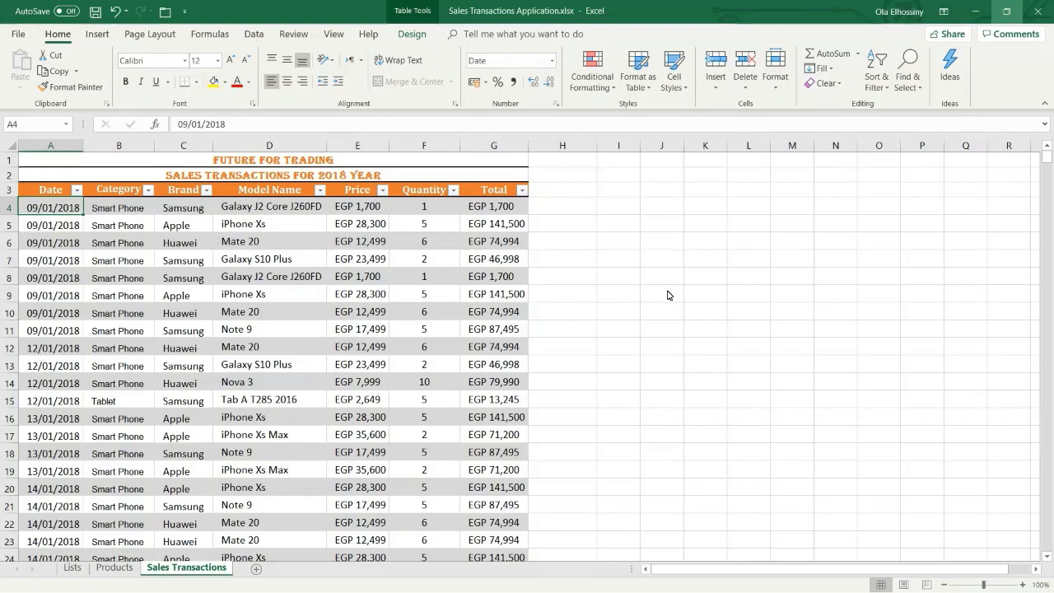
Add a new row at the end of the sales transactions table with the date 1/05/2019 and the category Smart Phone.
click(499, 386)
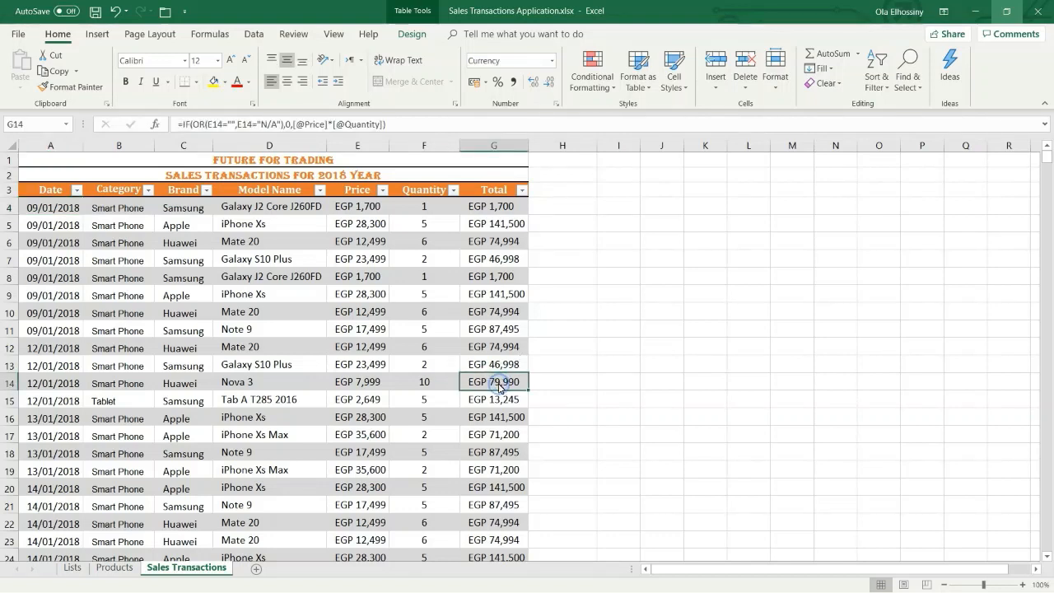
key(ctrl+End)
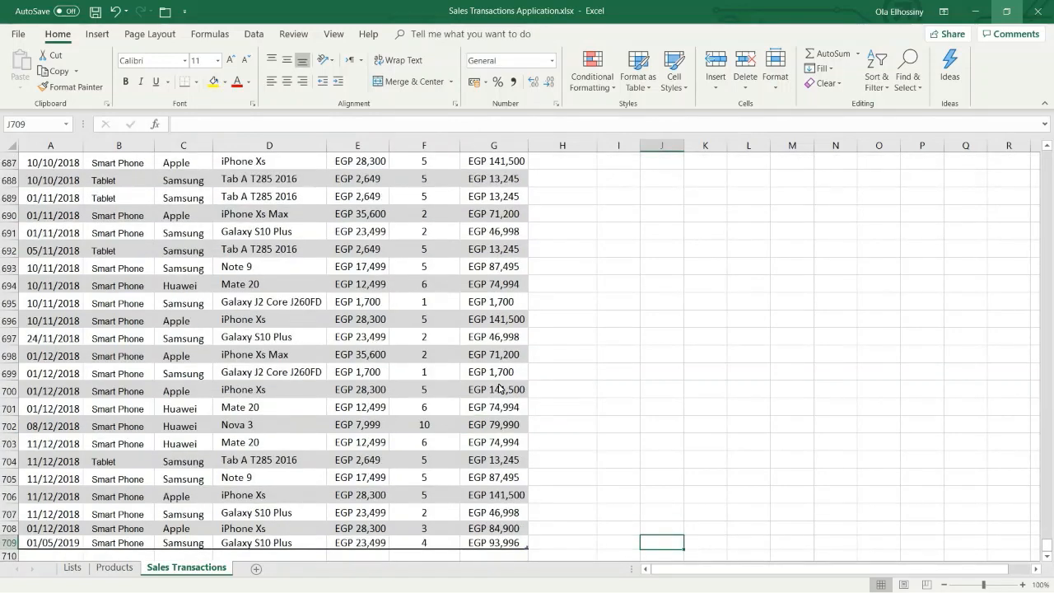
click(497, 543)
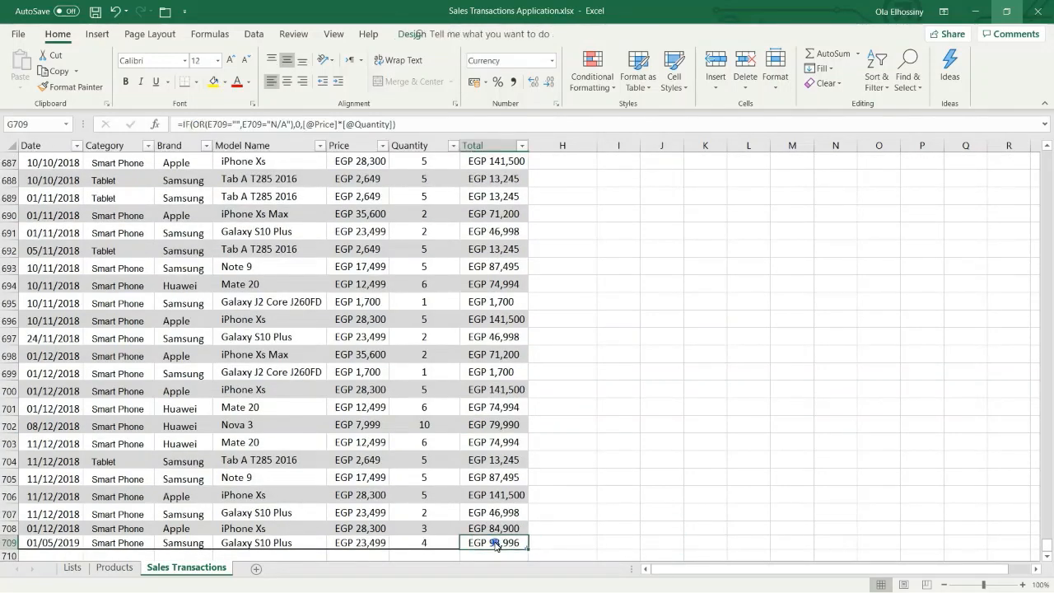
key(Tab)
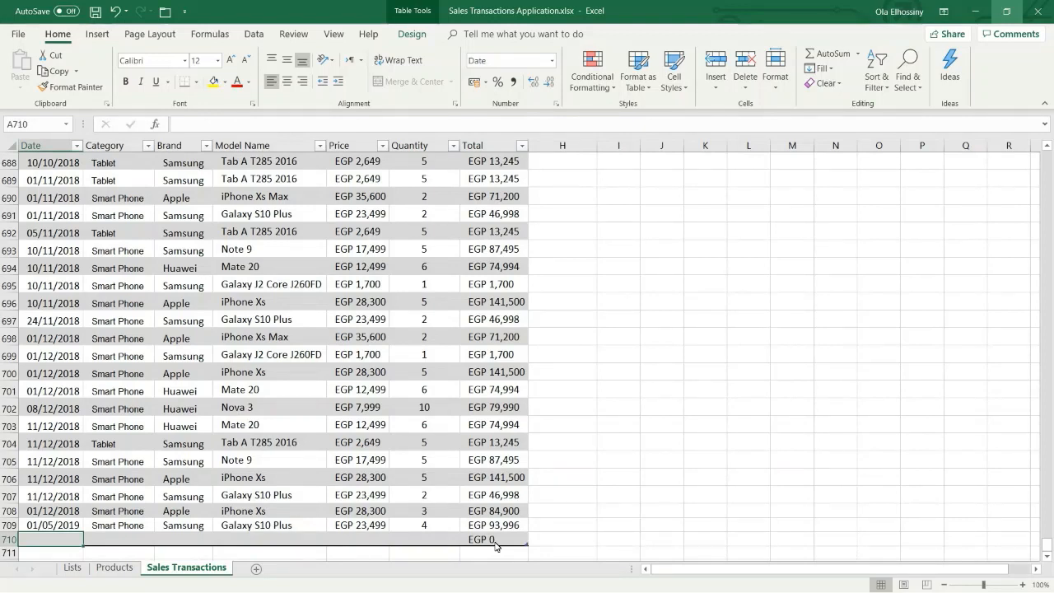
text(1/)
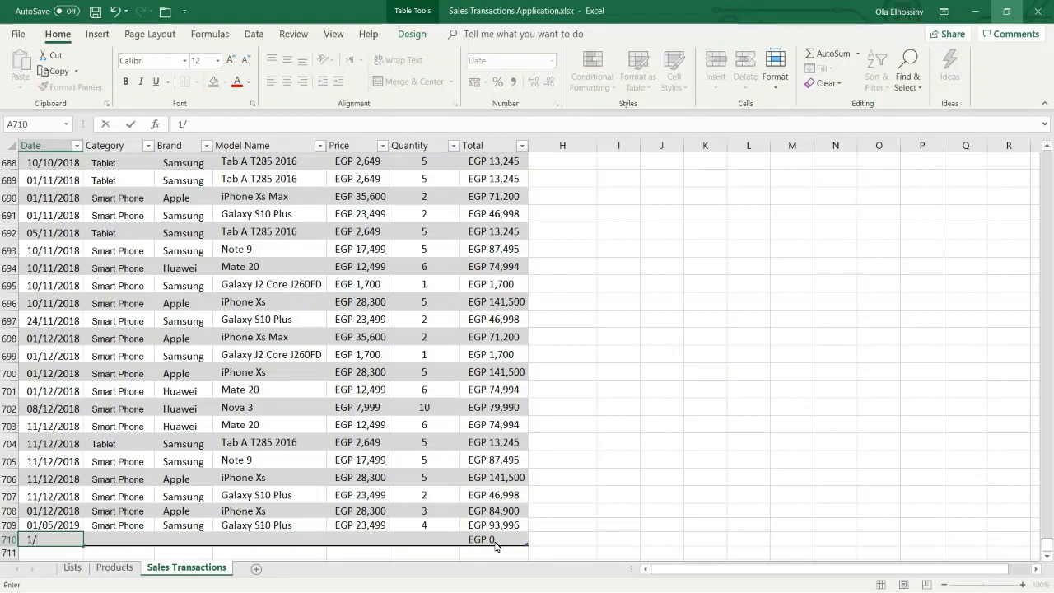
text(05/2019)
key(Tab)
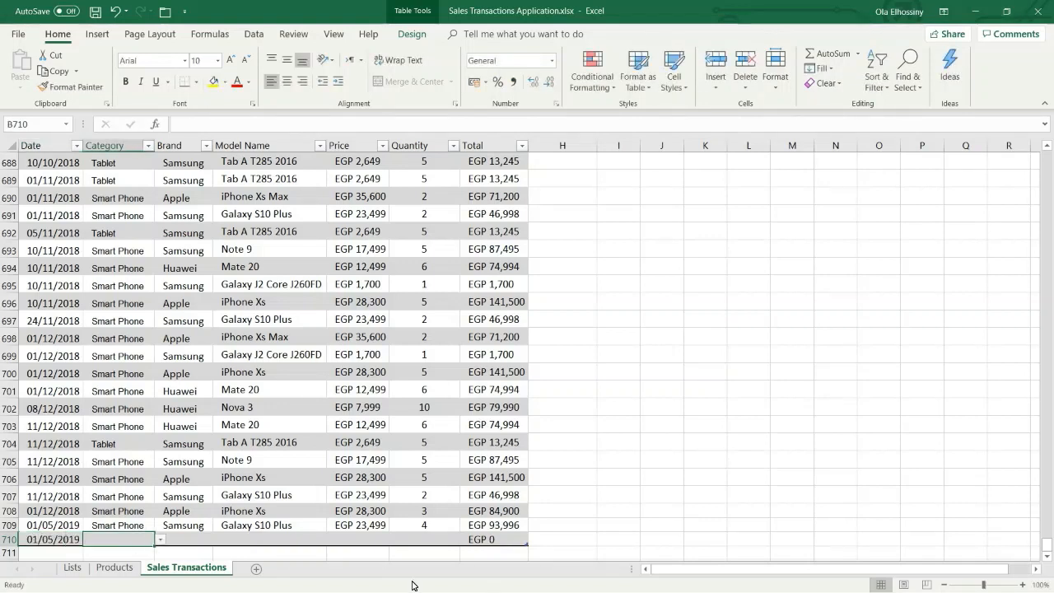
click(160, 540)
click(129, 552)
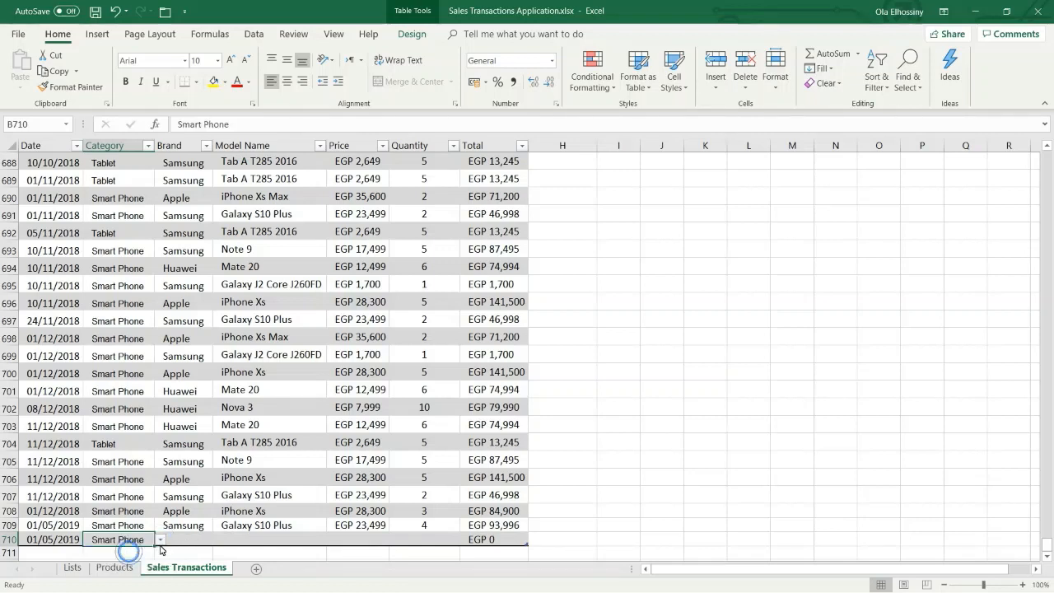
Choose Apple as the new row's brand and view the model names offered for it.
click(176, 542)
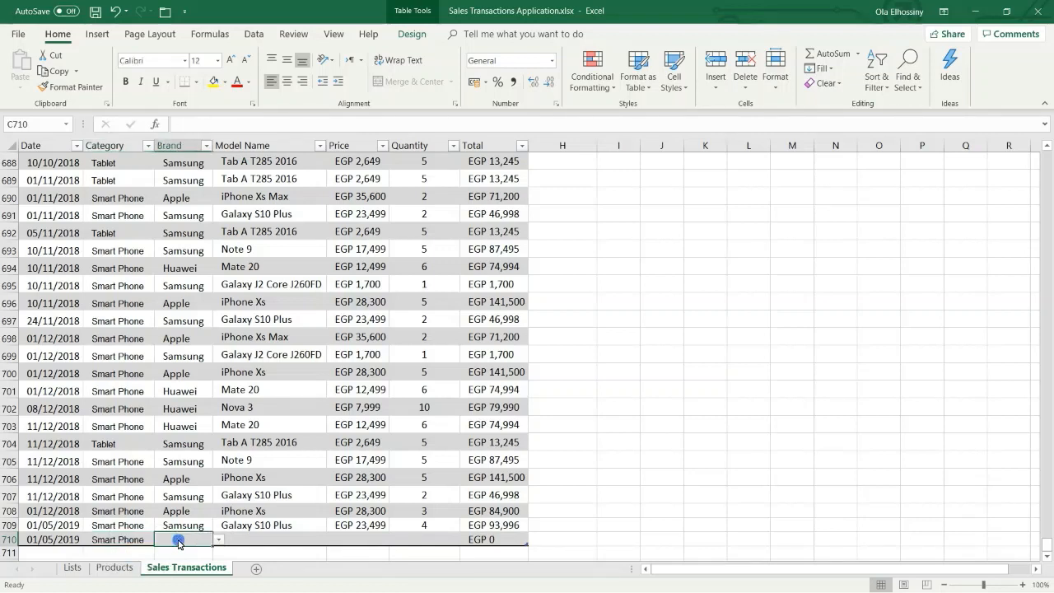
click(220, 542)
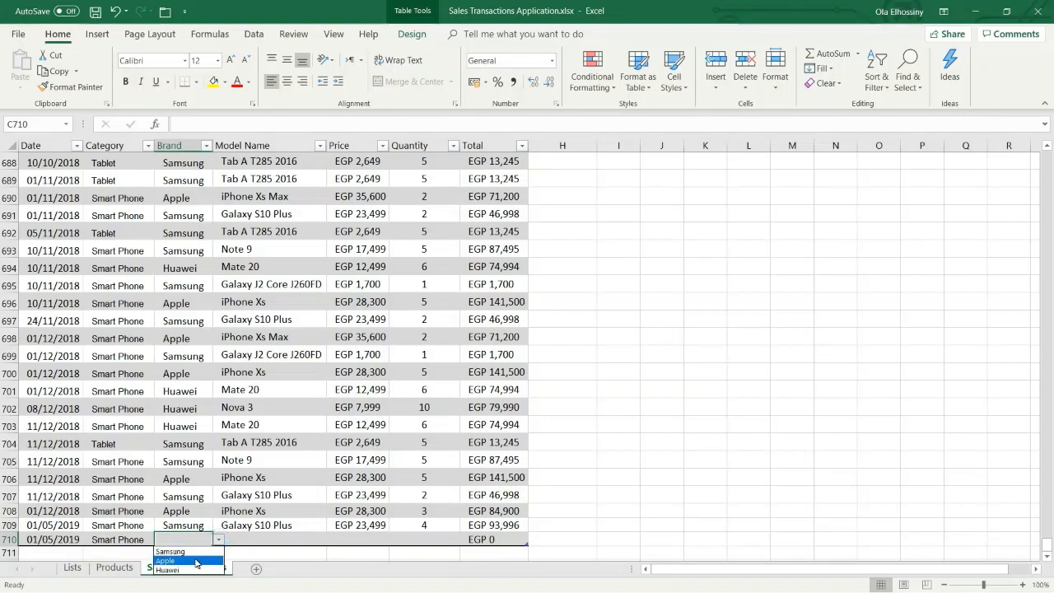
click(196, 562)
click(251, 542)
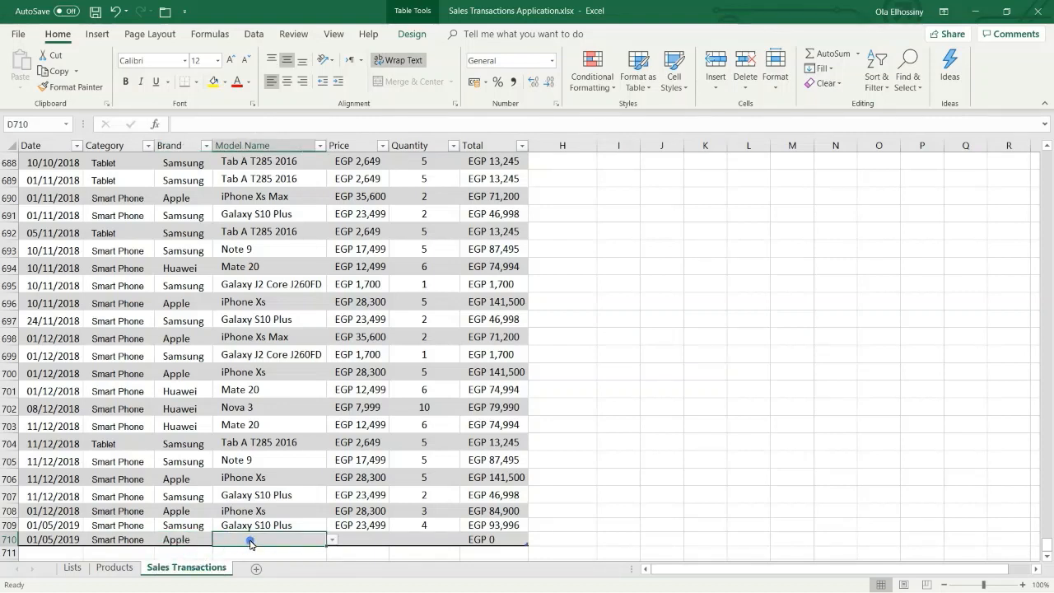
click(332, 541)
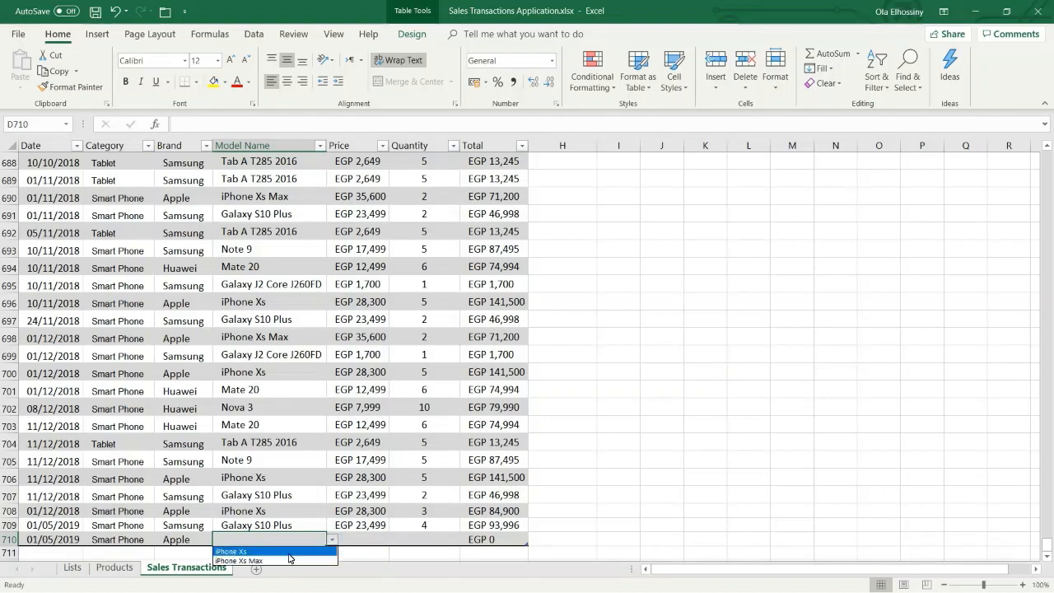
click(187, 540)
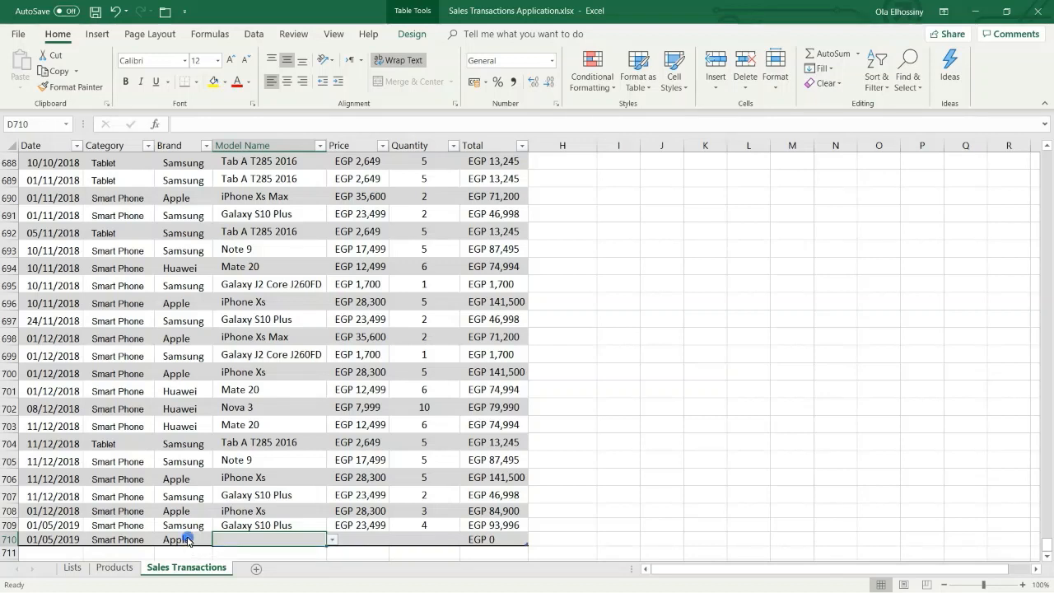
Change the new row's brand to Samsung and choose Galaxy S10 Plus as its model name.
click(186, 540)
click(220, 540)
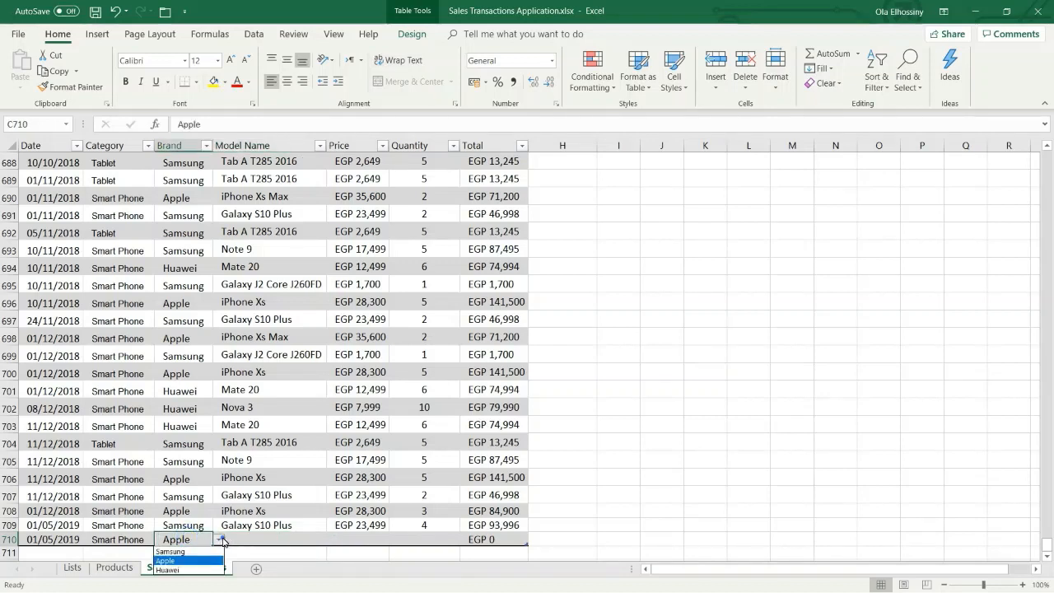
click(197, 552)
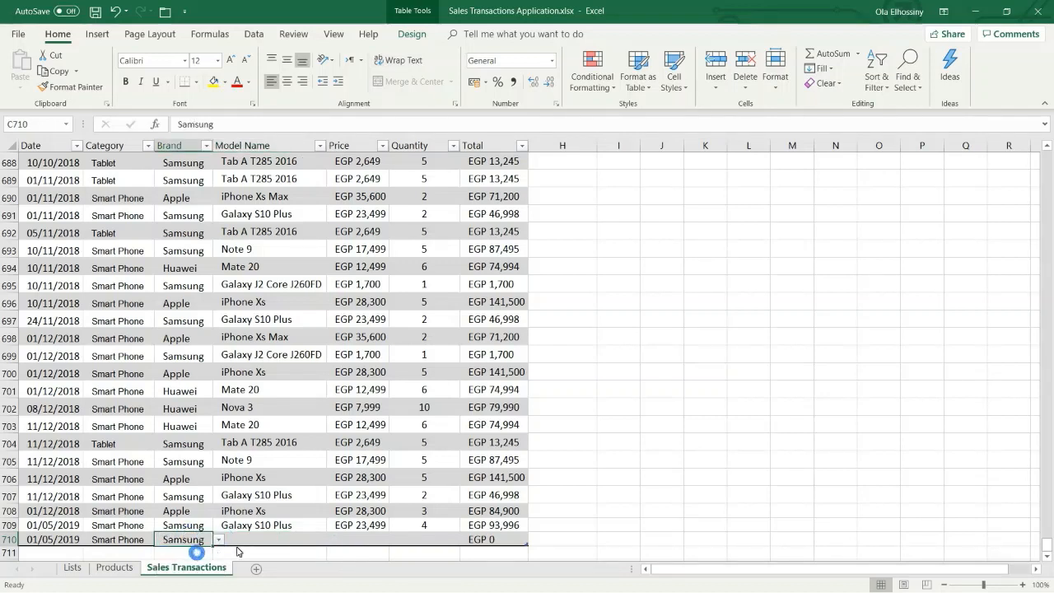
click(257, 542)
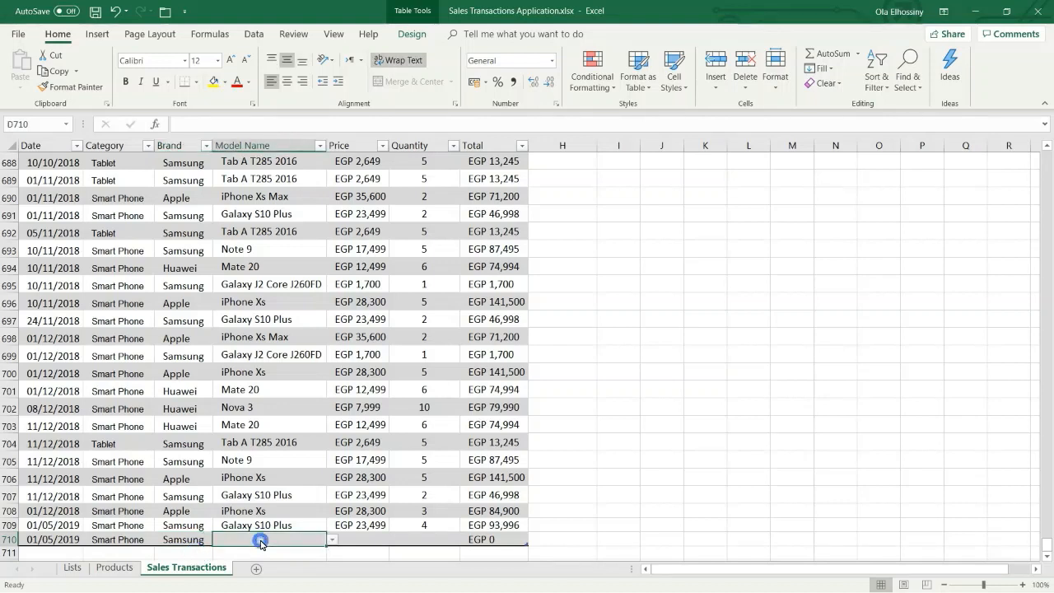
click(331, 541)
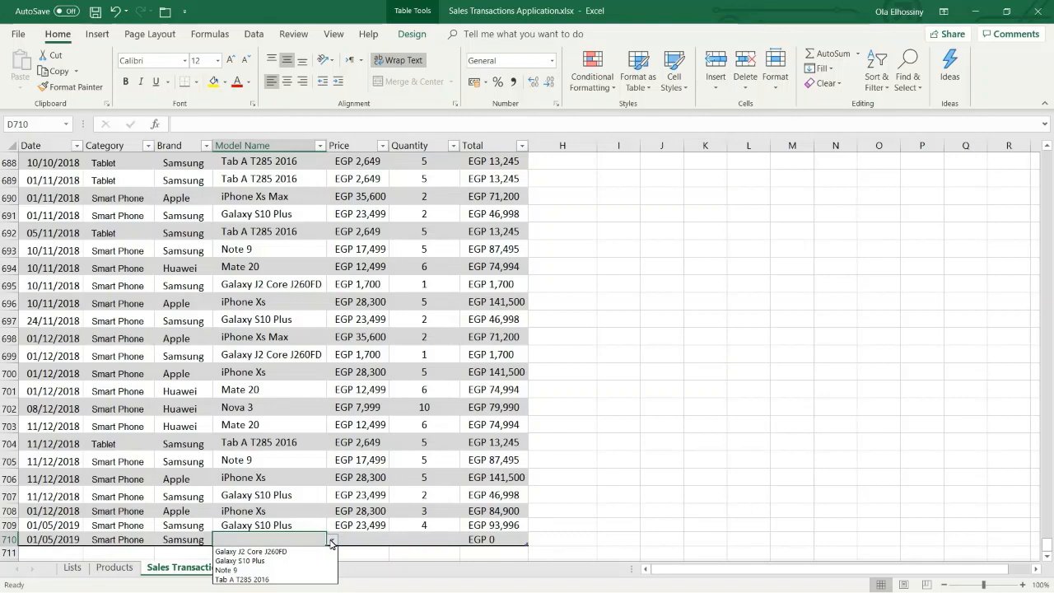
click(331, 541)
click(331, 542)
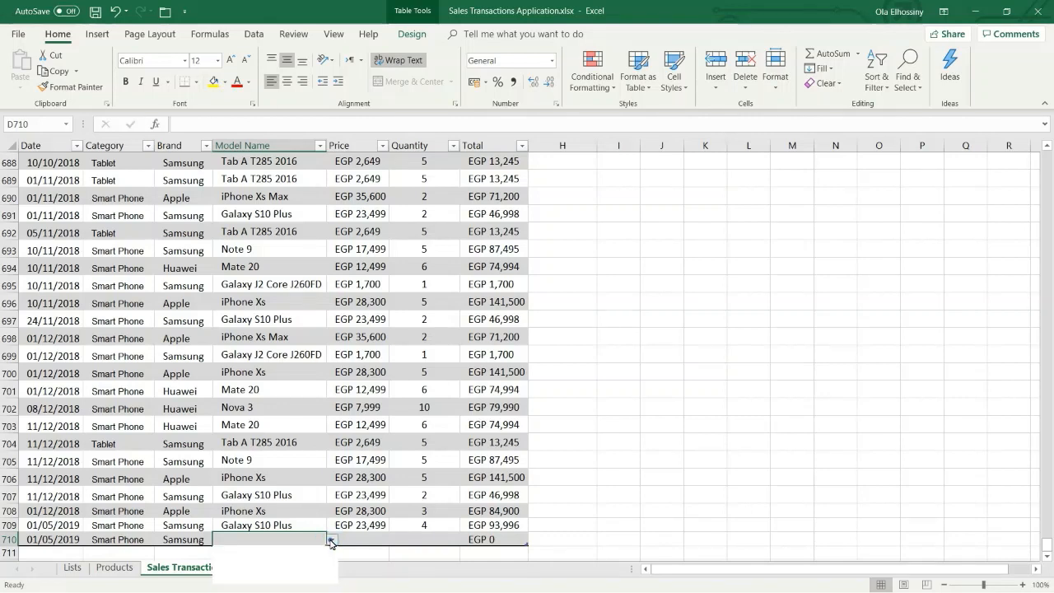
click(307, 561)
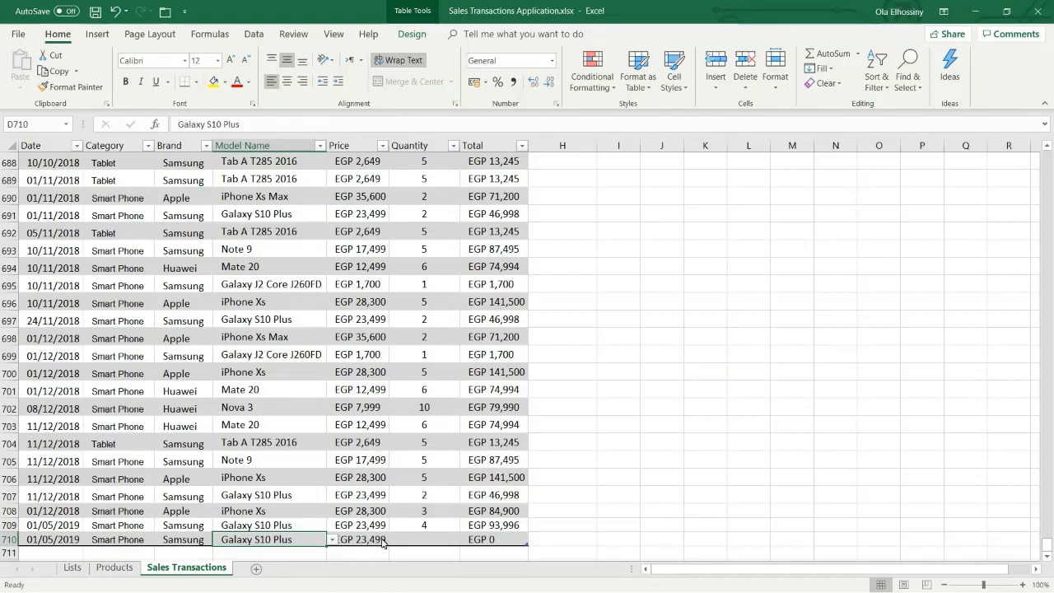
Enter a quantity of 5 in the new sales row.
click(416, 542)
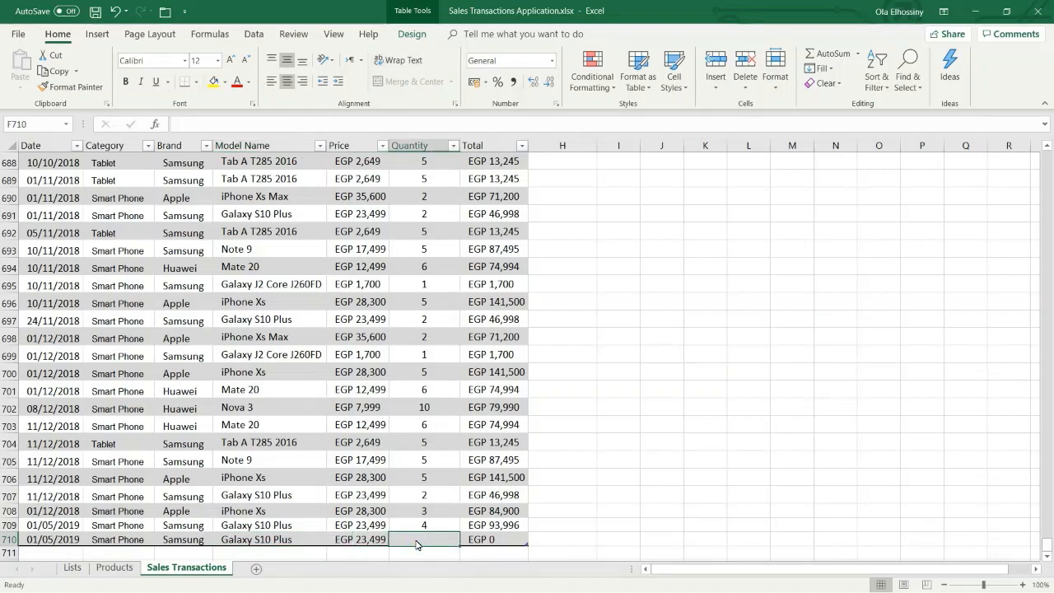
text(5)
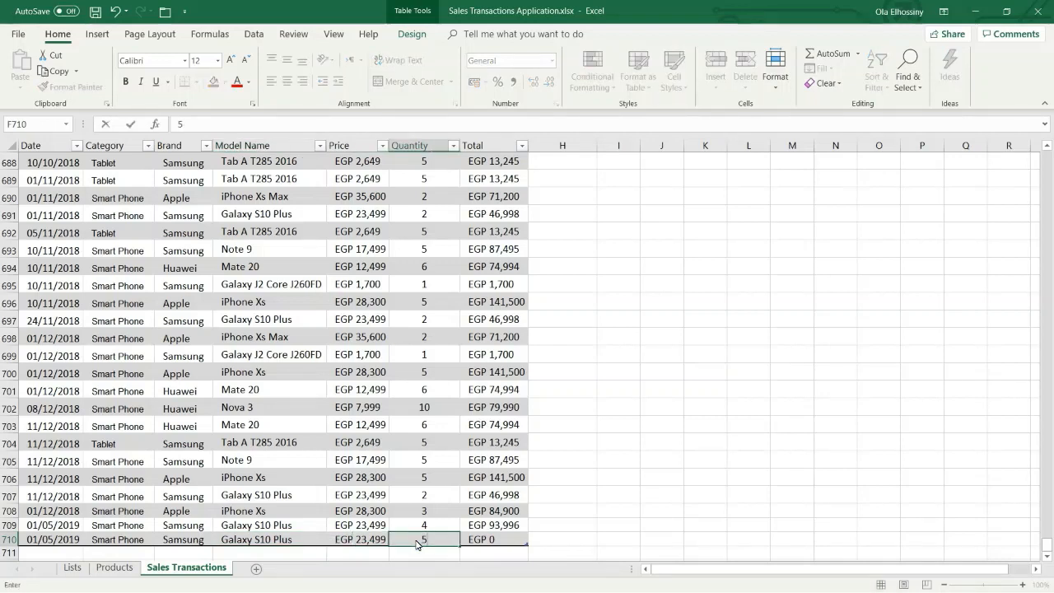
key(Tab)
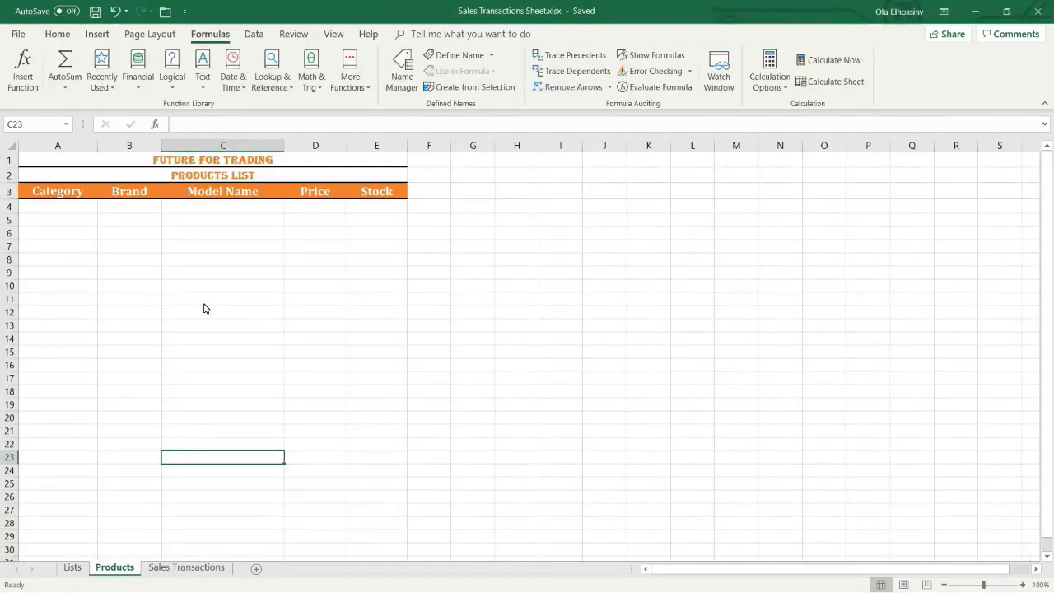
On the Products sheet of the Sales Transactions Sheet workbook, format A3:E4 as a table with headers in an orange medium style.
click(210, 195)
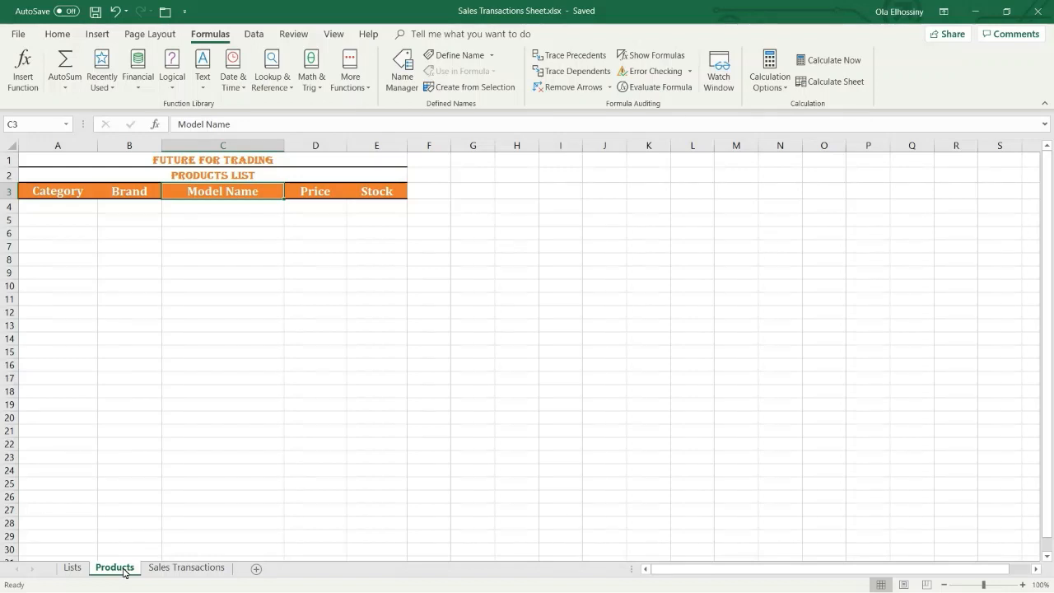
click(60, 190)
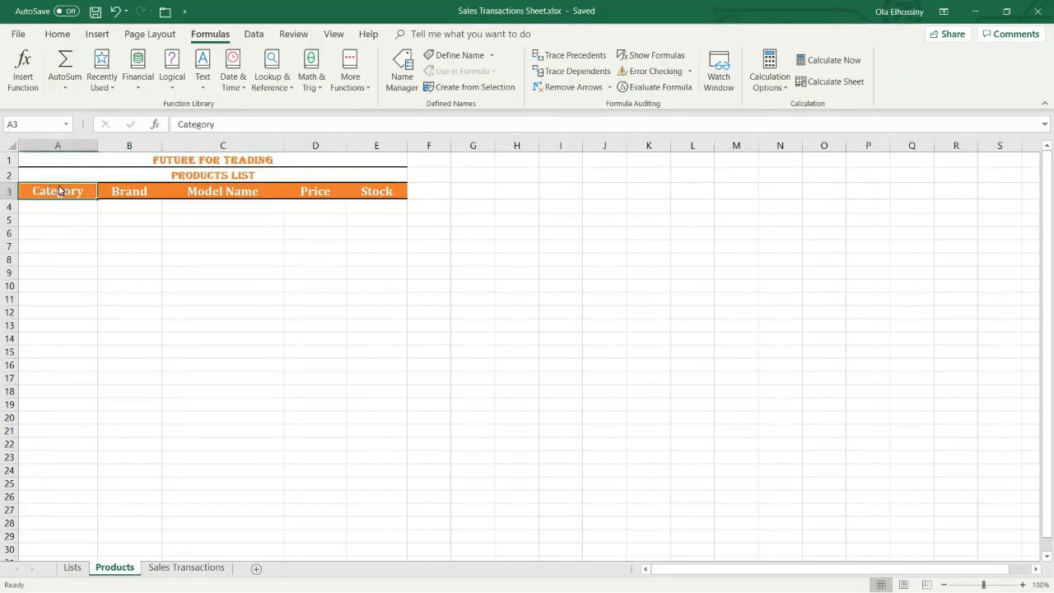
drag(59, 191, 365, 196)
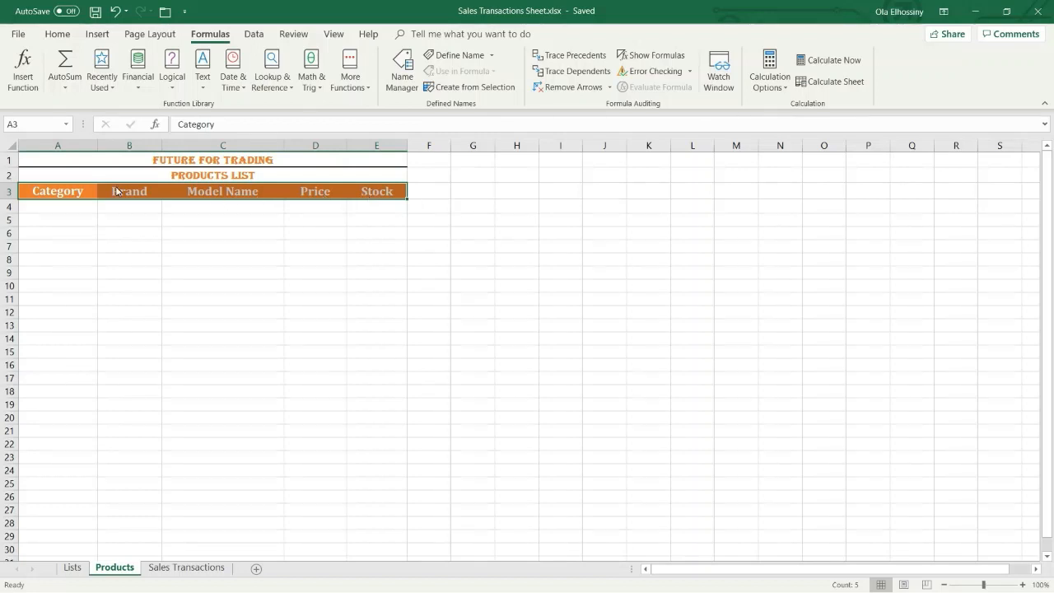
drag(83, 194, 370, 208)
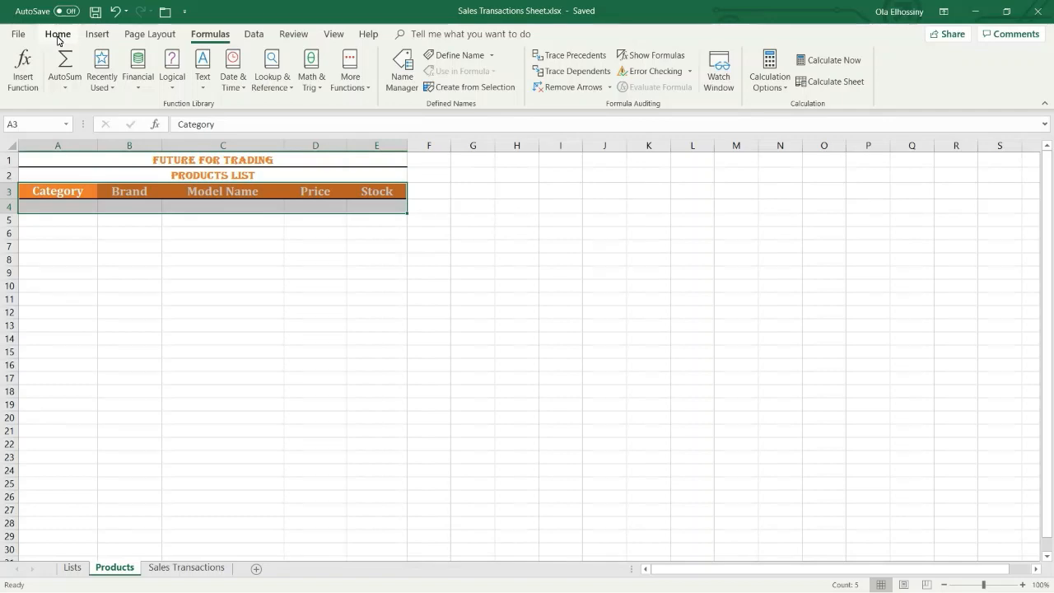
click(59, 36)
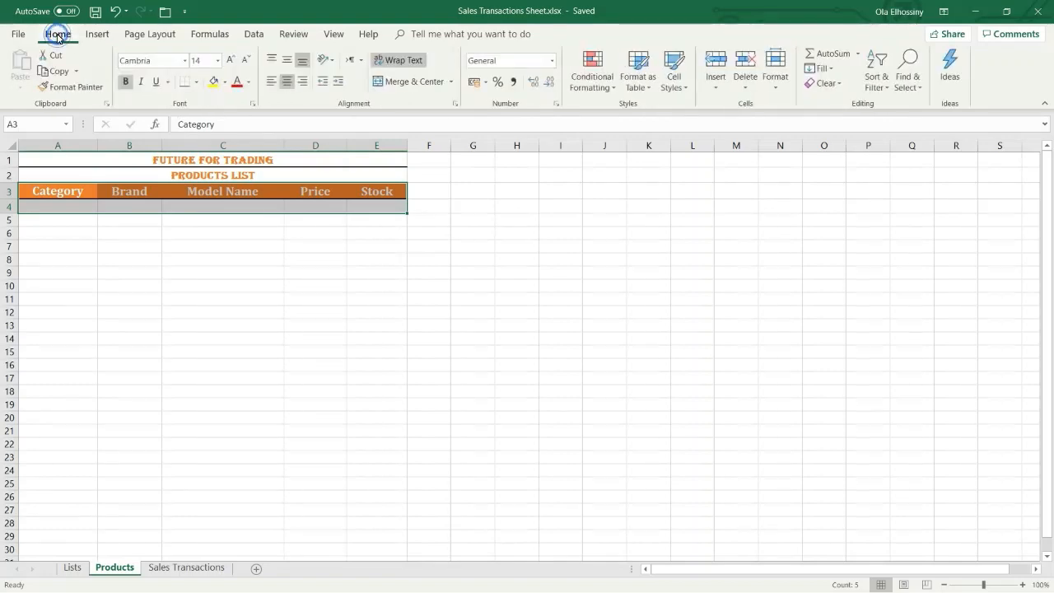
click(641, 74)
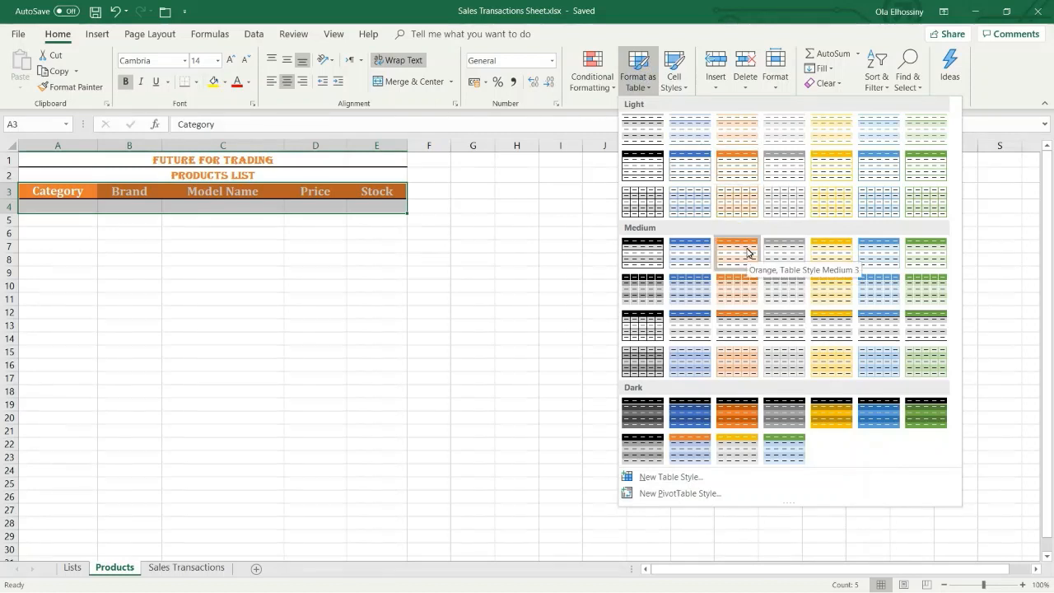
click(745, 325)
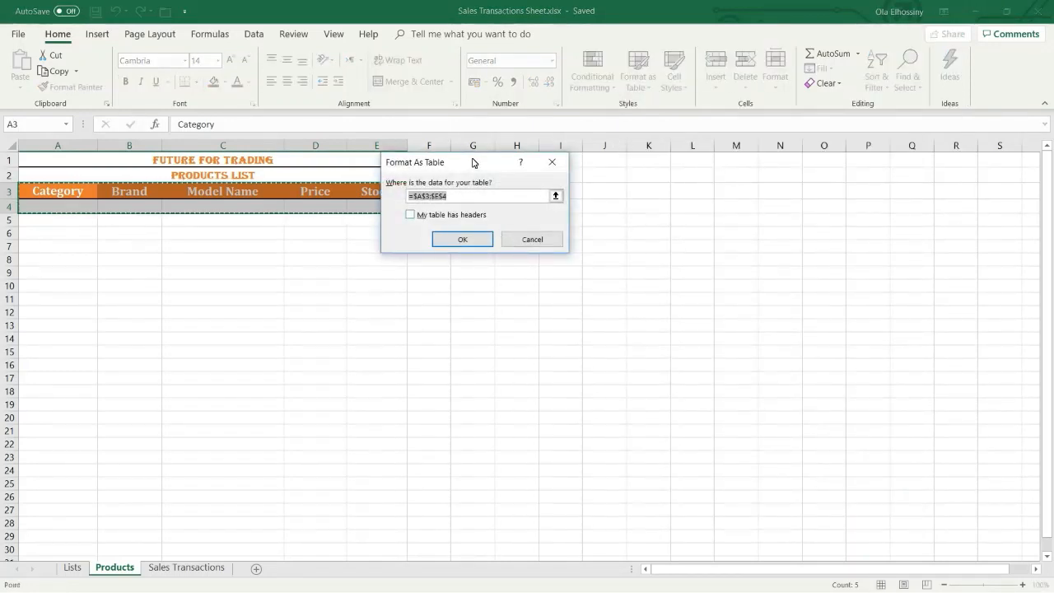
drag(474, 162, 622, 164)
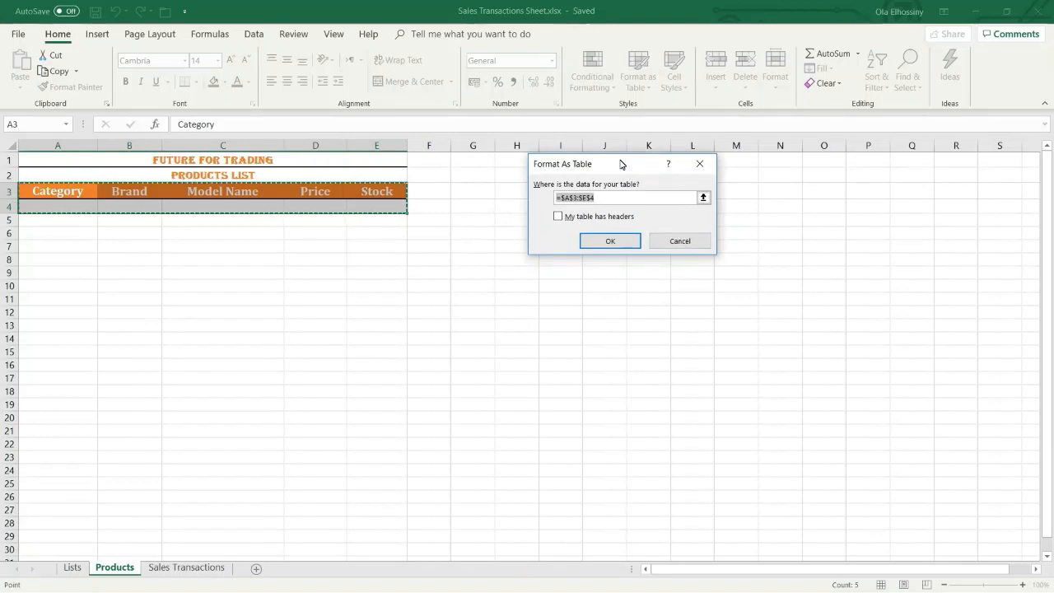
click(559, 216)
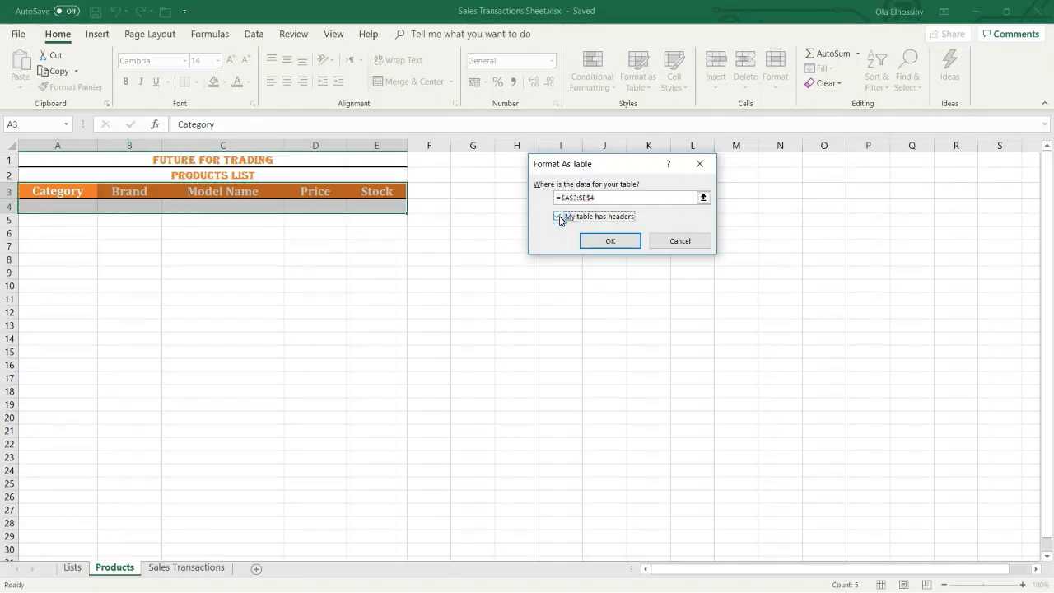
click(611, 241)
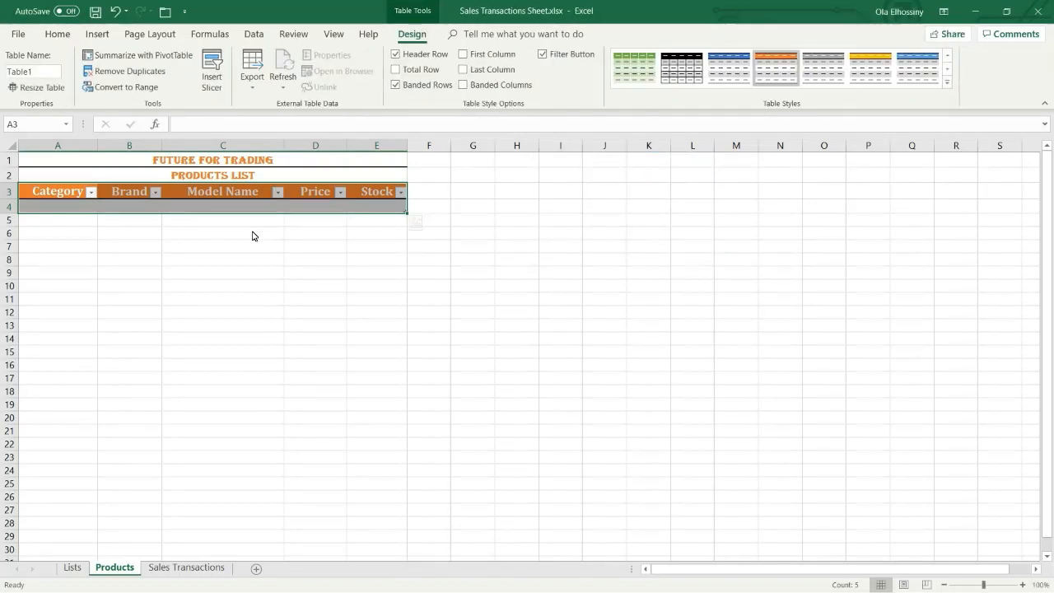
click(71, 207)
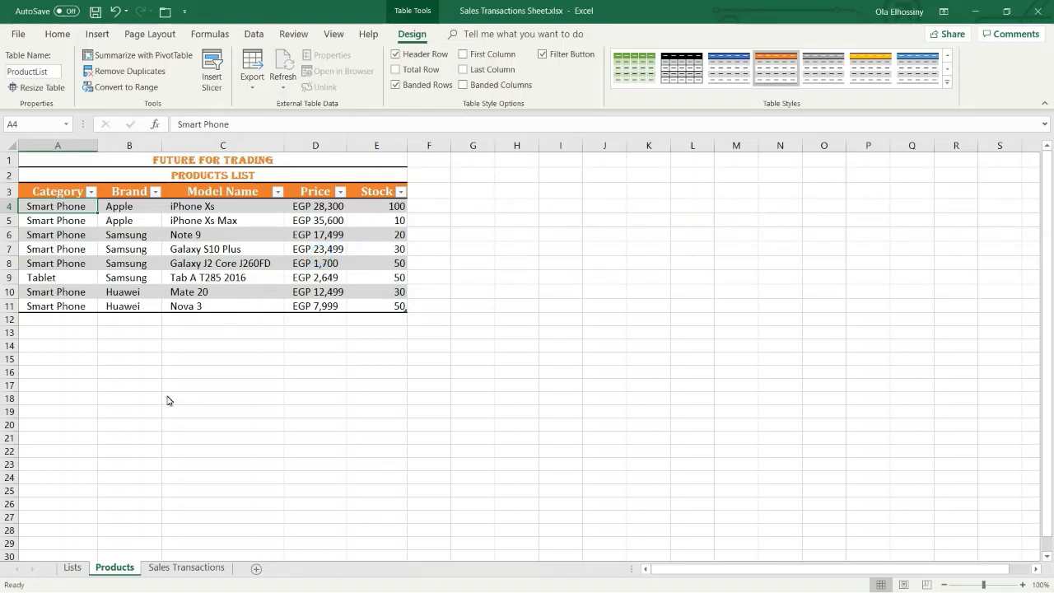
On the Lists sheet, examine the Brand list and the separate Apple, Samsung and Huawei model lists.
click(73, 568)
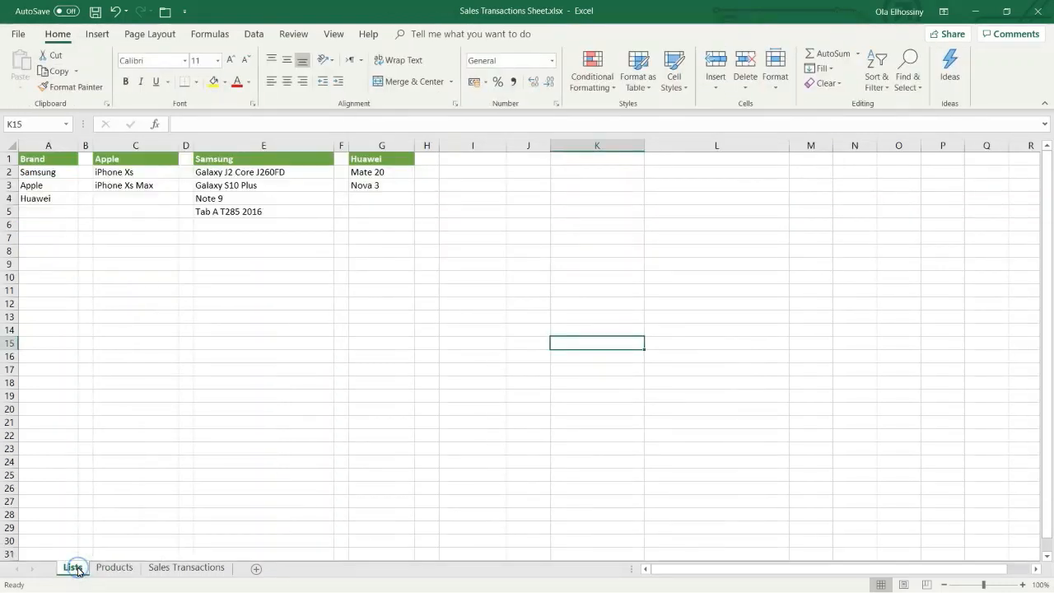
click(67, 241)
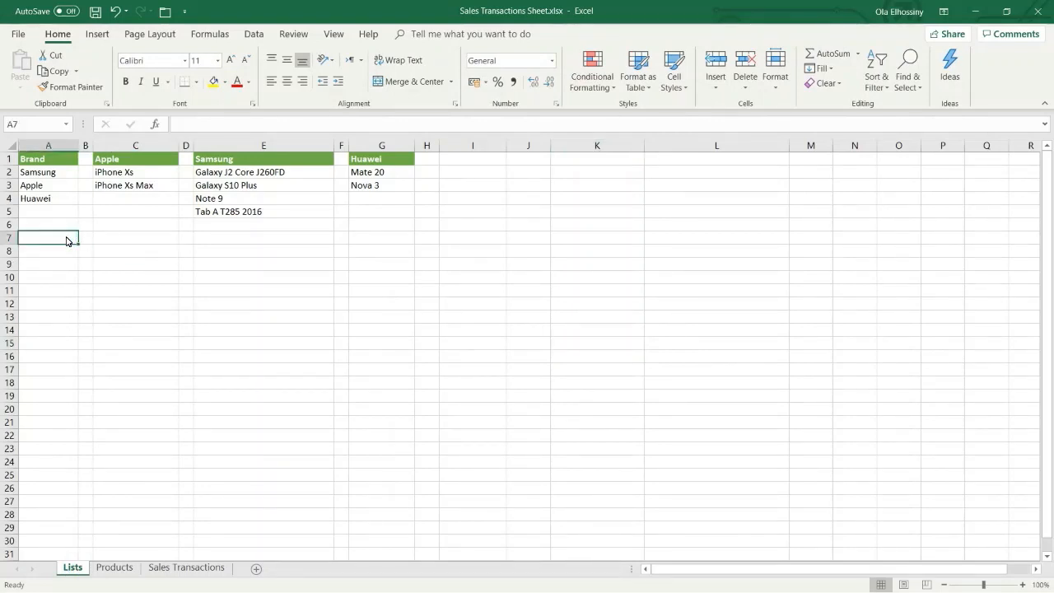
click(50, 177)
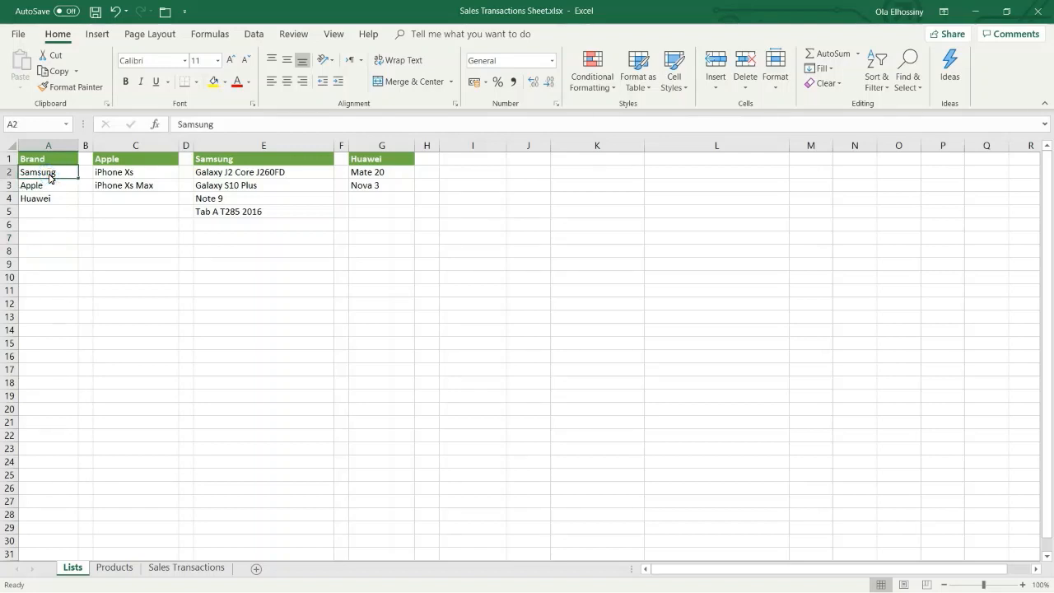
click(49, 162)
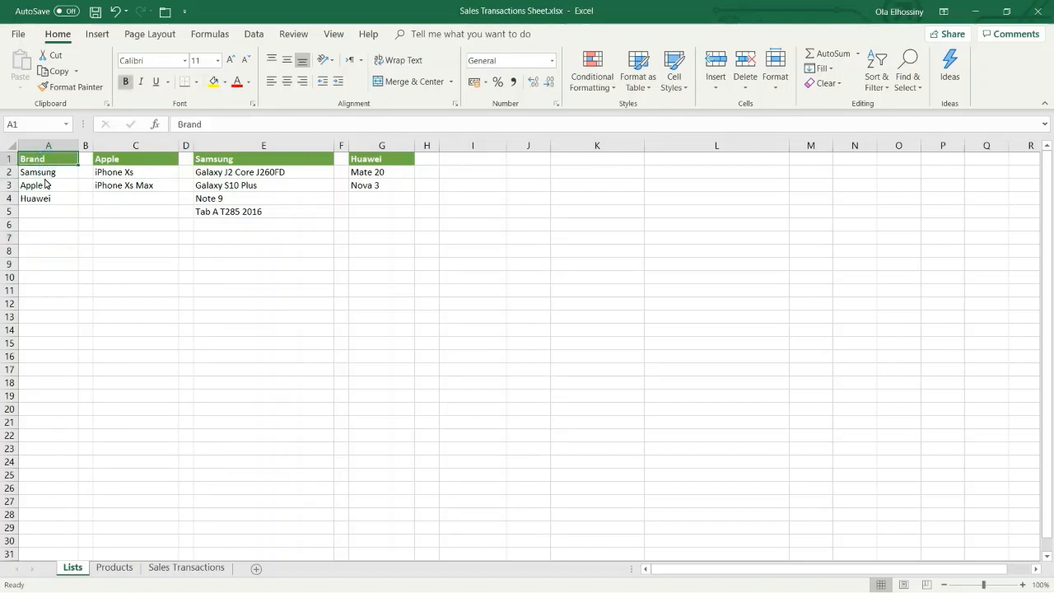
click(119, 190)
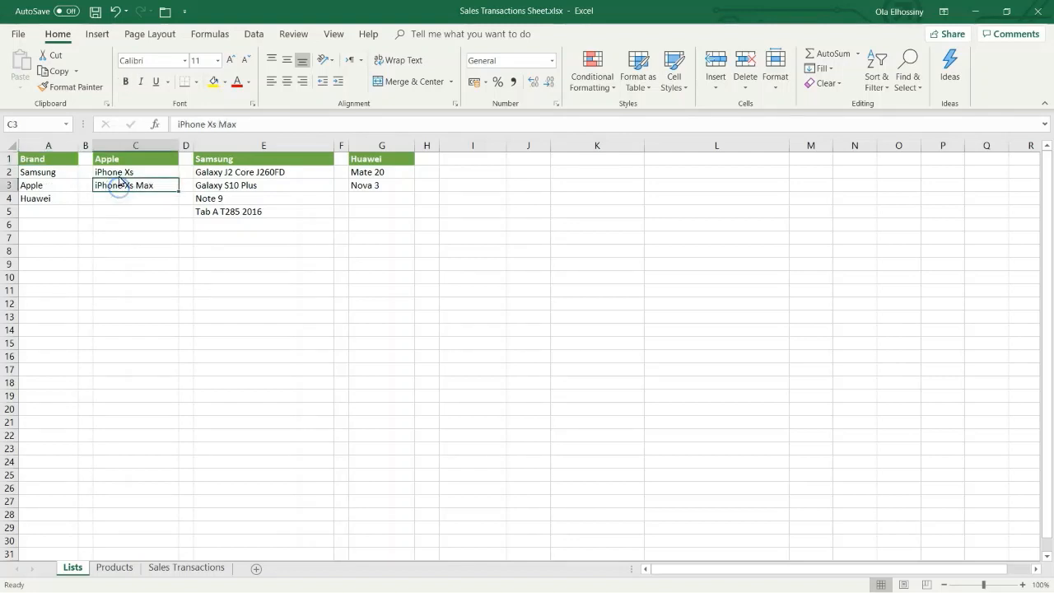
click(120, 171)
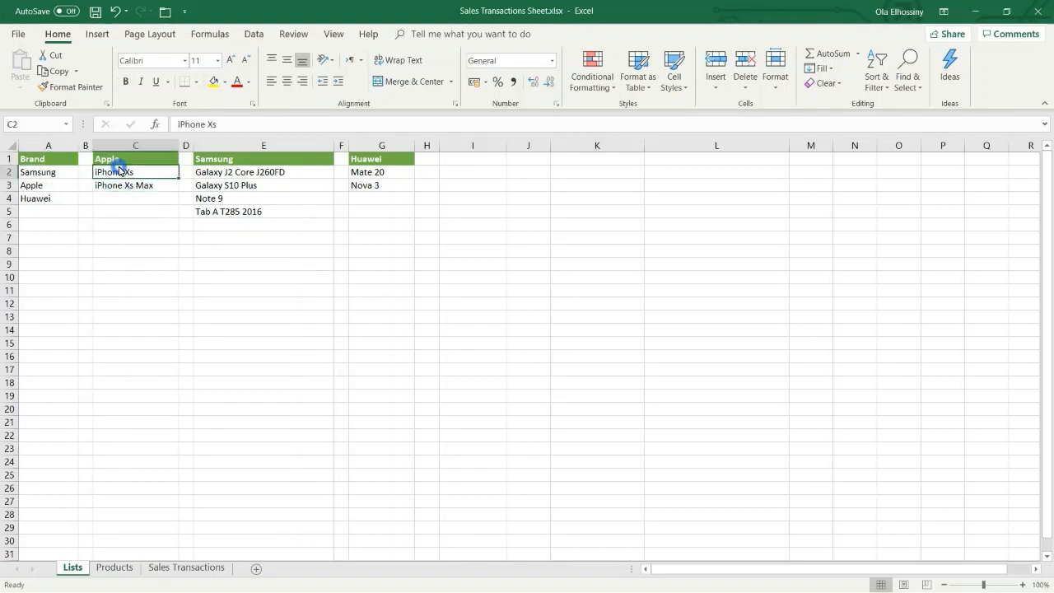
click(234, 172)
click(239, 201)
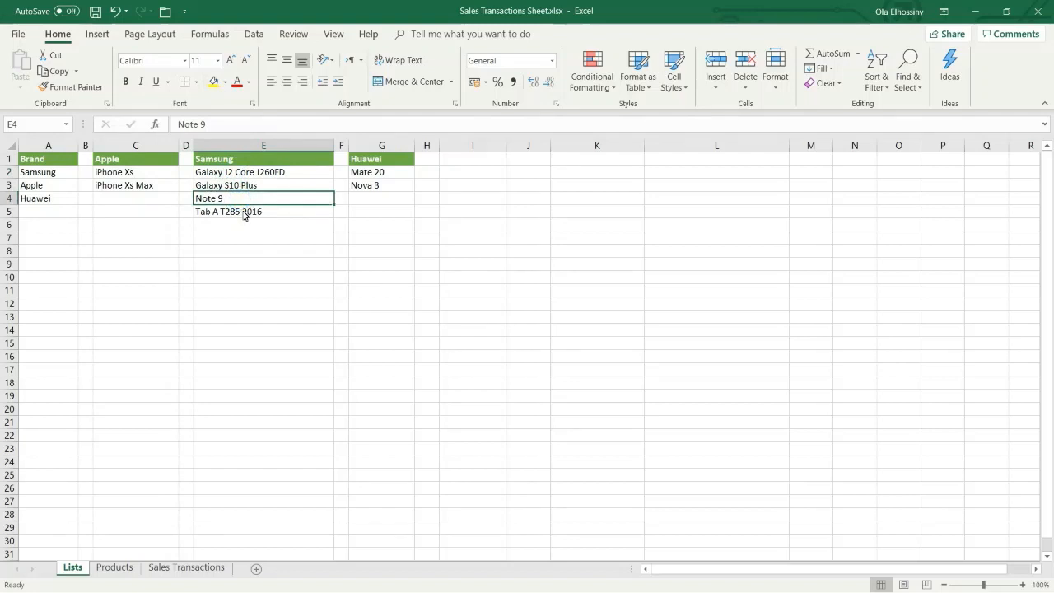
click(244, 213)
click(366, 161)
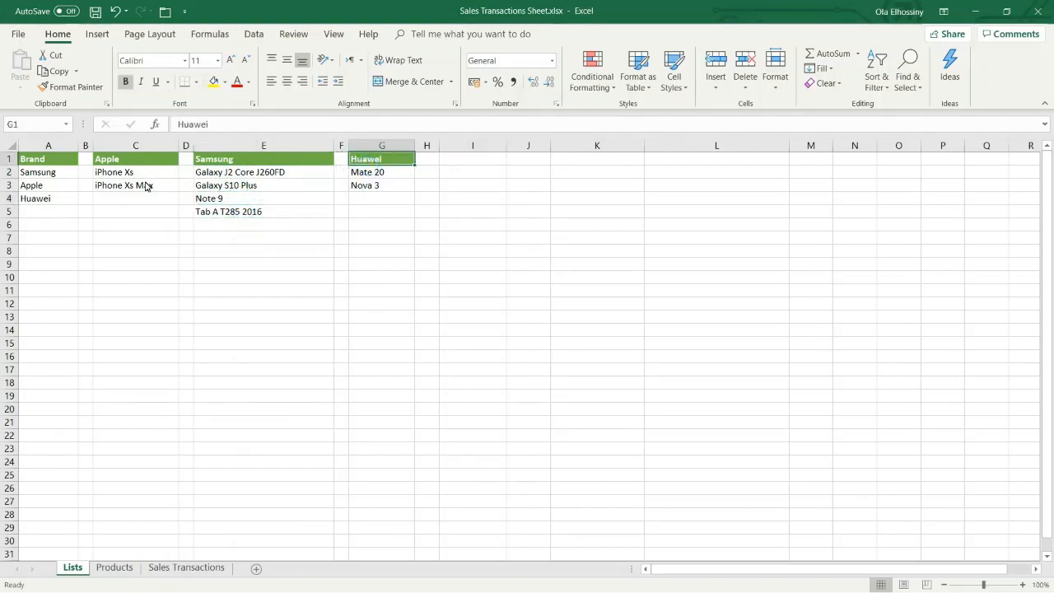
Select the Brand list with its header, A1:A4, on the Lists sheet.
click(62, 172)
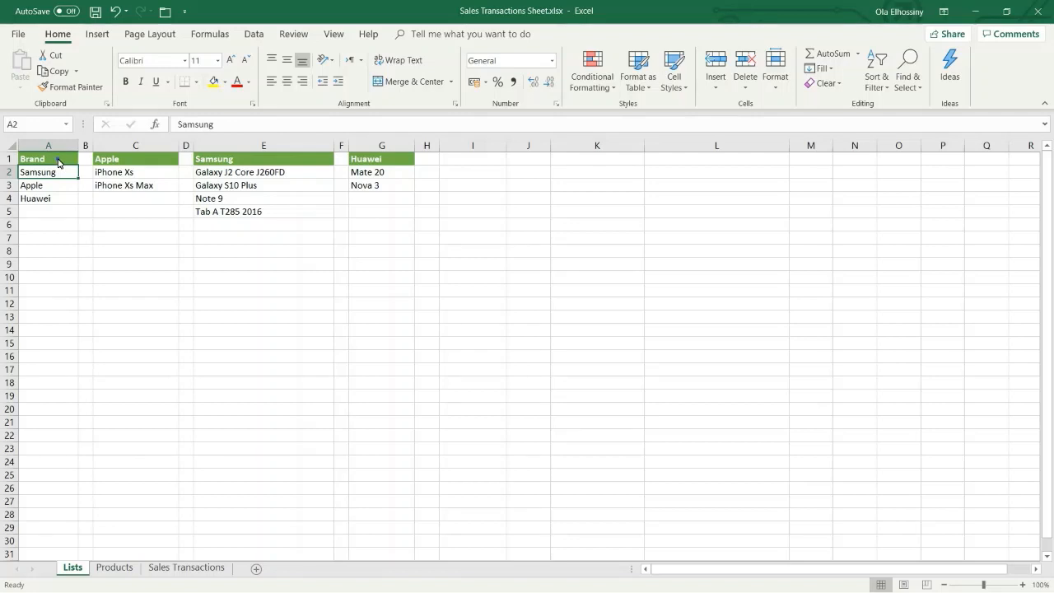
drag(58, 160, 58, 200)
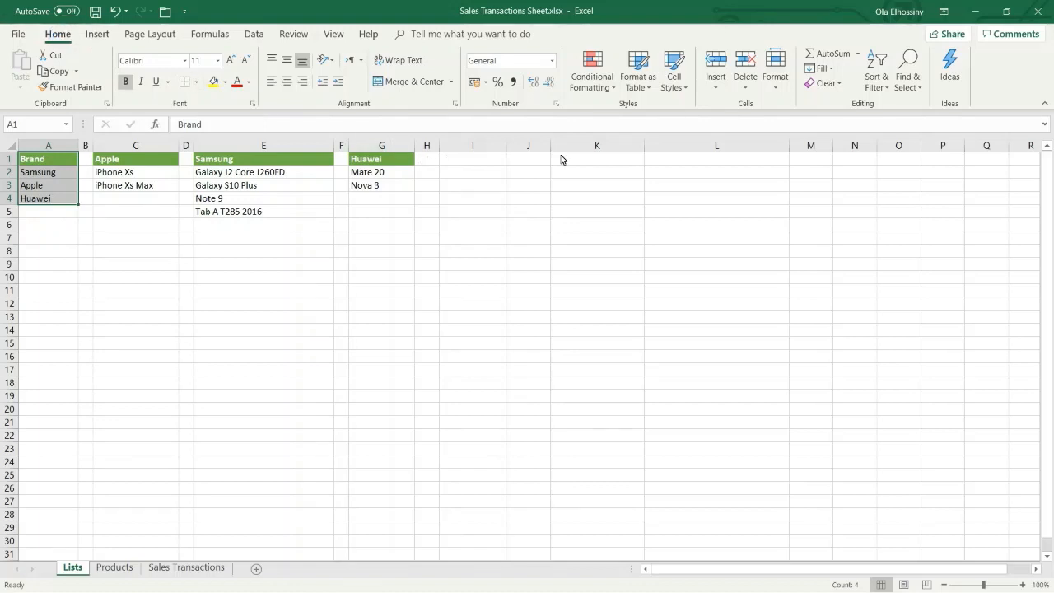
click(639, 83)
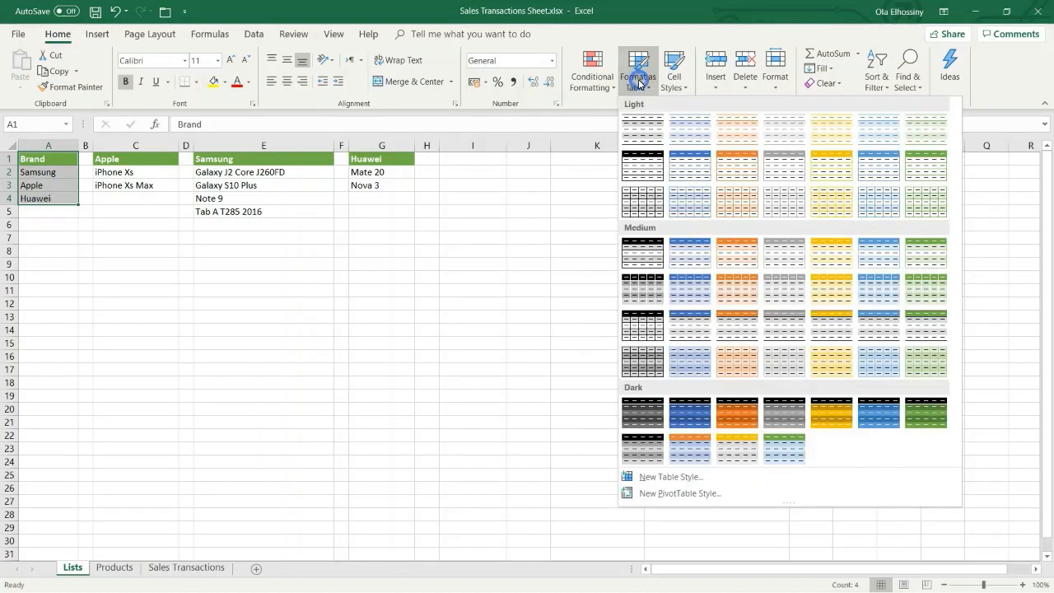
click(733, 325)
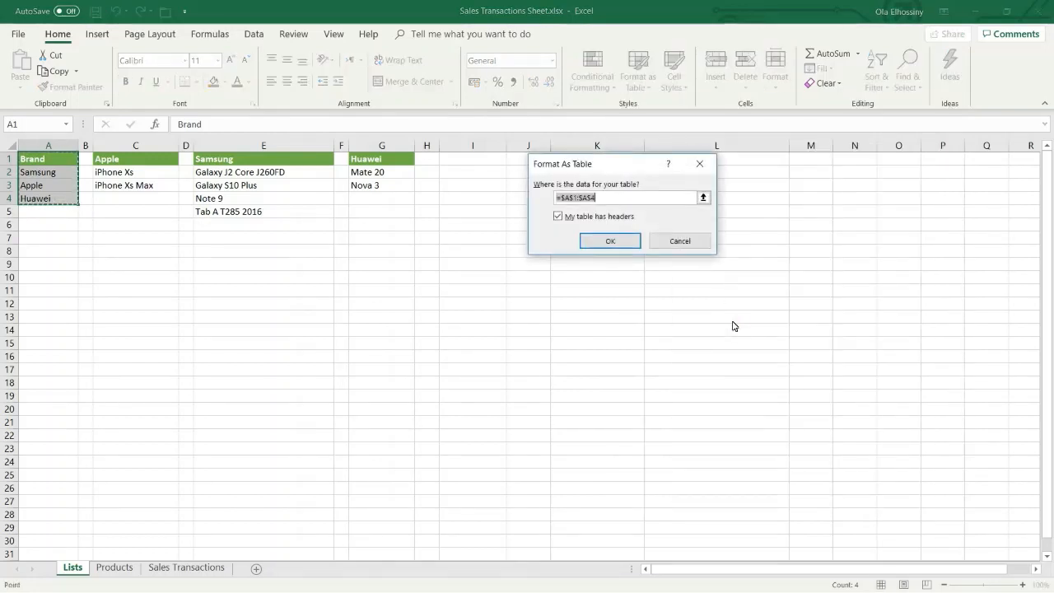
click(673, 242)
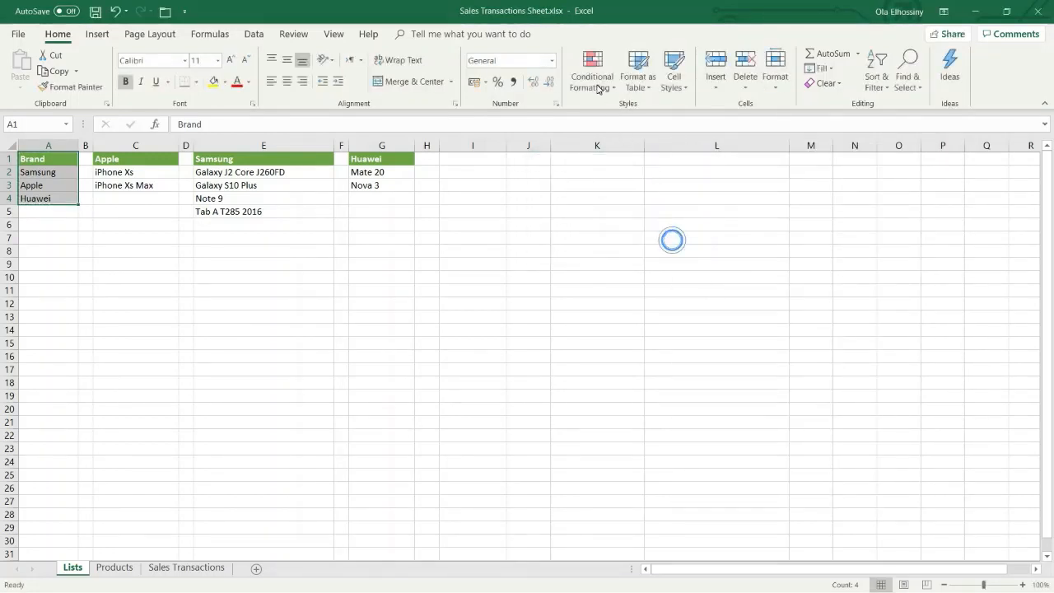
click(594, 79)
Format the selected Brand list A1:A4 as a table with headers in the medium style with green header and grey bands.
click(630, 77)
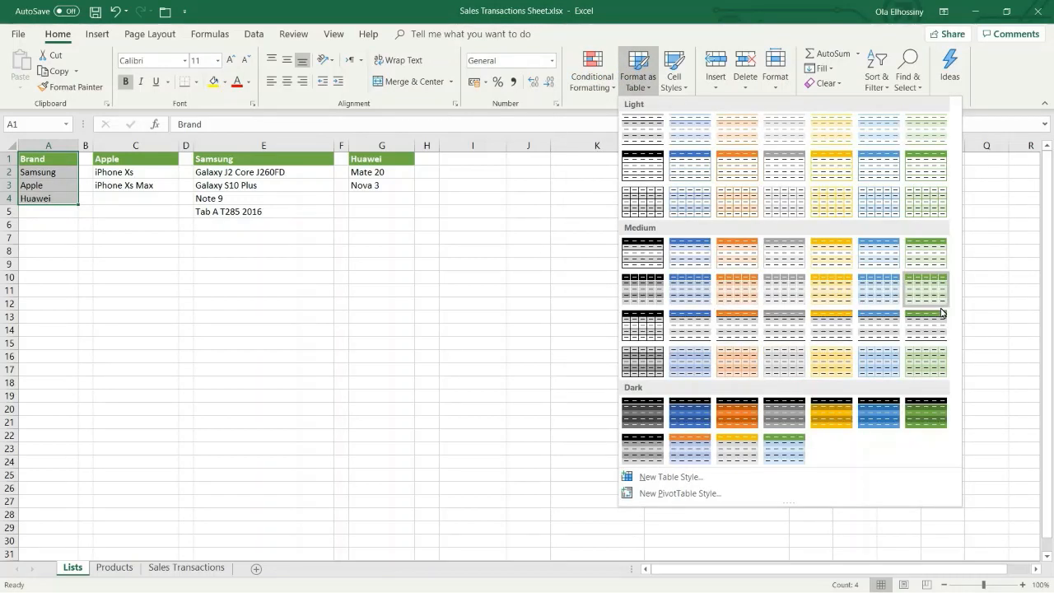
click(936, 324)
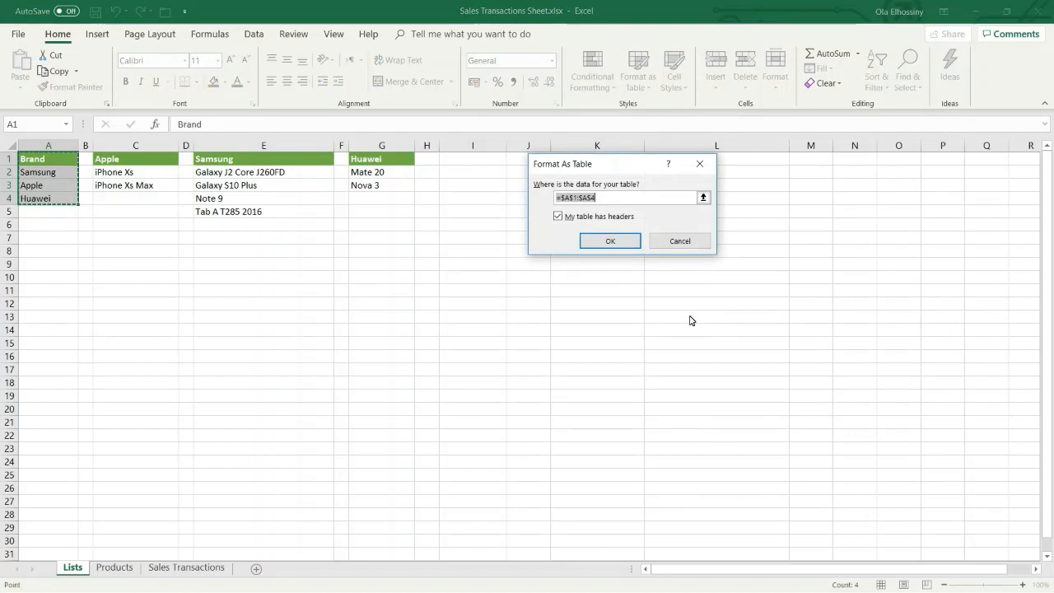
click(628, 239)
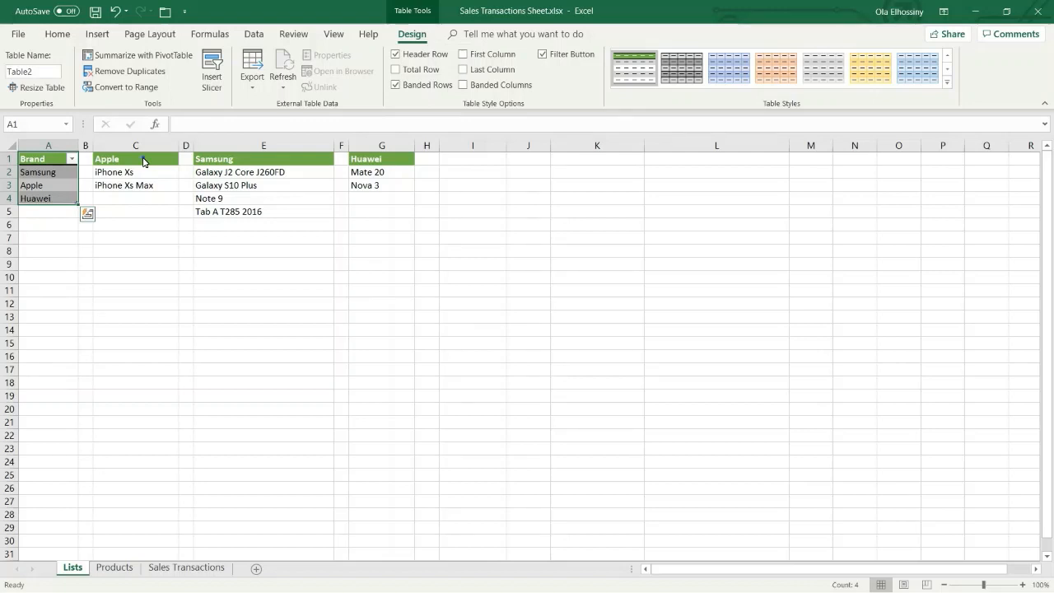
Format the Apple model list C1:C3 as a table with headers in the same green-header medium style.
drag(143, 162, 144, 185)
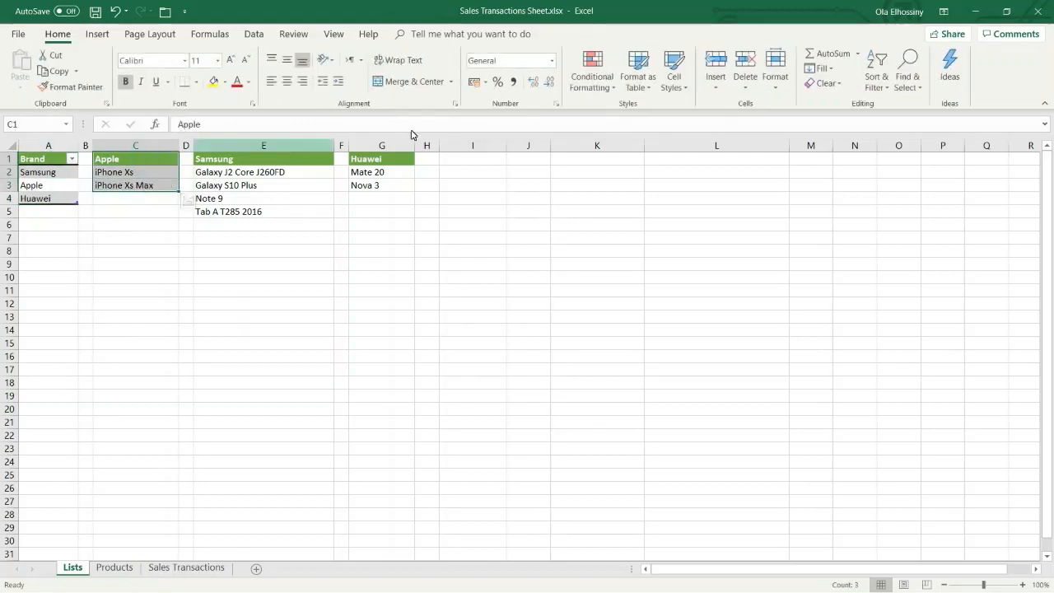
click(634, 82)
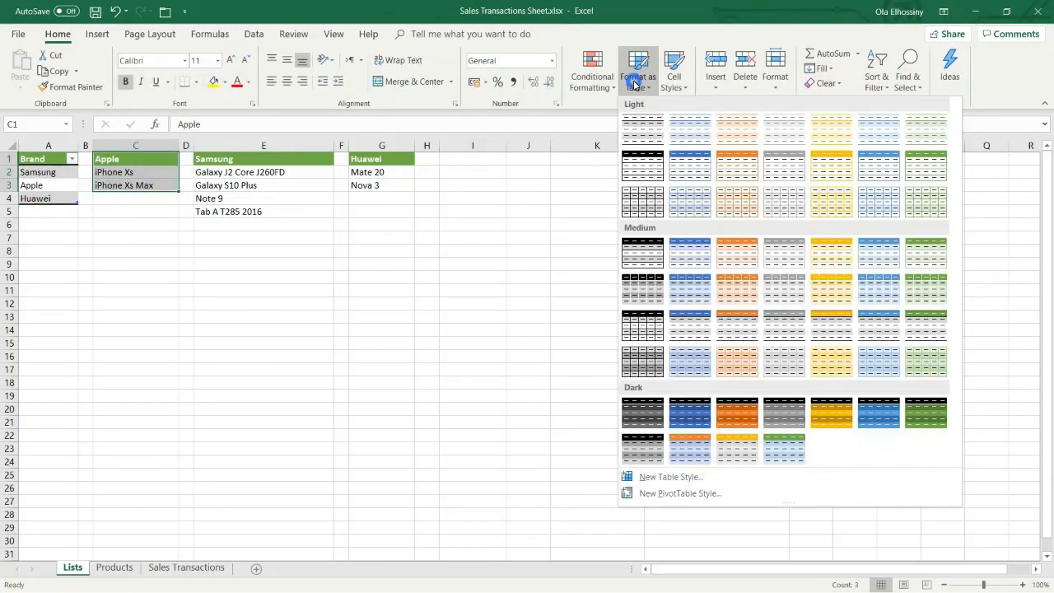
click(923, 322)
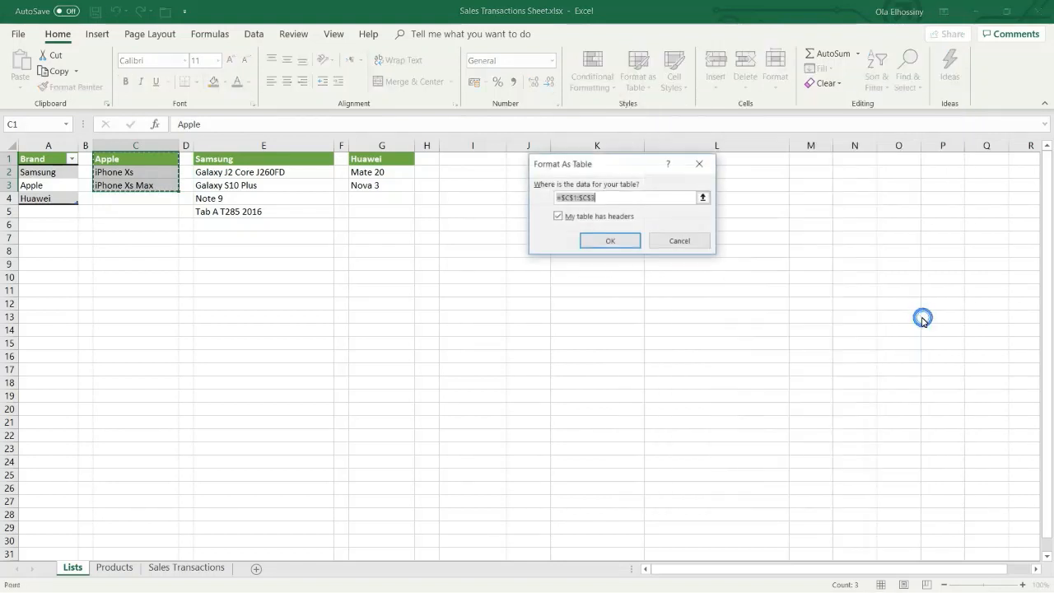
click(632, 247)
Format the Samsung model list E1:E5 as a table with headers in the same green-header medium style.
drag(315, 160, 315, 211)
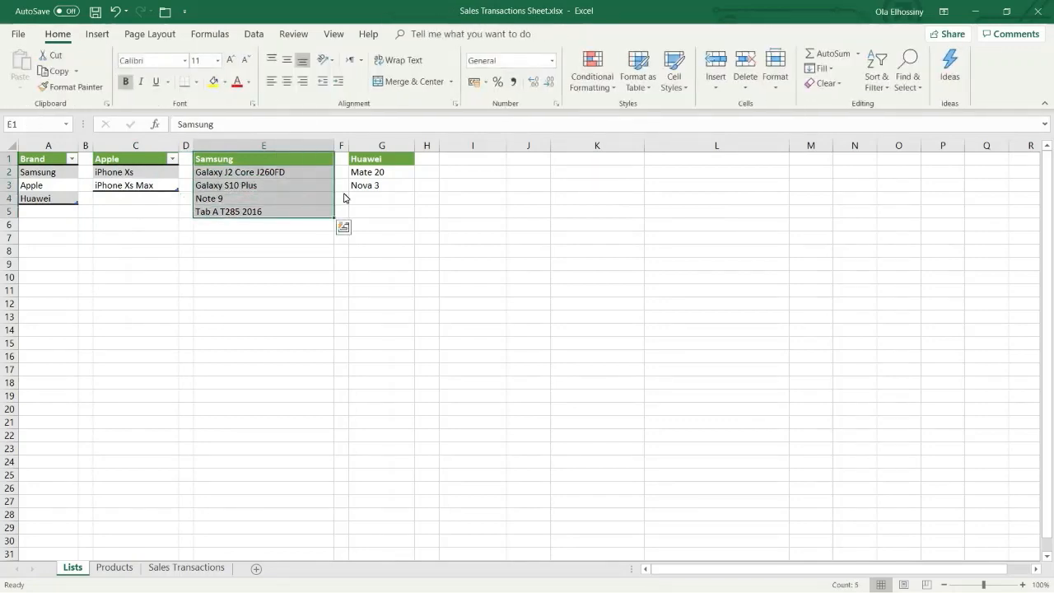
click(635, 82)
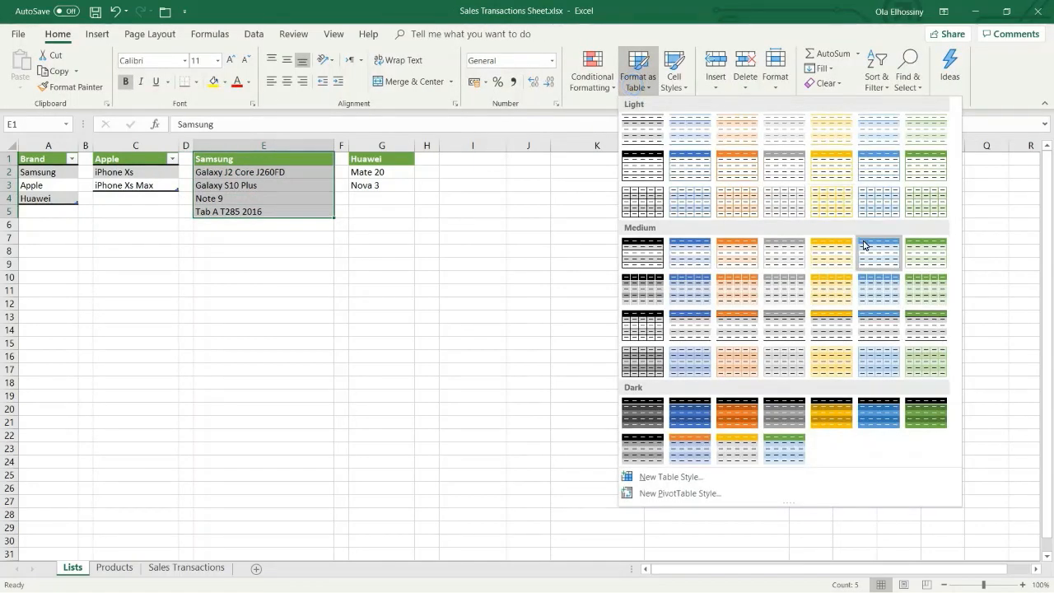
click(921, 323)
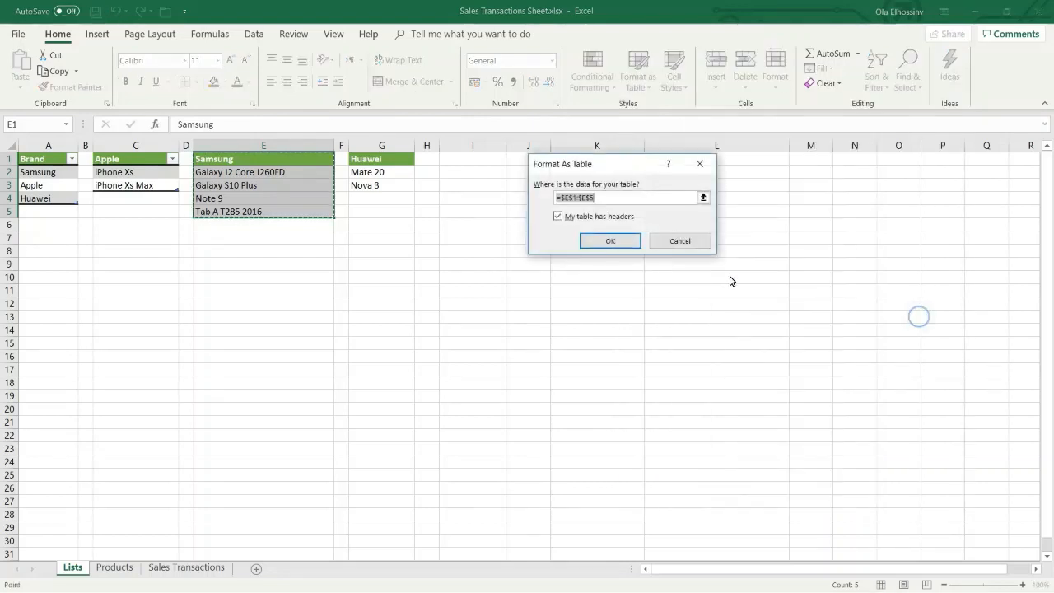
click(624, 241)
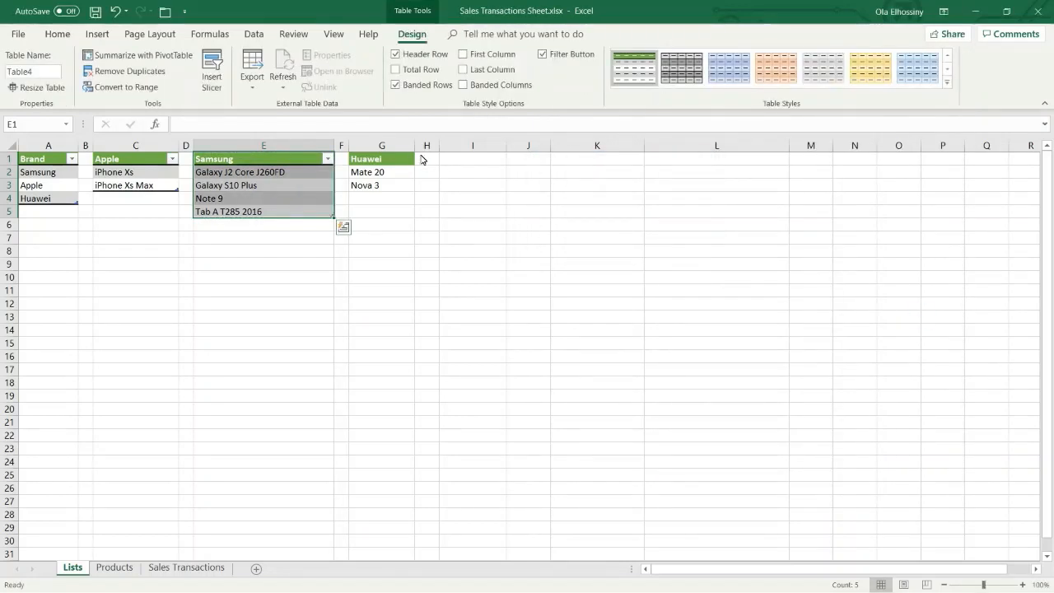
Format the Huawei model list G1:G3 as a table with headers in the same green-header medium style.
drag(404, 160, 402, 191)
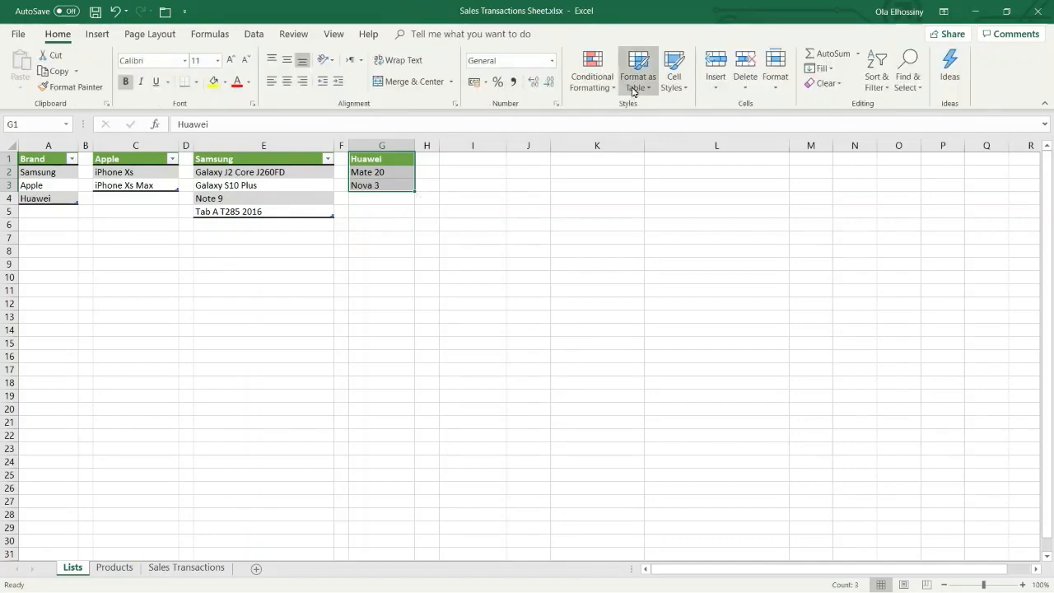
click(633, 89)
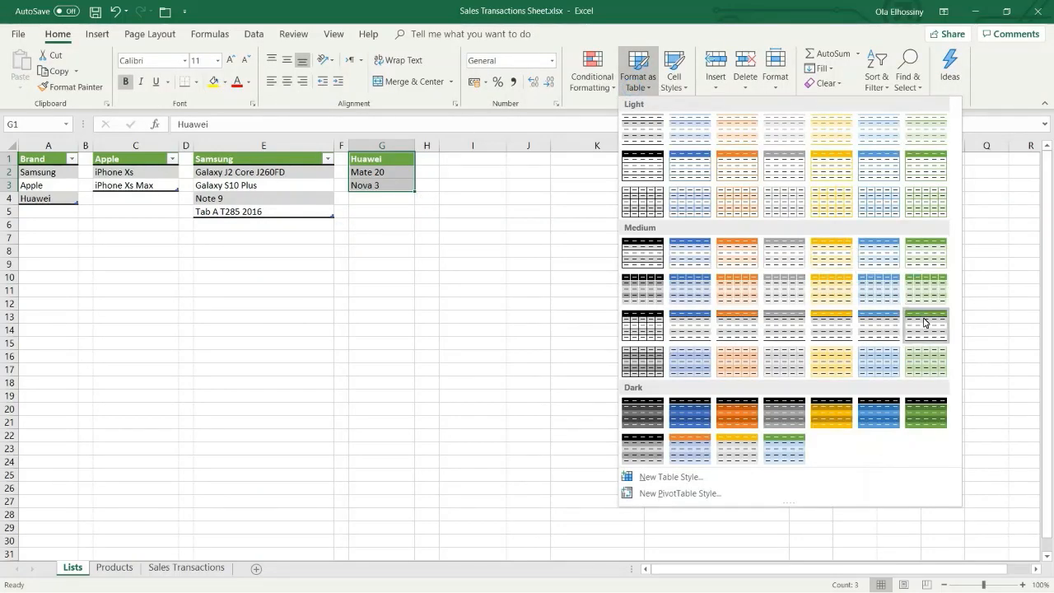
click(924, 326)
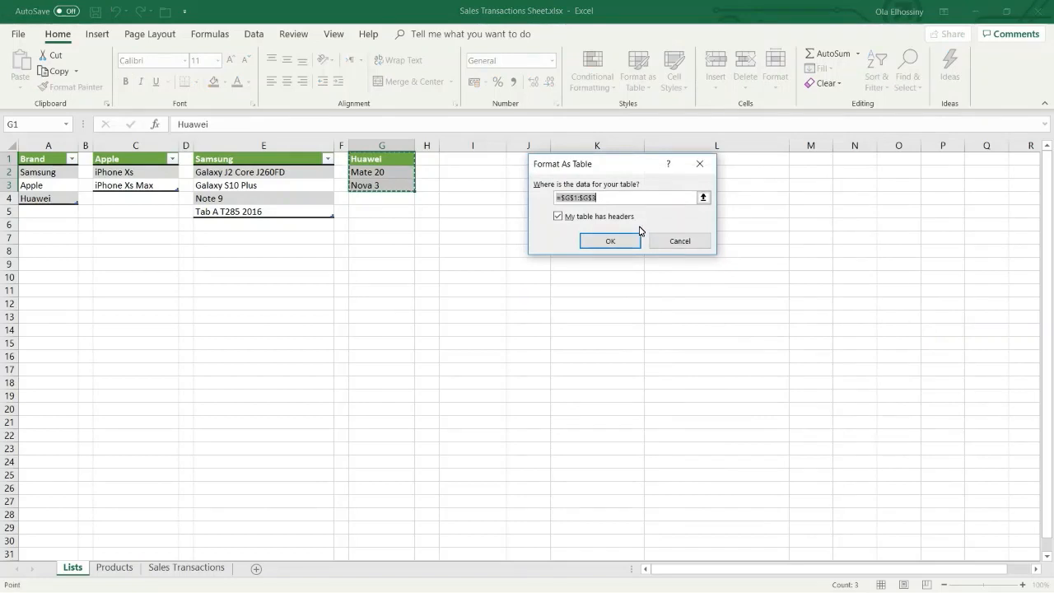
click(619, 241)
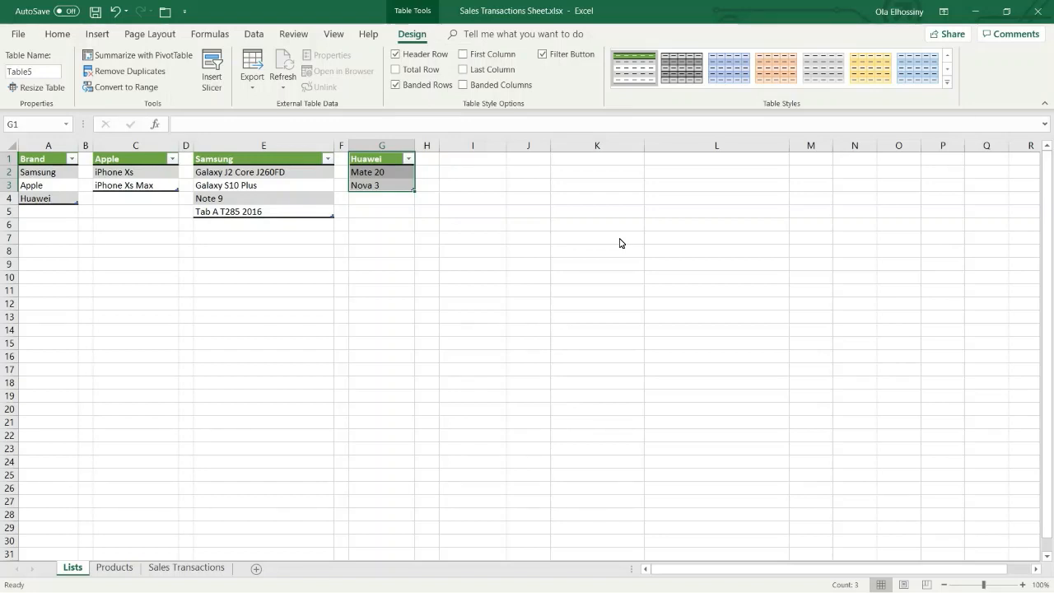
Define the workbook-scope name BrandList for the data cells of the Brand table.
click(103, 238)
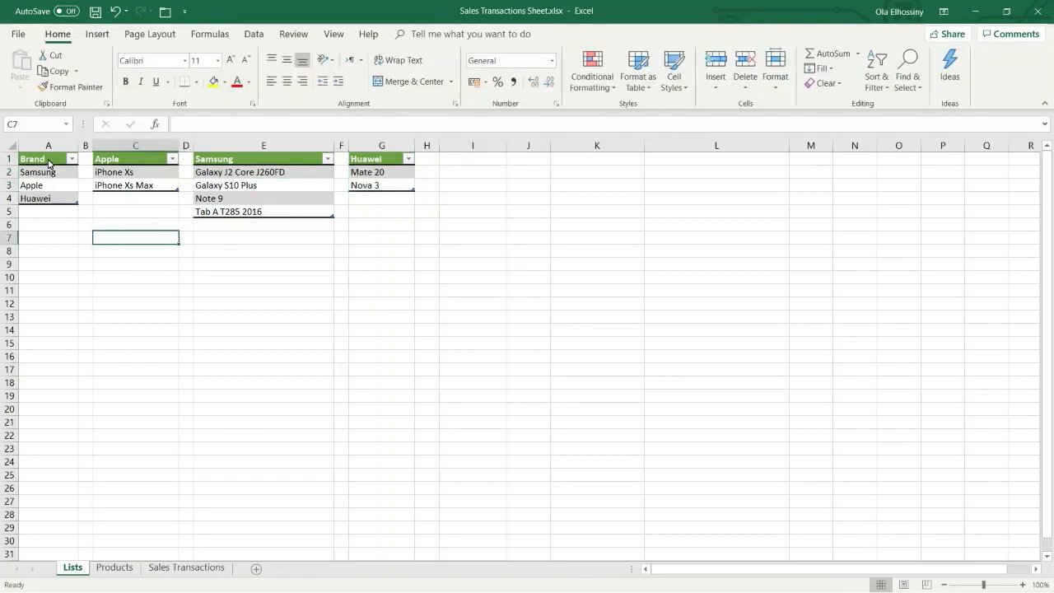
click(48, 161)
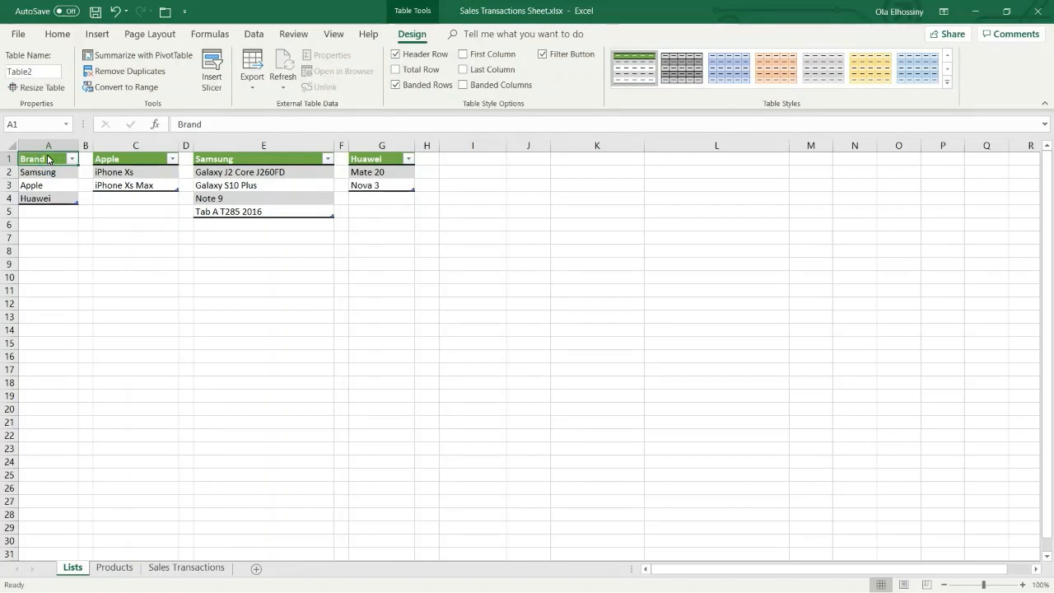
click(47, 158)
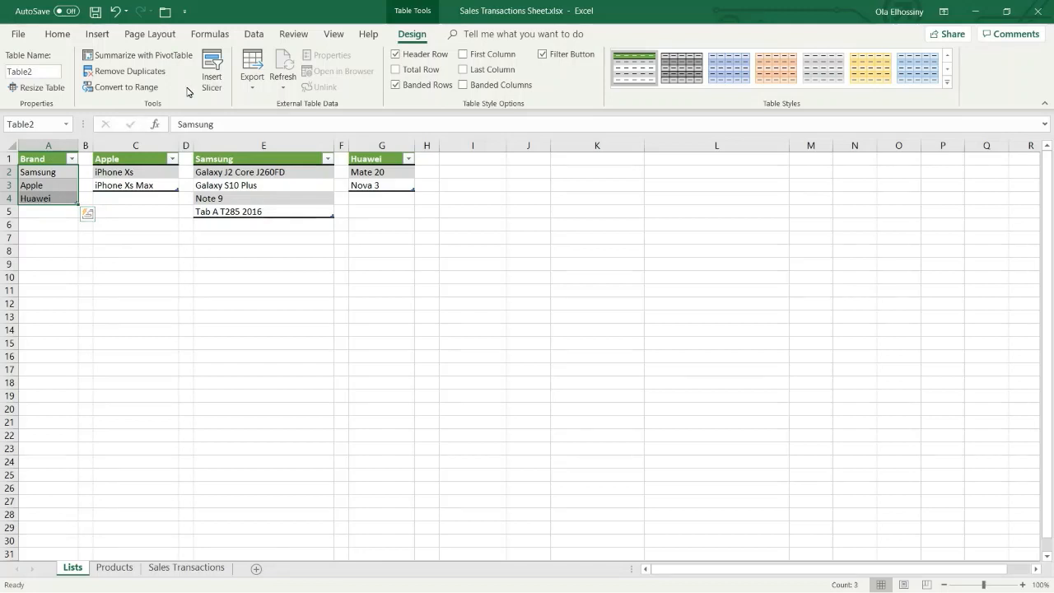
click(210, 34)
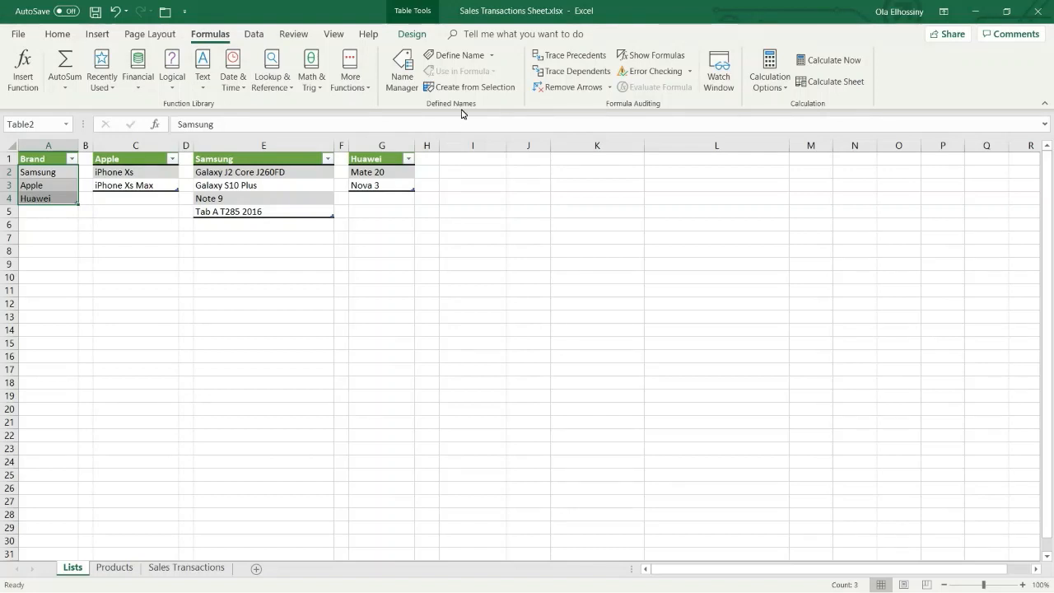
click(461, 55)
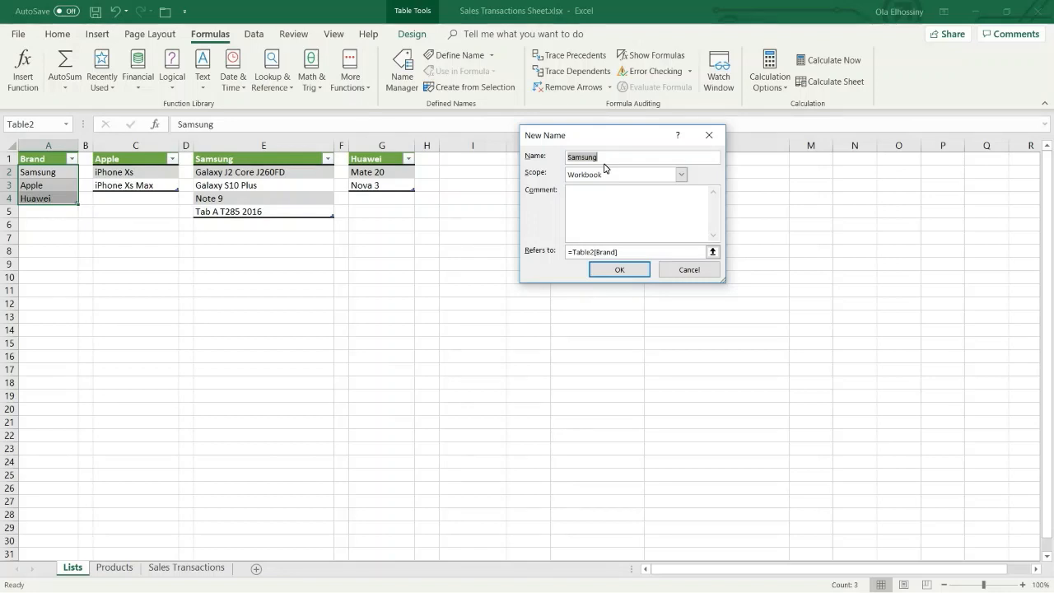
text(BrandList)
click(619, 267)
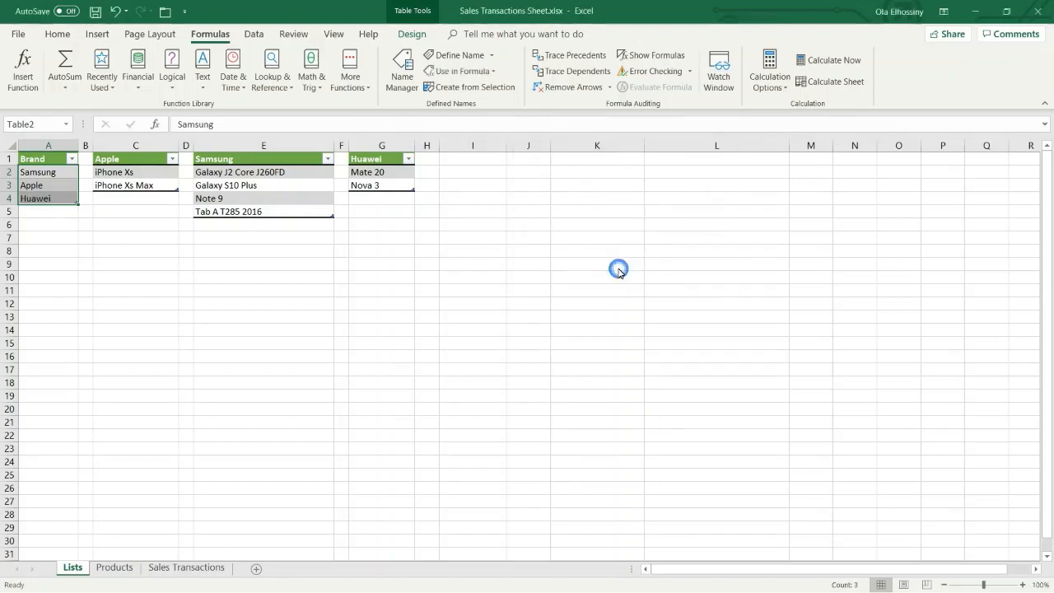
Define the workbook-scope name AppleList for the data cells of the Apple table.
click(137, 162)
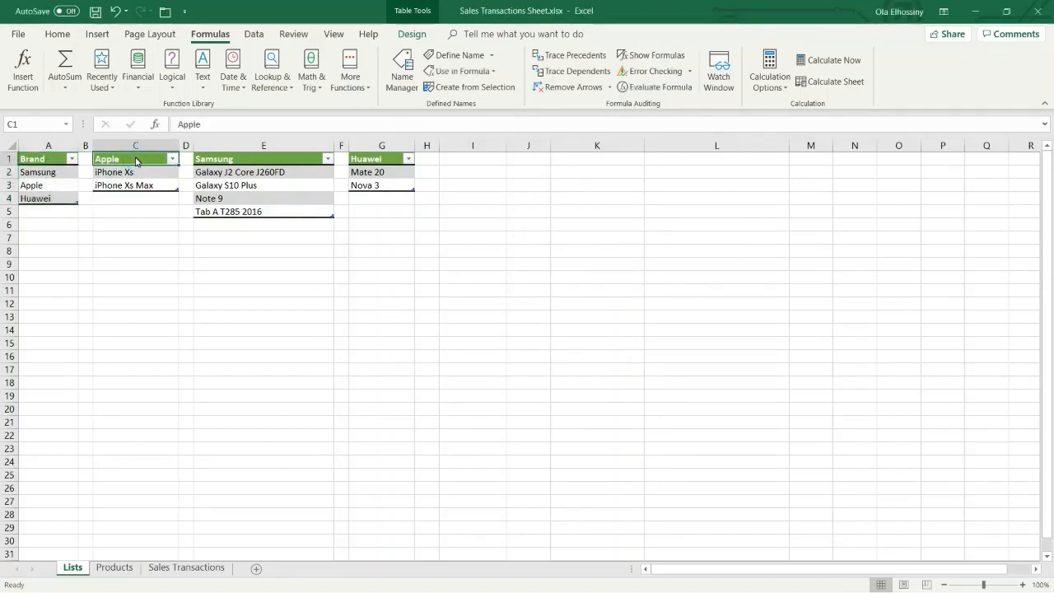
click(137, 157)
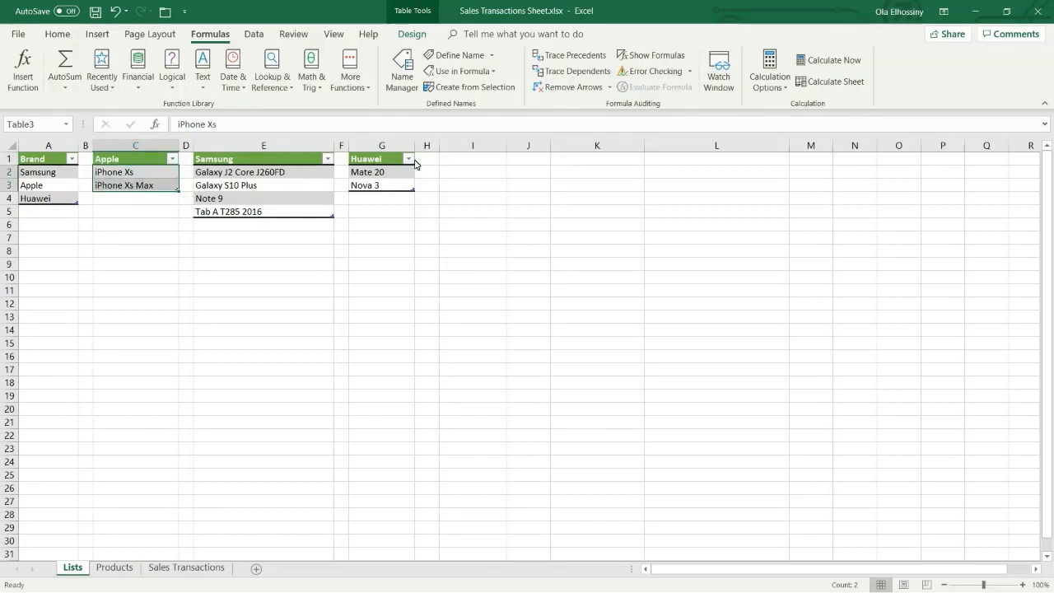
click(460, 55)
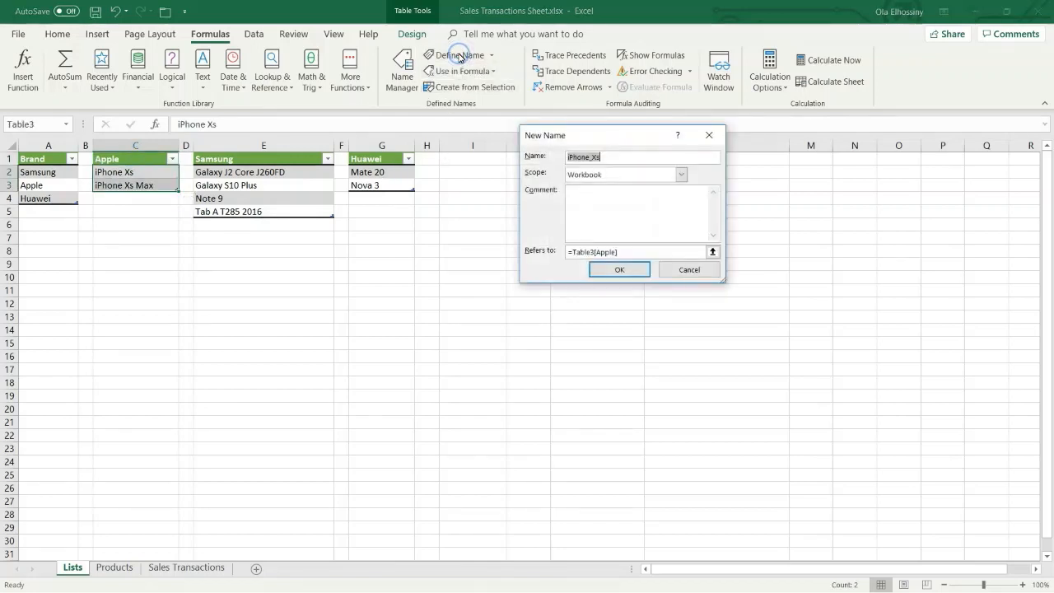
text(AppleList)
click(611, 275)
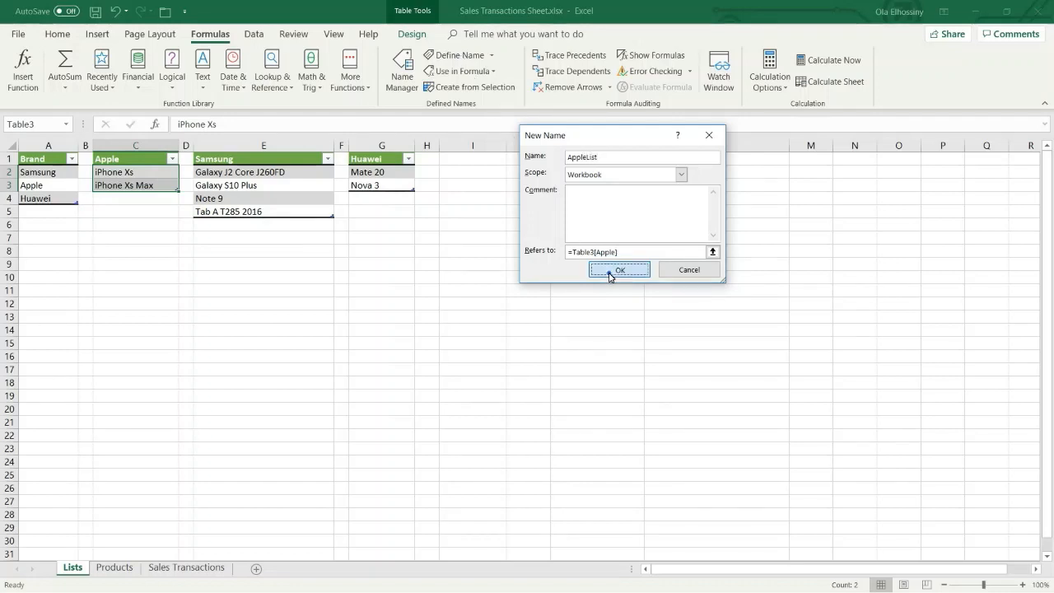
Define the workbook-scope name SamsungList for the data cells of the Samsung table.
click(294, 161)
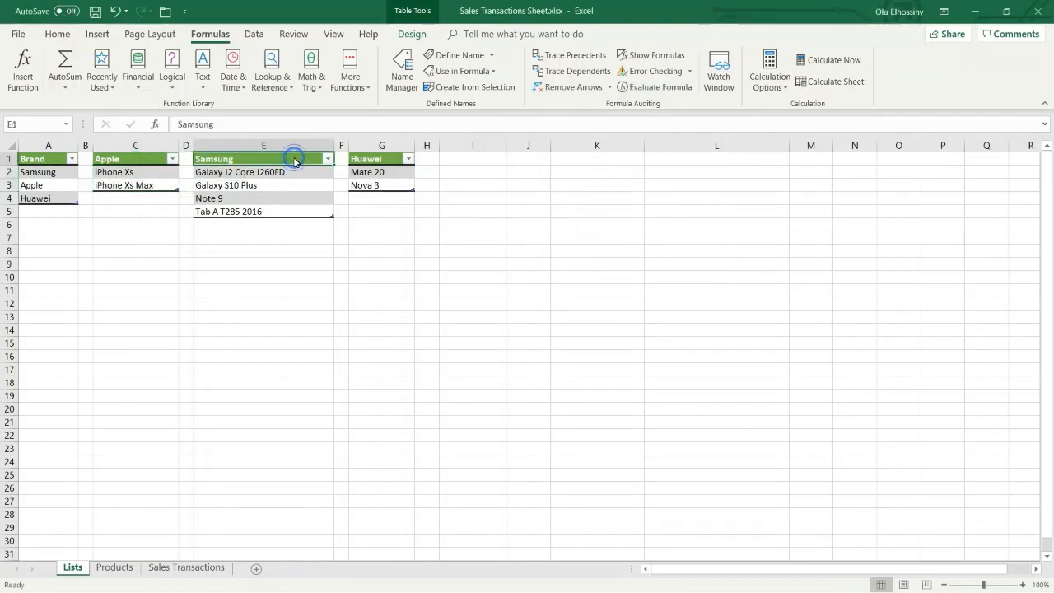
click(295, 159)
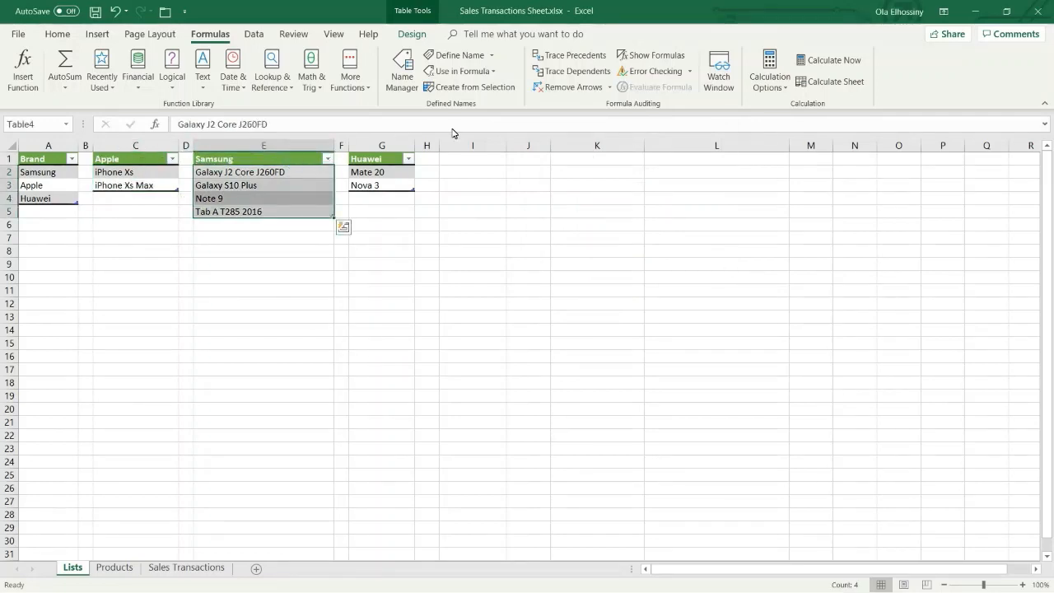
click(457, 55)
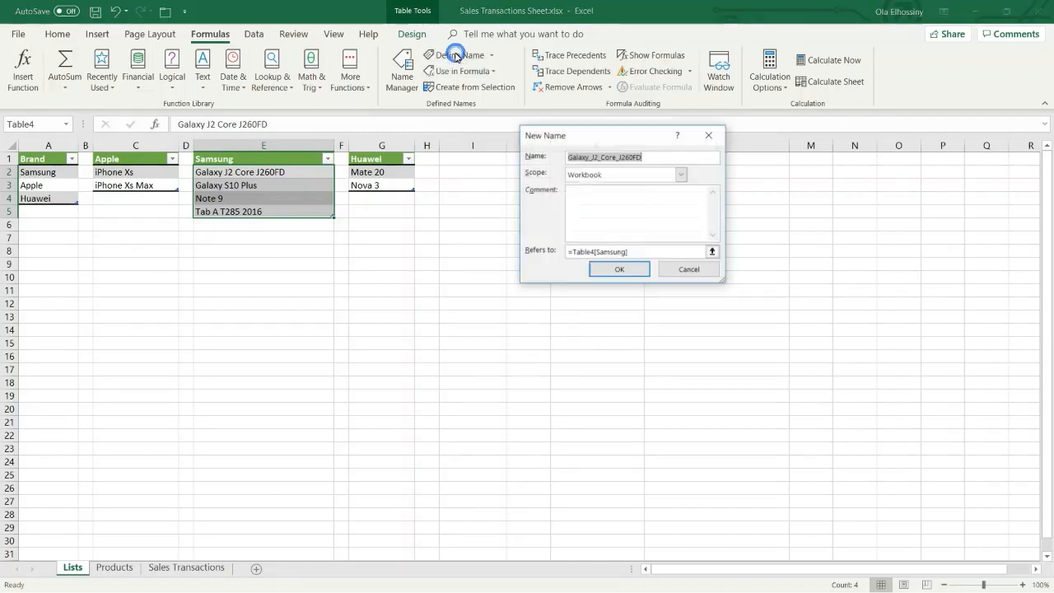
text(Sa)
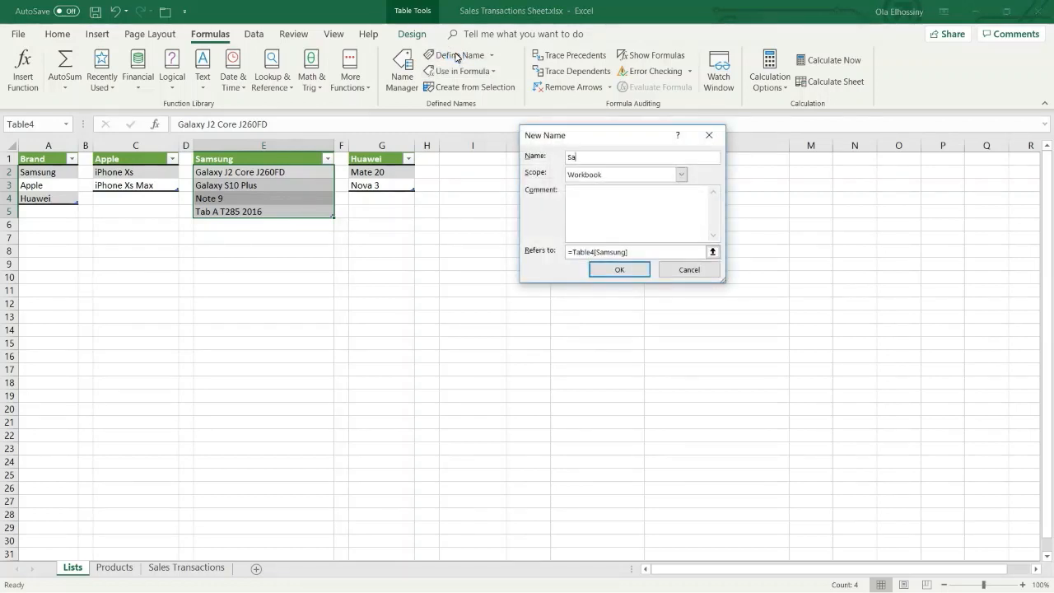
text(msungList)
click(622, 271)
Define the workbook-scope name HuaweiList for the data cells of the Huawei table.
click(390, 160)
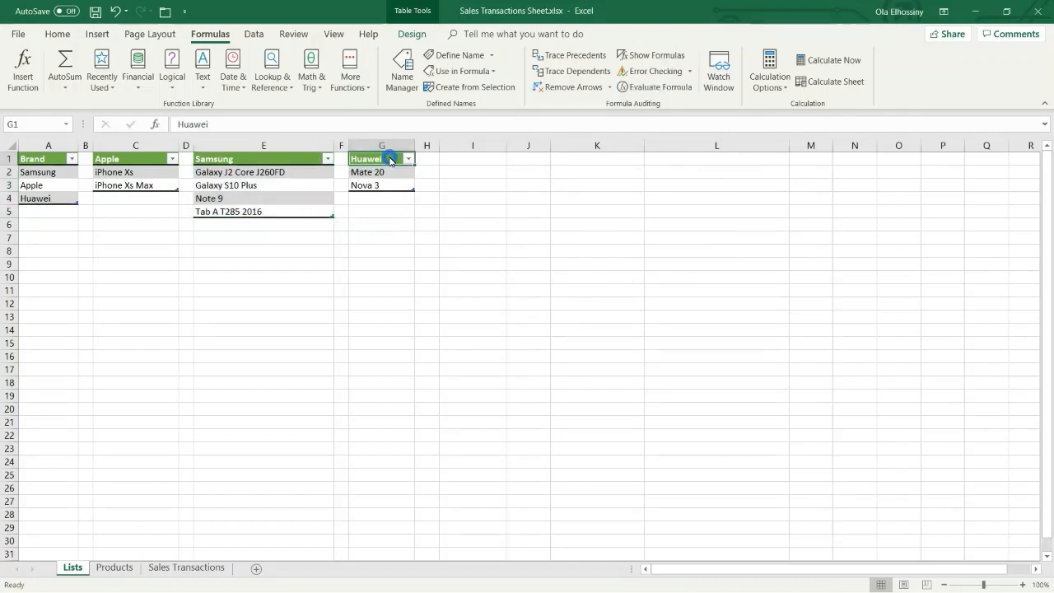
click(390, 155)
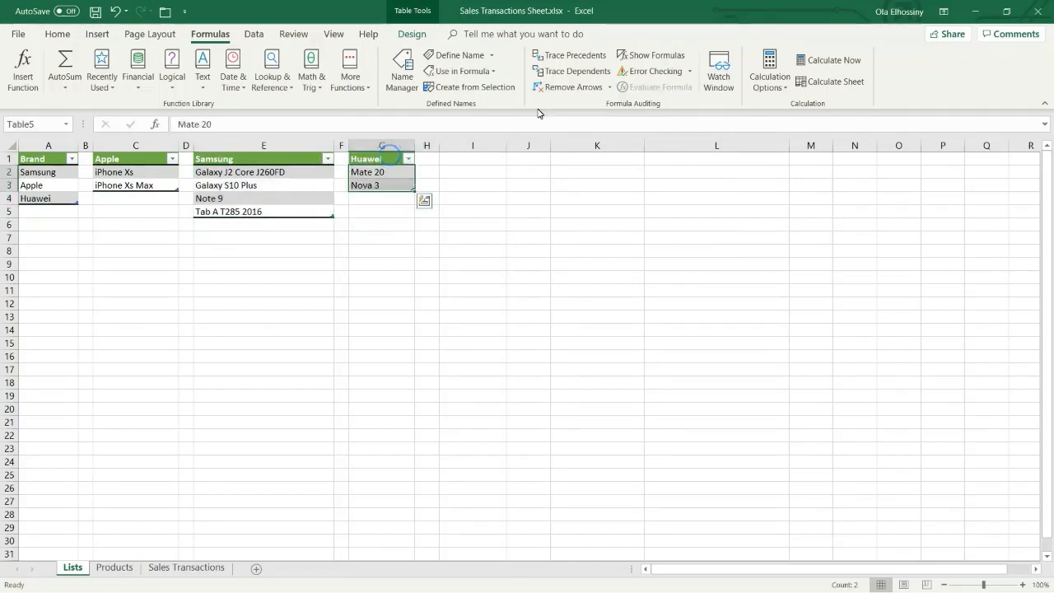
click(459, 55)
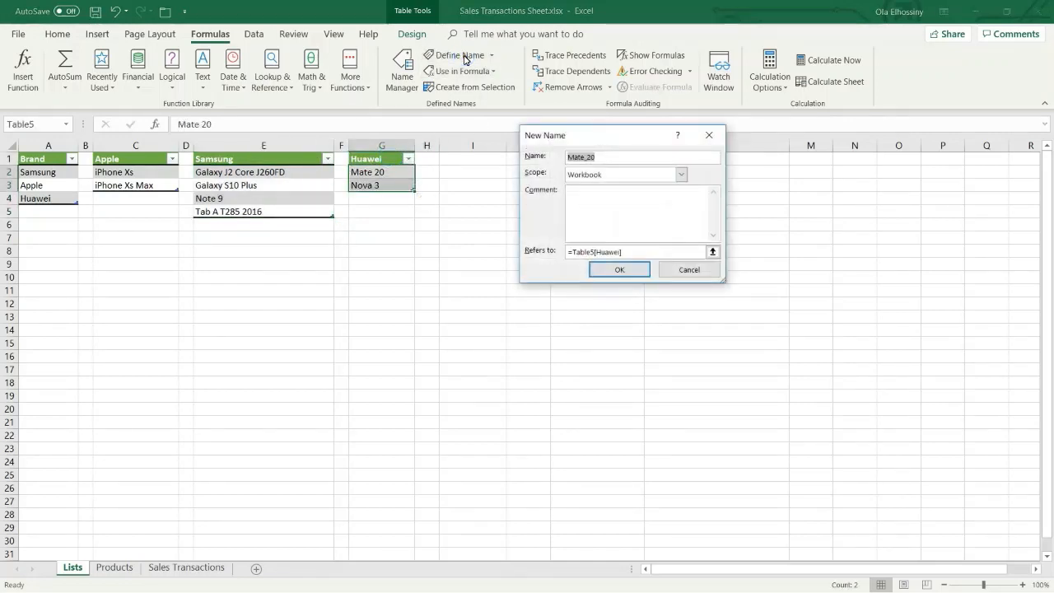
text(HuaweiList)
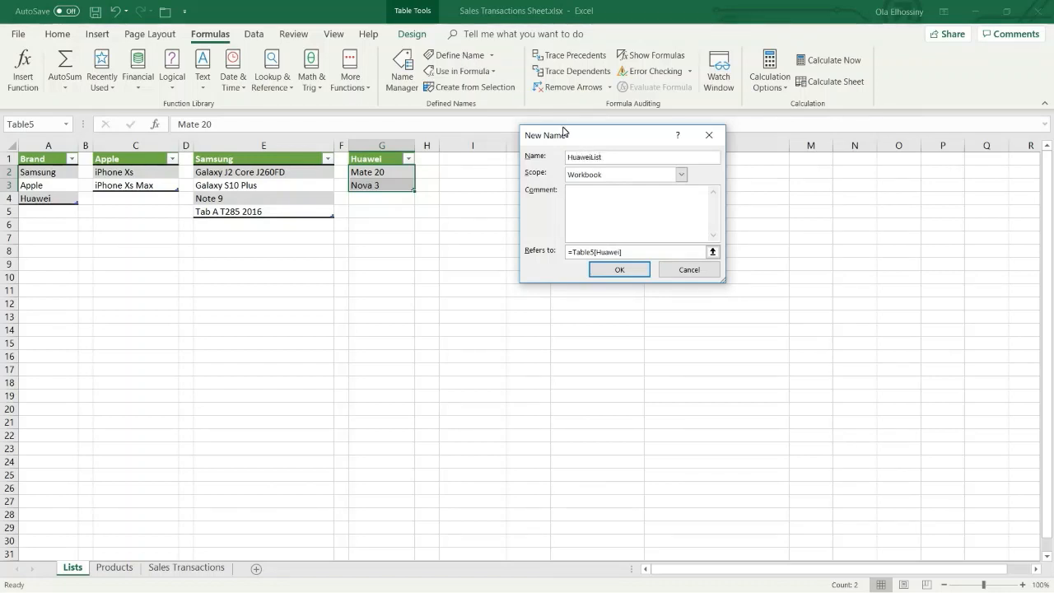
click(621, 270)
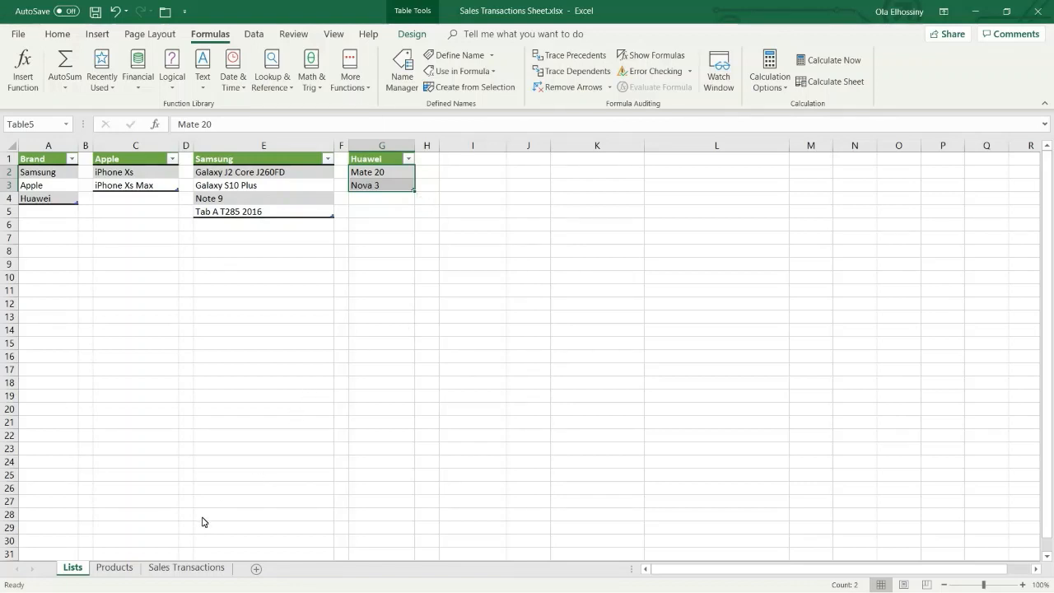
Format A3:G4 on the Sales Transactions sheet as a table with headers in the orange-header medium style with grey banding.
click(190, 570)
click(115, 352)
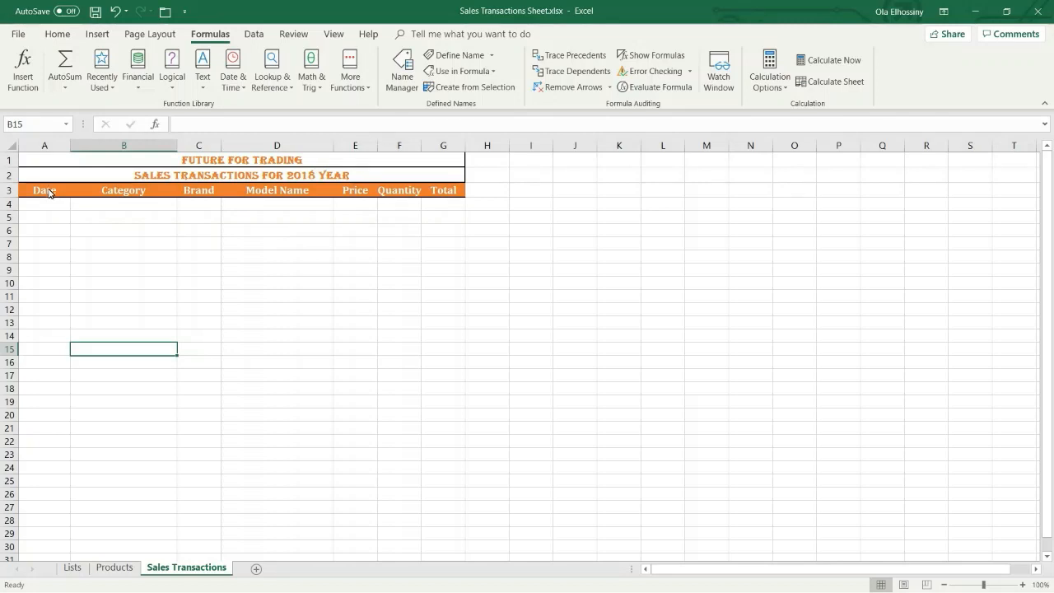
drag(47, 191, 450, 207)
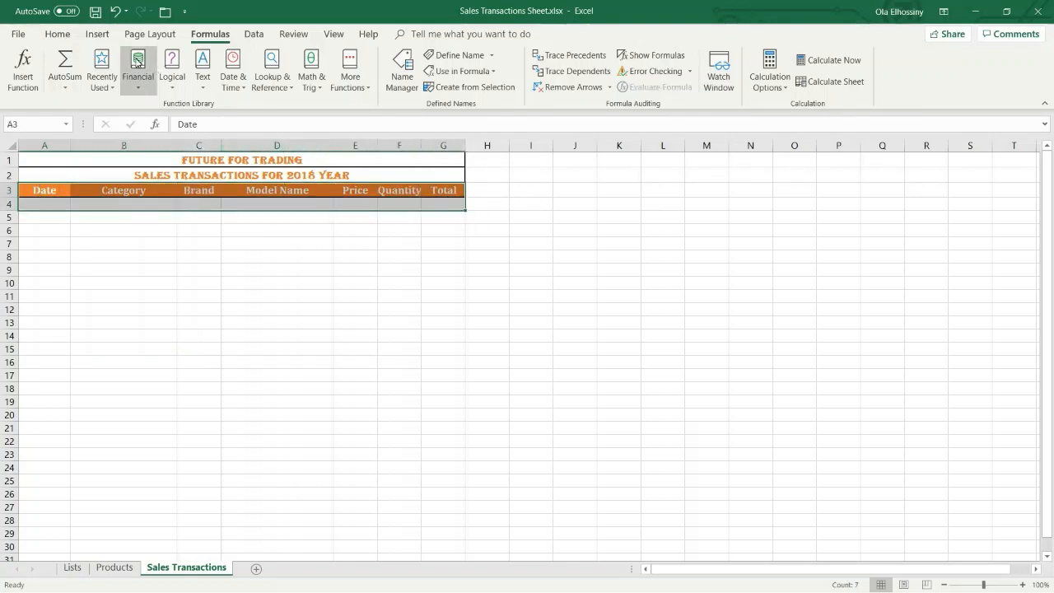
click(58, 34)
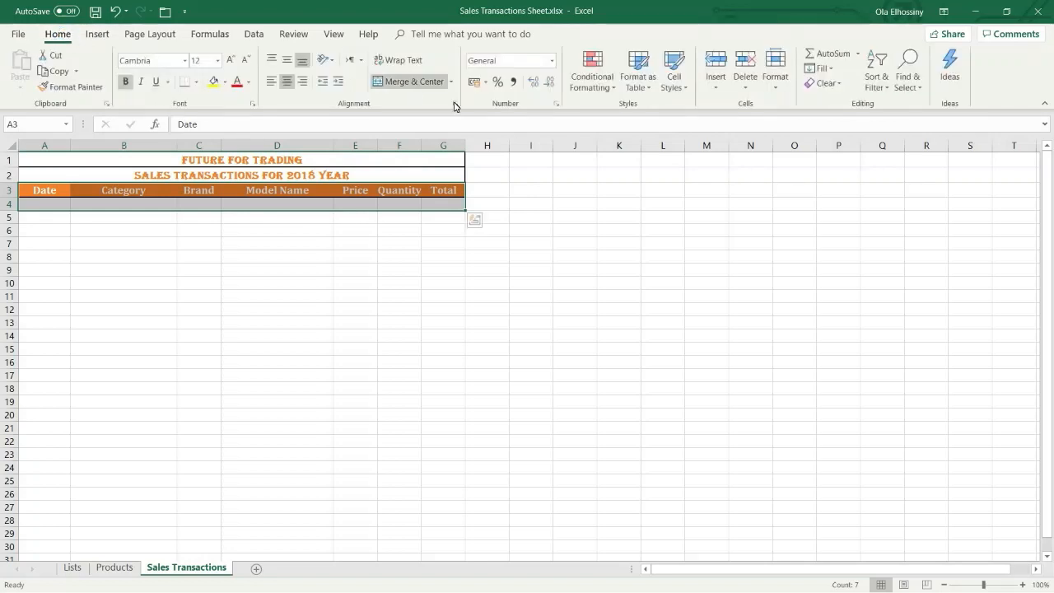
click(641, 81)
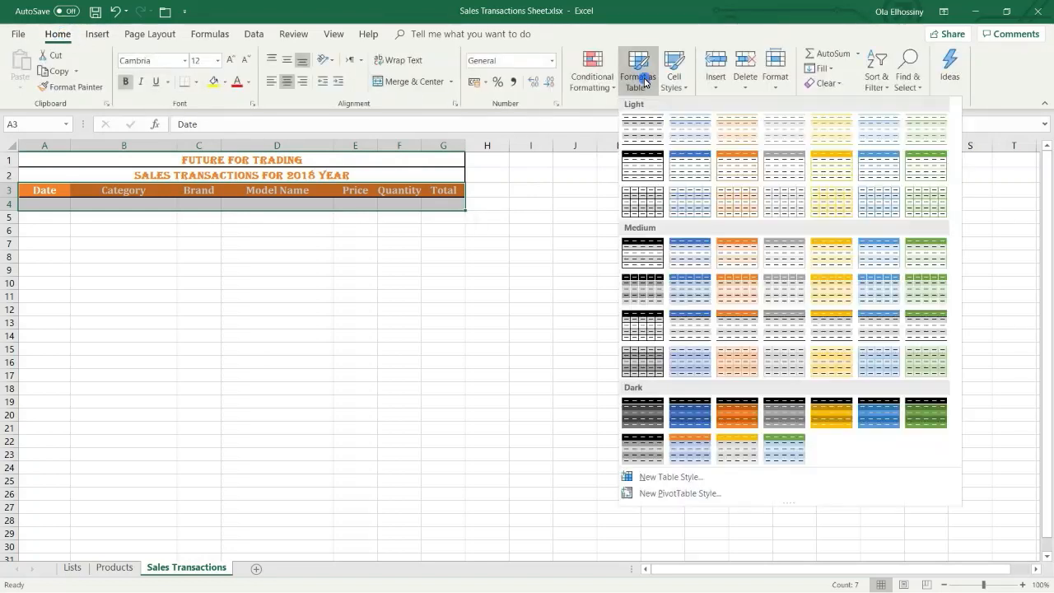
click(744, 334)
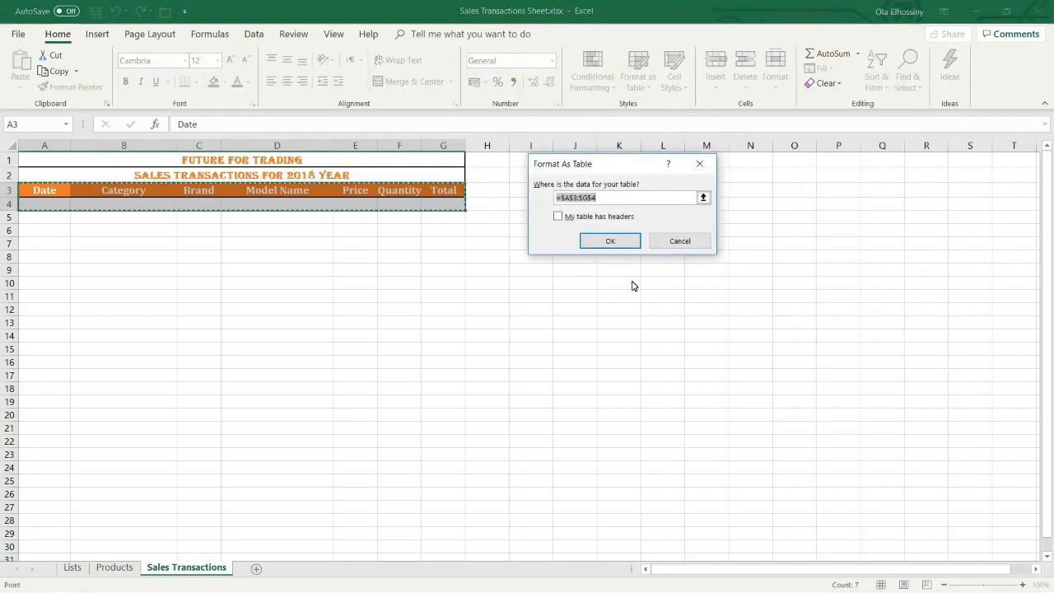
click(560, 218)
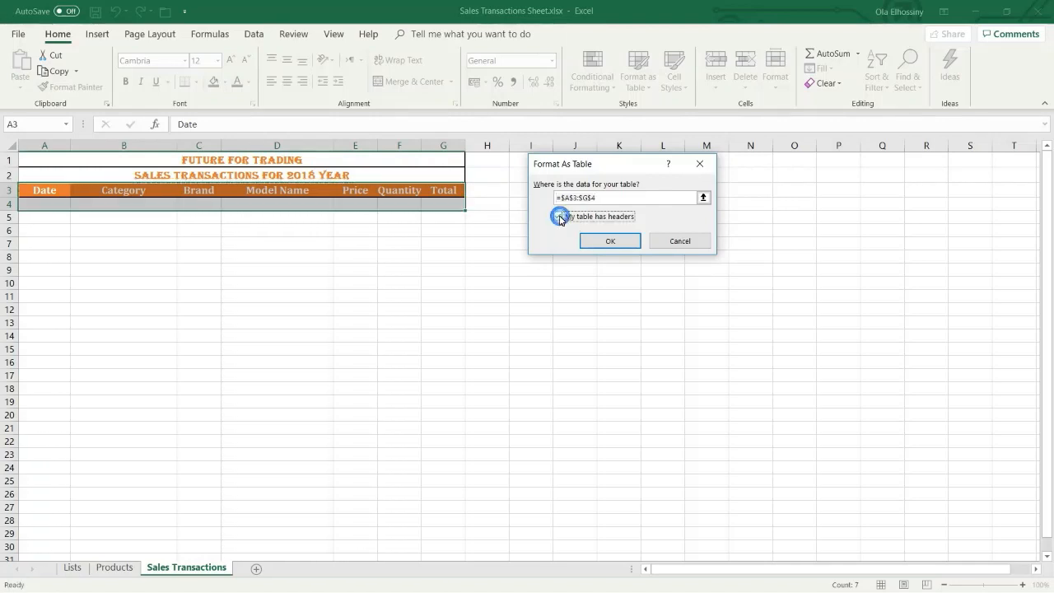
click(610, 241)
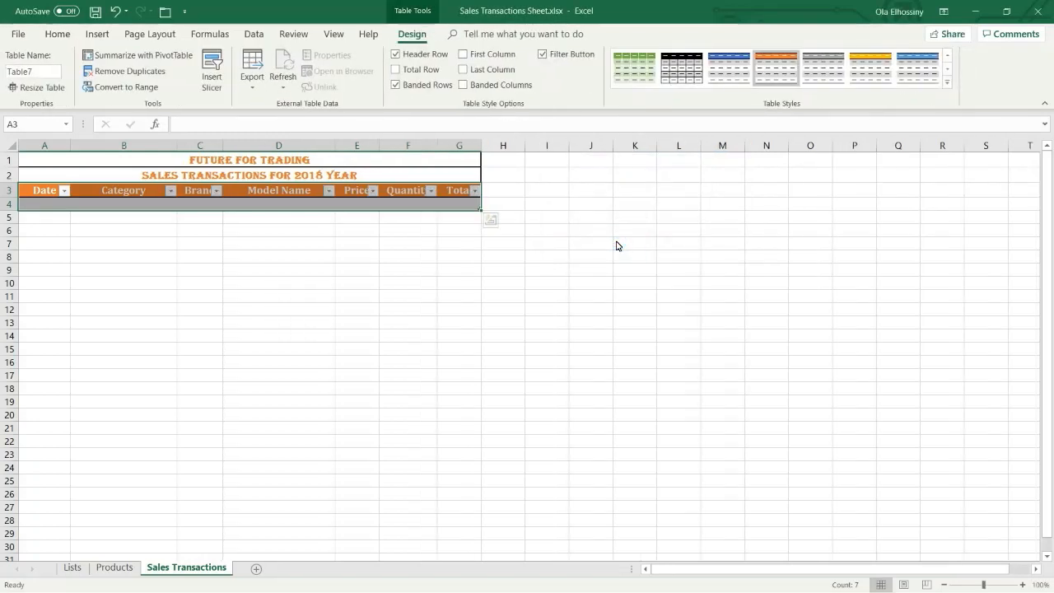
Add a list validation with the source Smart Phone,Tablets,Head Phone to Category cell B4 and check its drop-down.
click(141, 206)
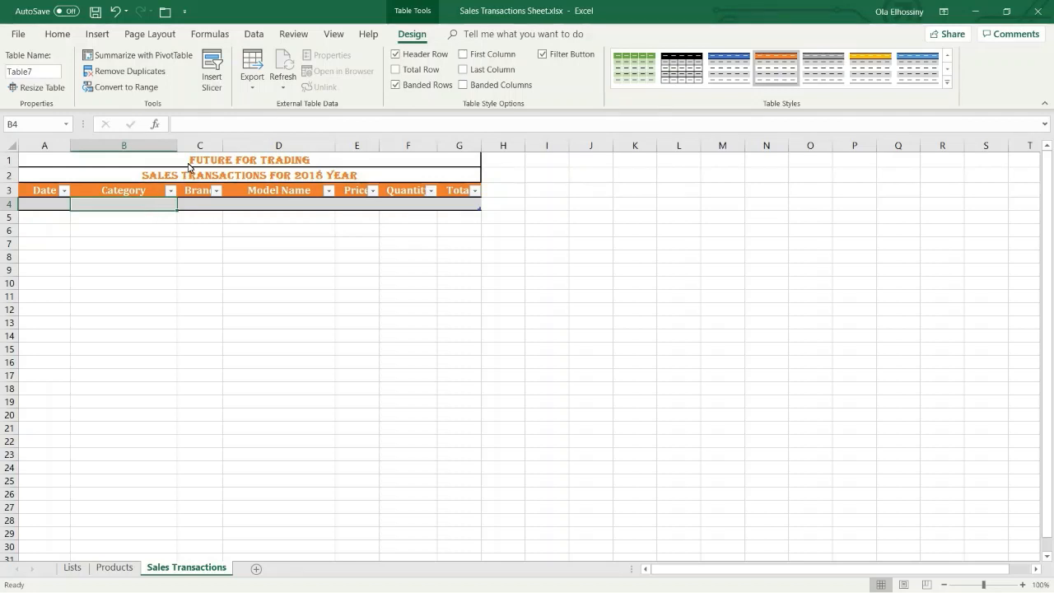
click(253, 36)
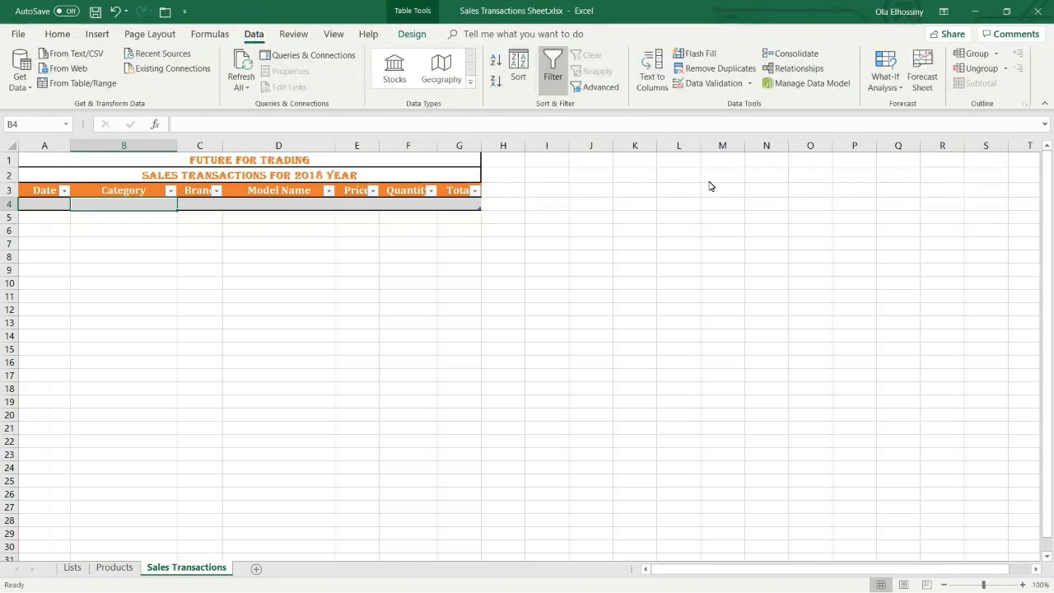
click(714, 84)
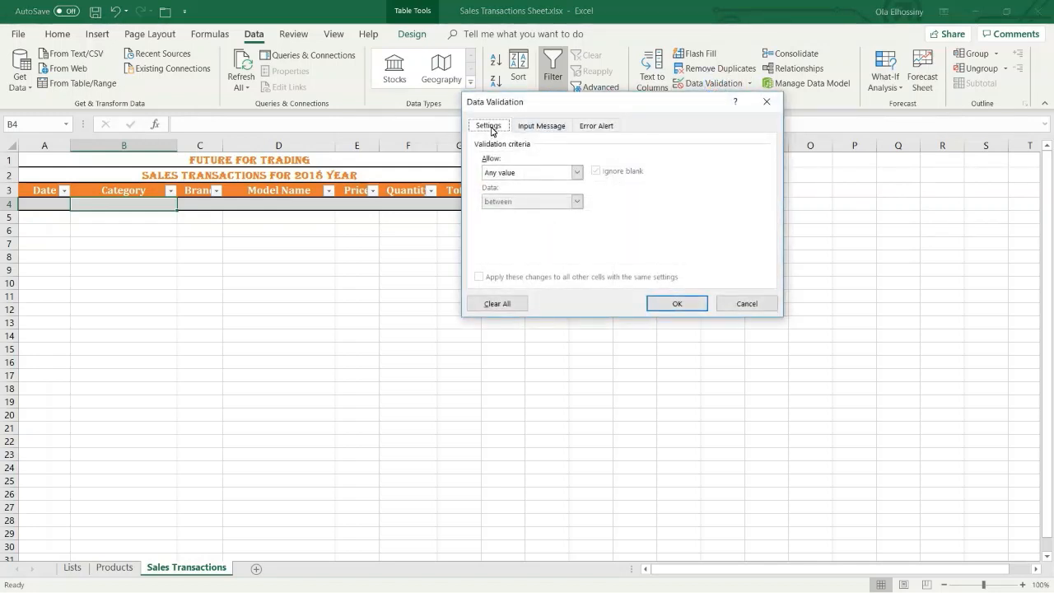
click(577, 173)
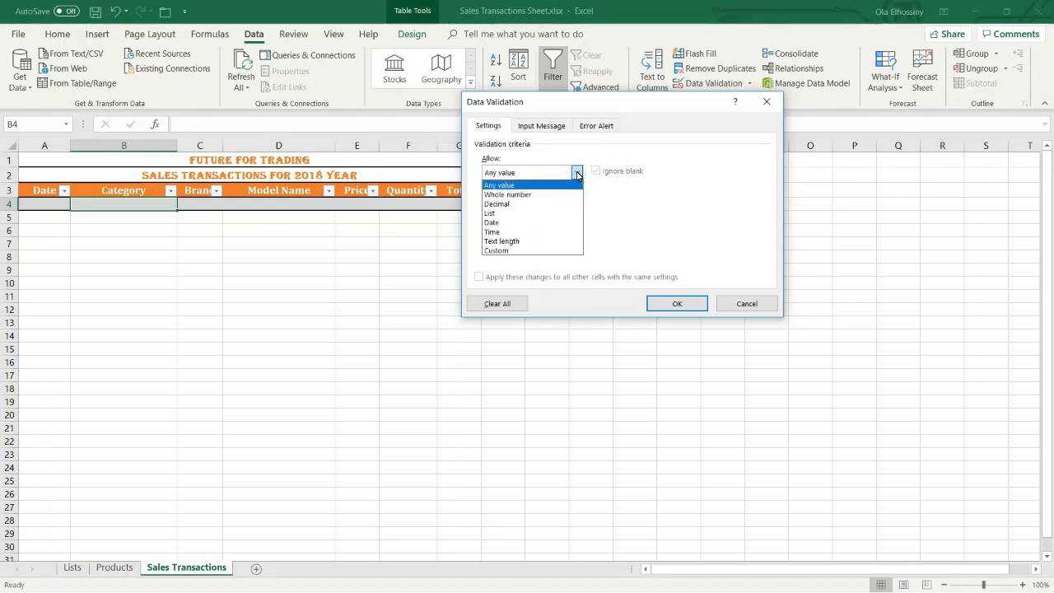
click(532, 215)
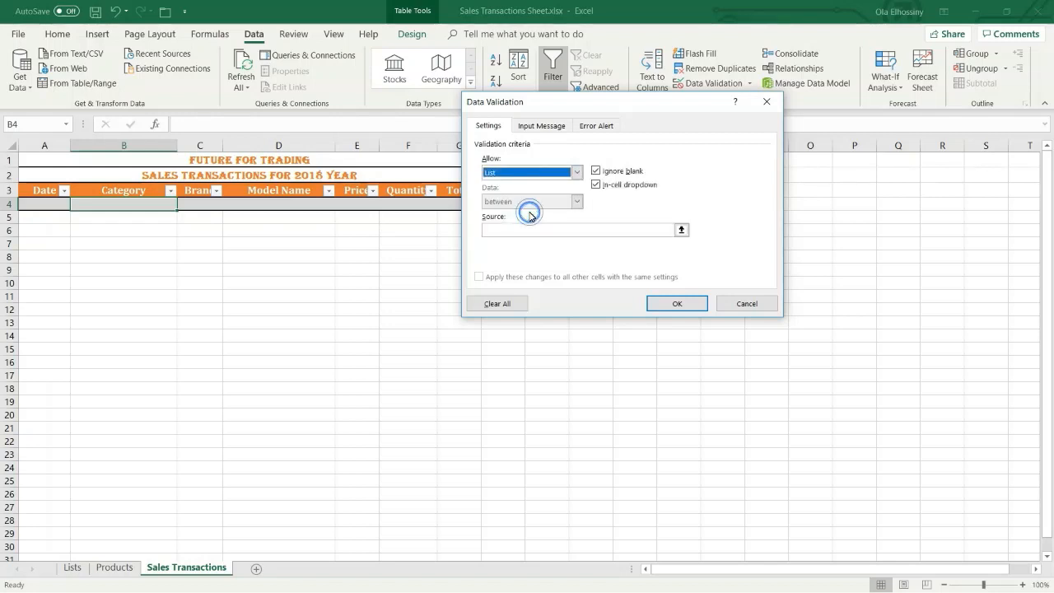
click(493, 234)
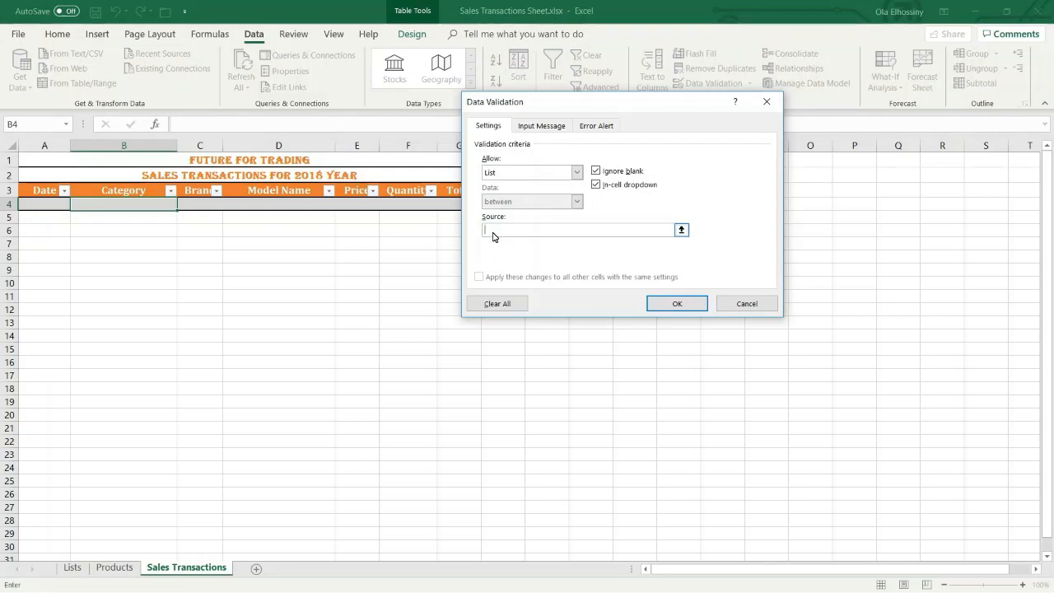
text(Smart Phone)
text(,Tablets,Head Phone)
click(675, 304)
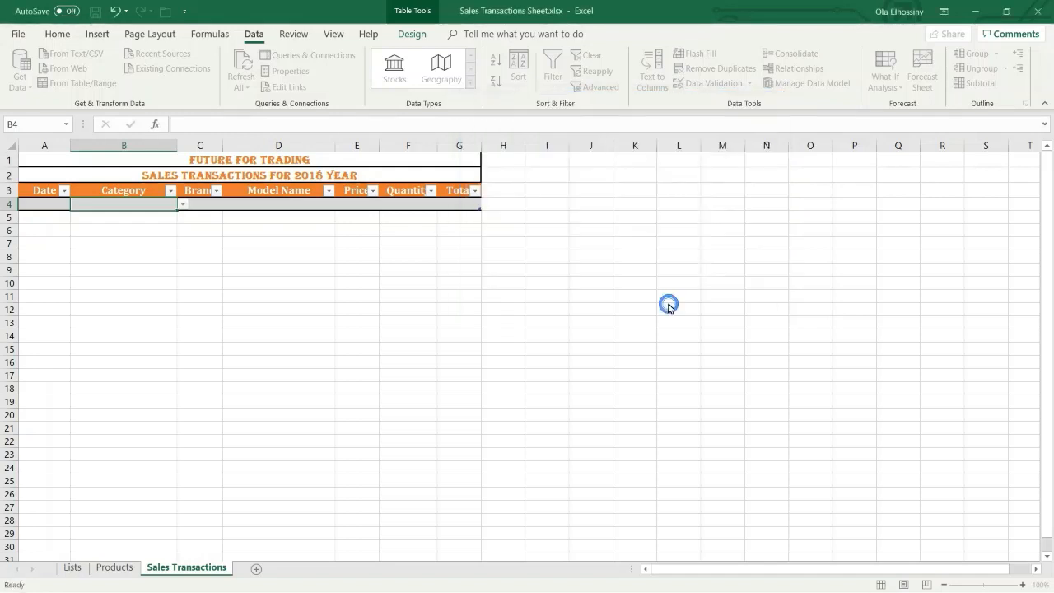
click(182, 204)
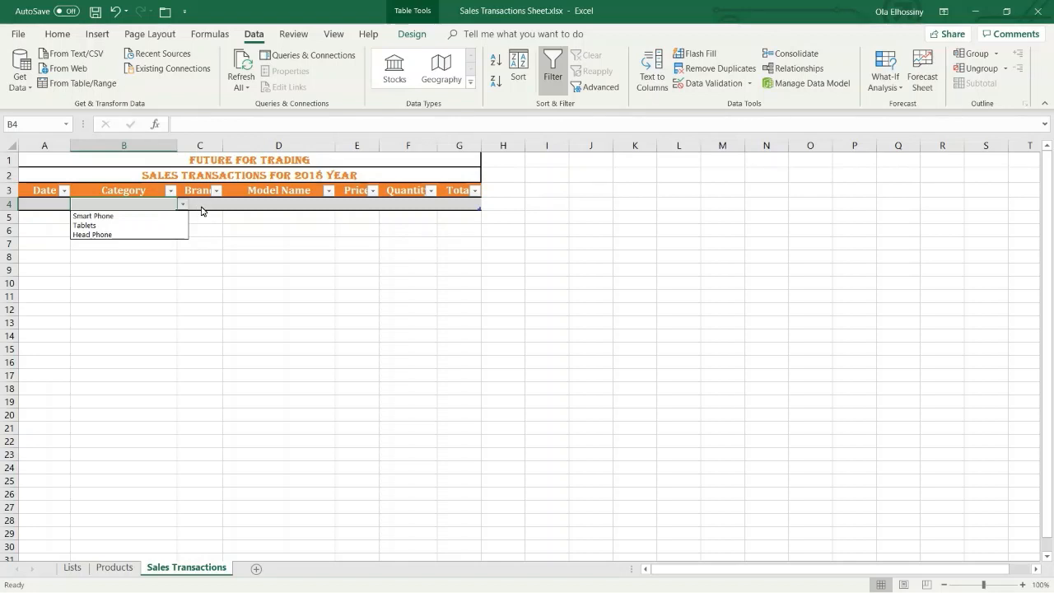
click(208, 210)
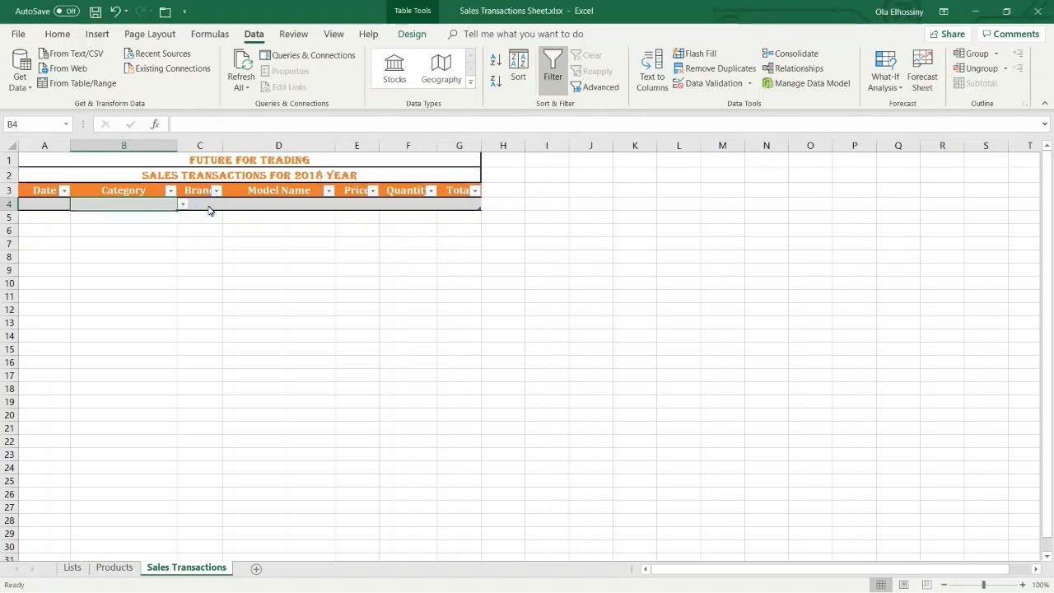
Add a list validation with the source =BrandList to Brand cell C4 and check its drop-down.
click(208, 210)
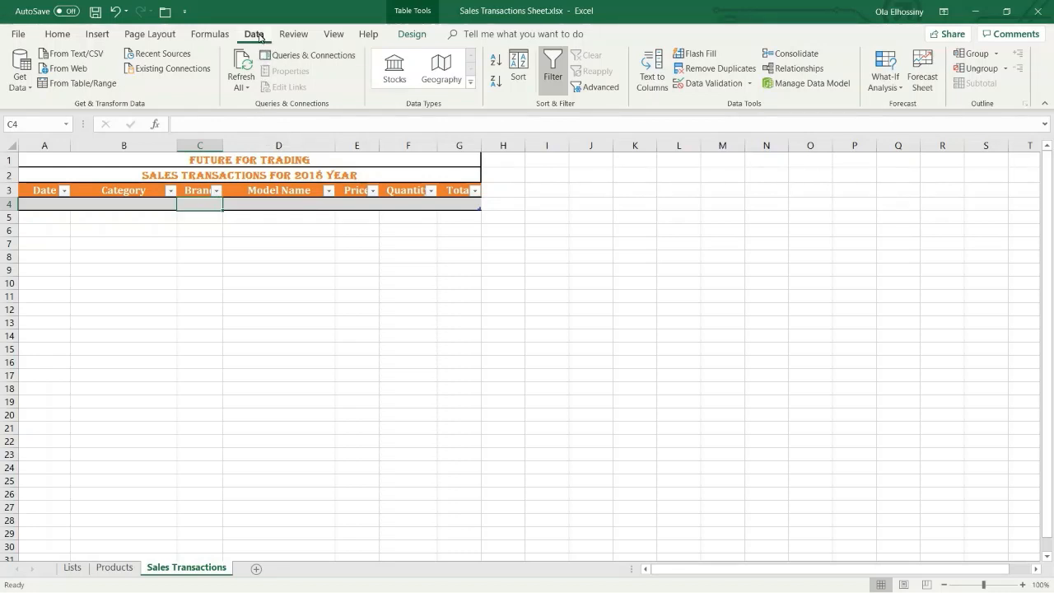
click(714, 83)
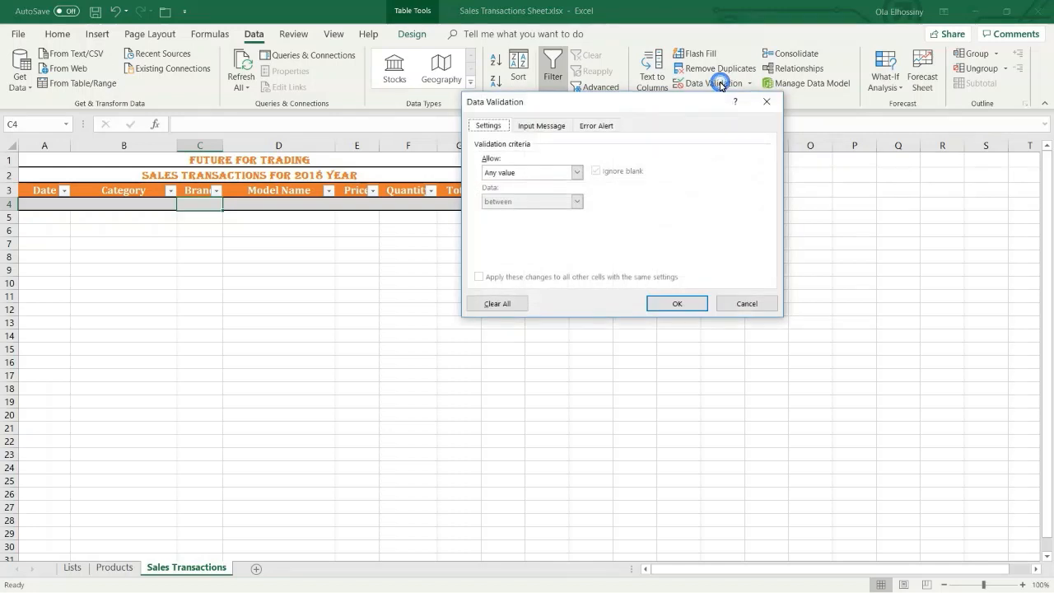
click(577, 172)
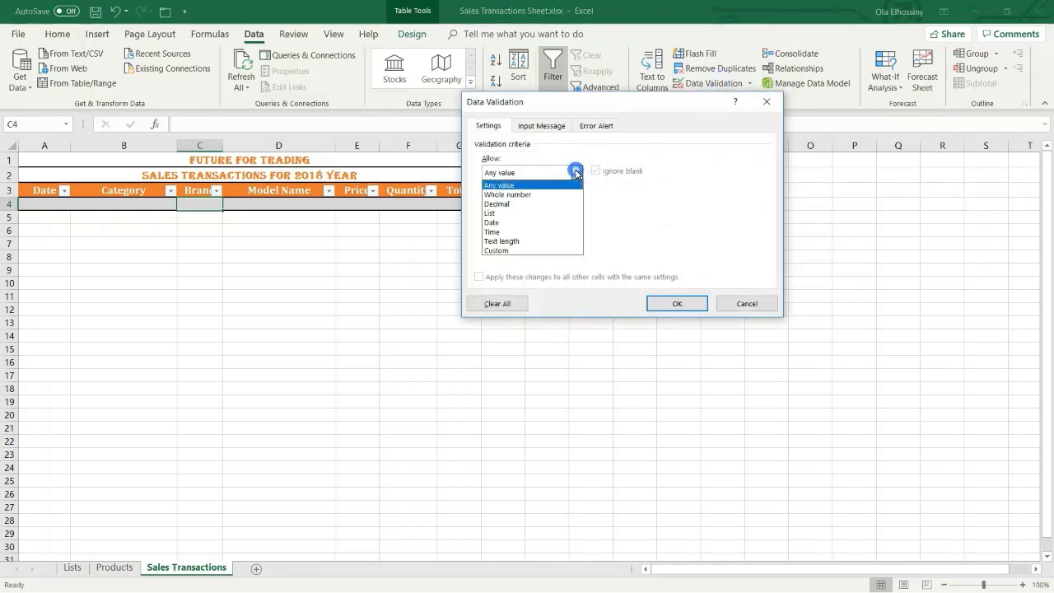
click(515, 215)
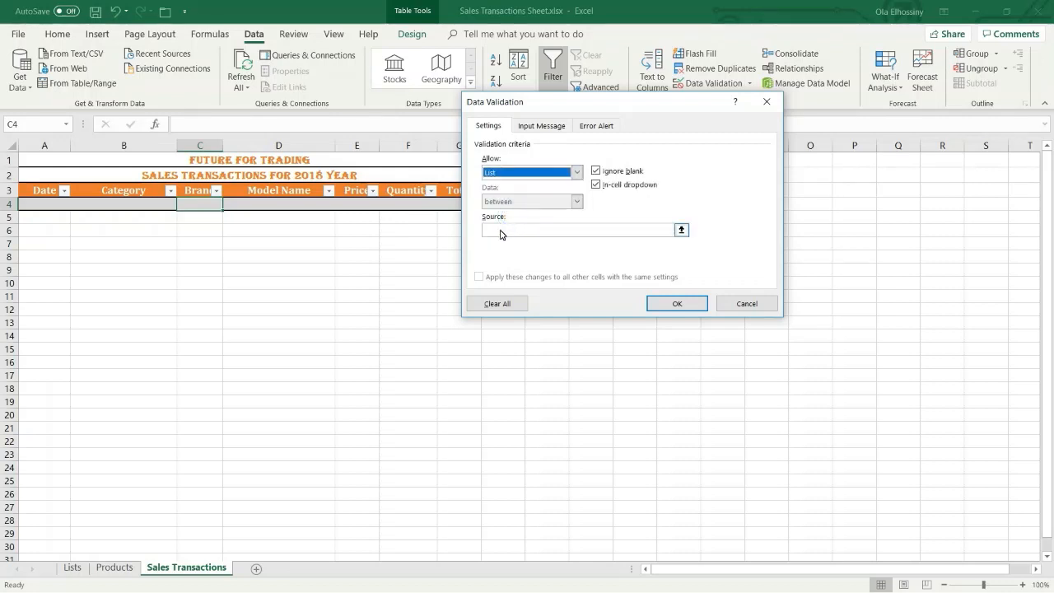
click(500, 231)
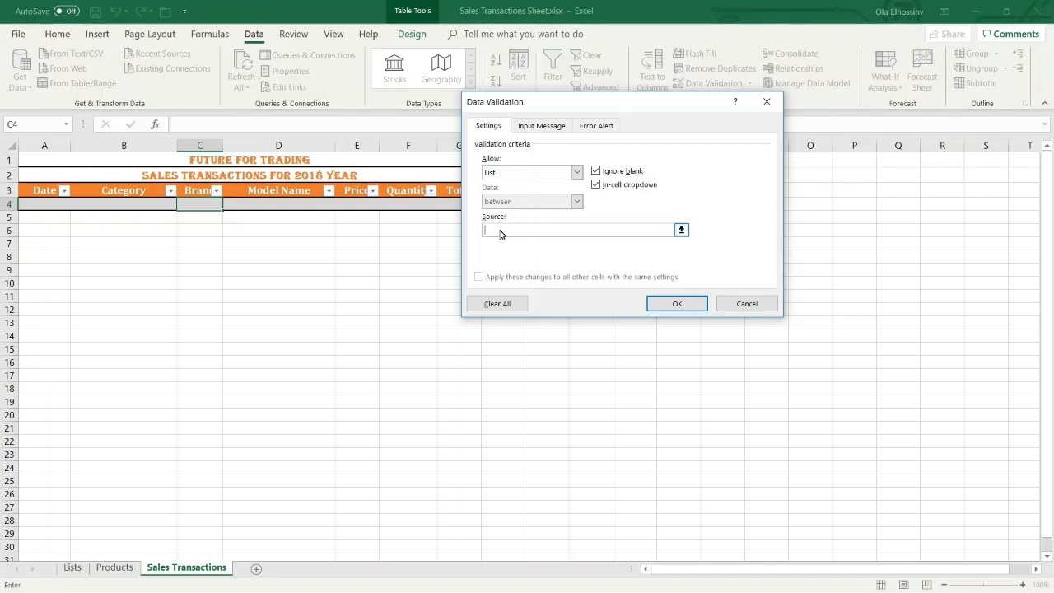
click(211, 35)
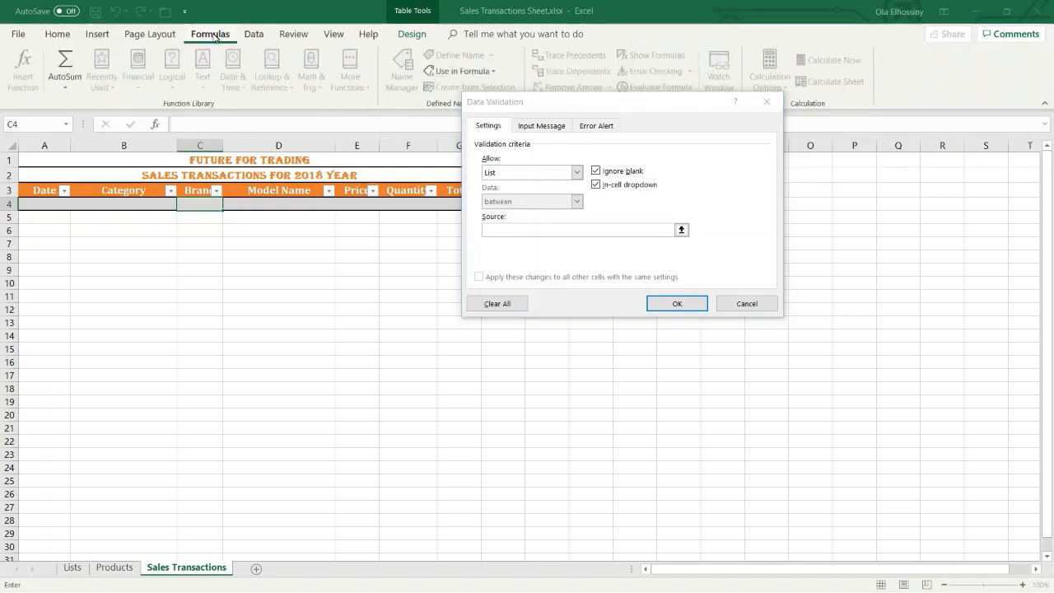
click(460, 71)
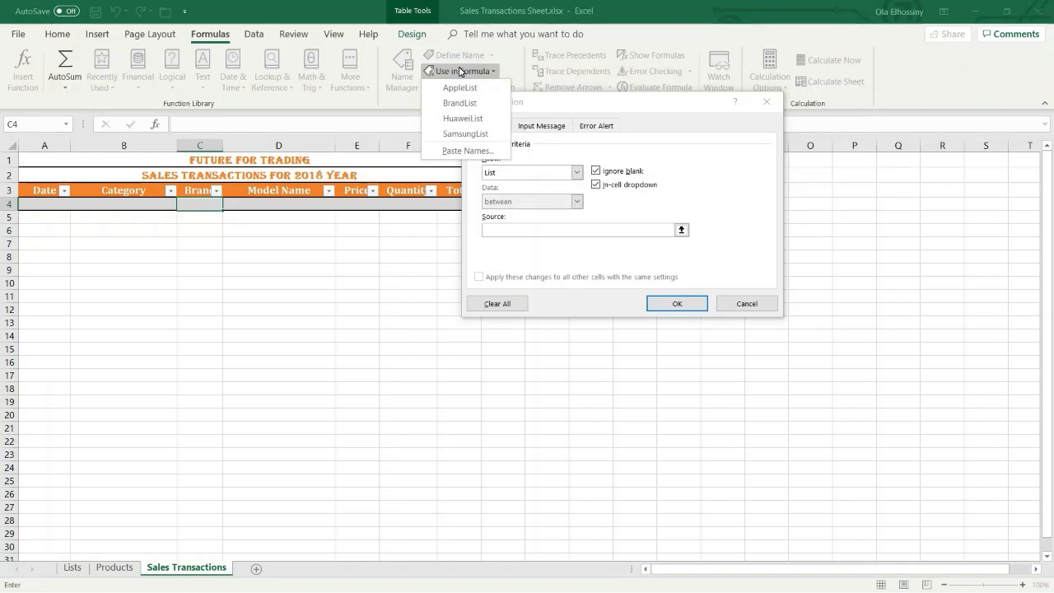
click(460, 103)
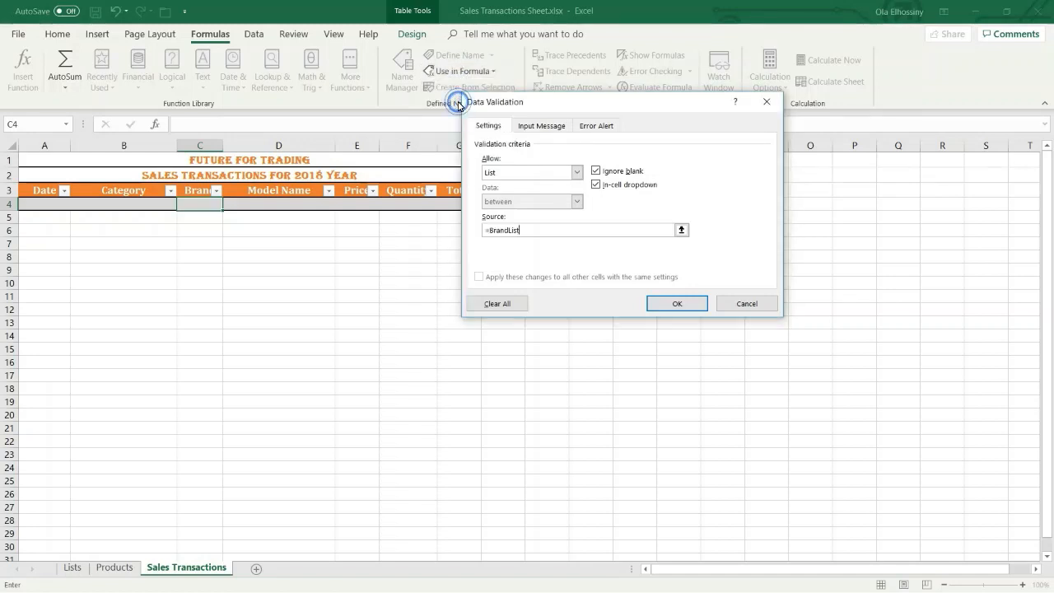
click(696, 305)
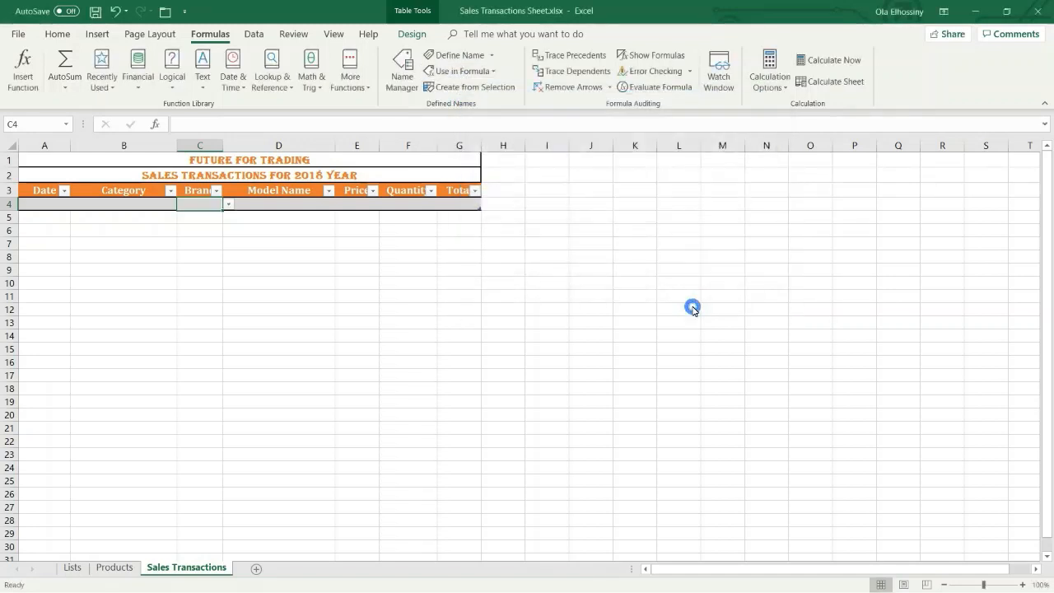
click(228, 205)
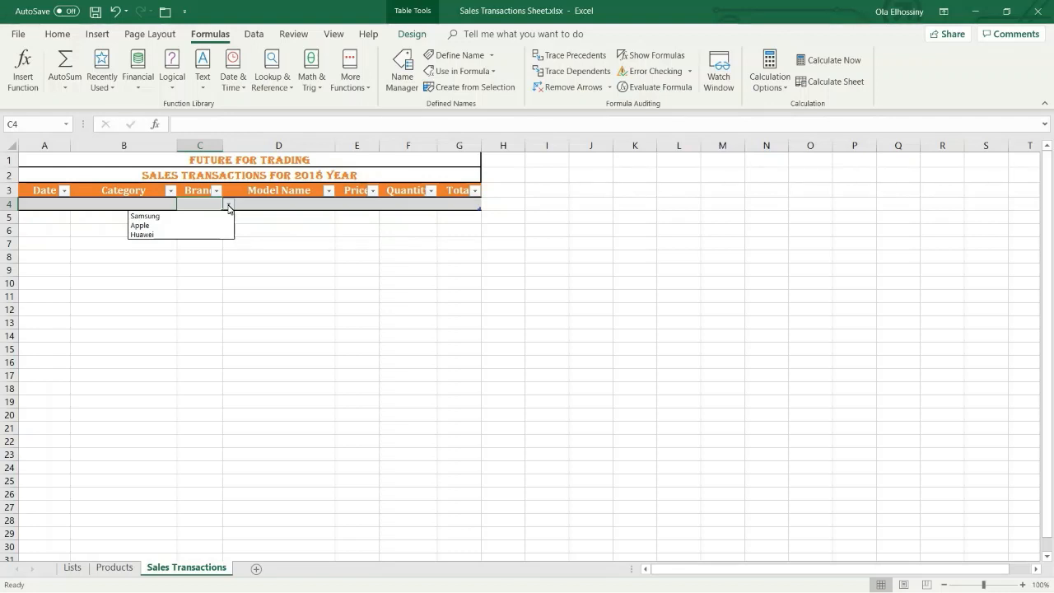
click(262, 209)
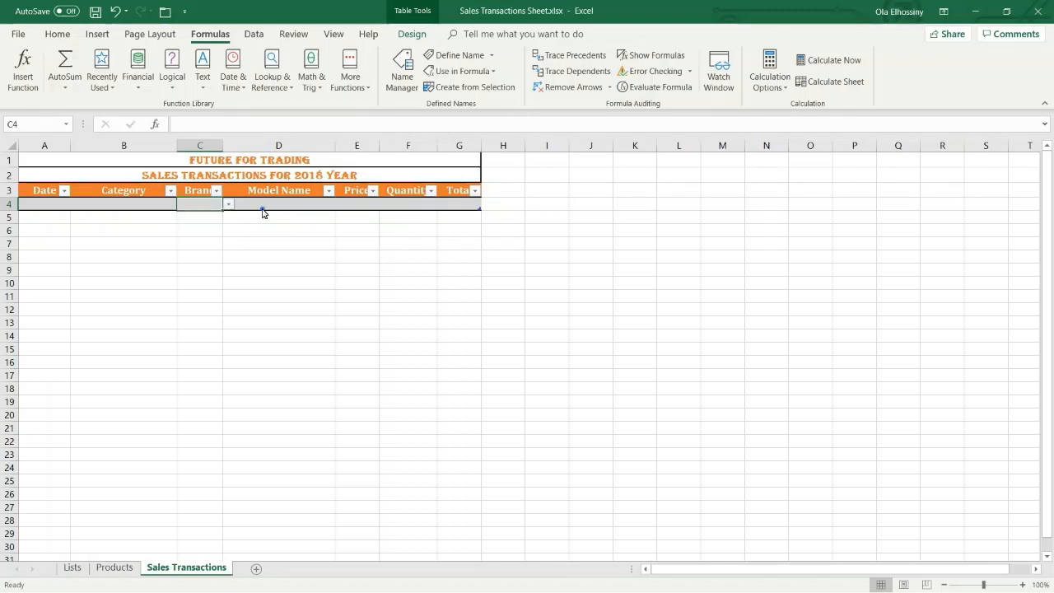
Add HTC below Huawei in the Brand table on the Lists sheet and check the brand drop-down in C4 of Sales Transactions.
click(73, 568)
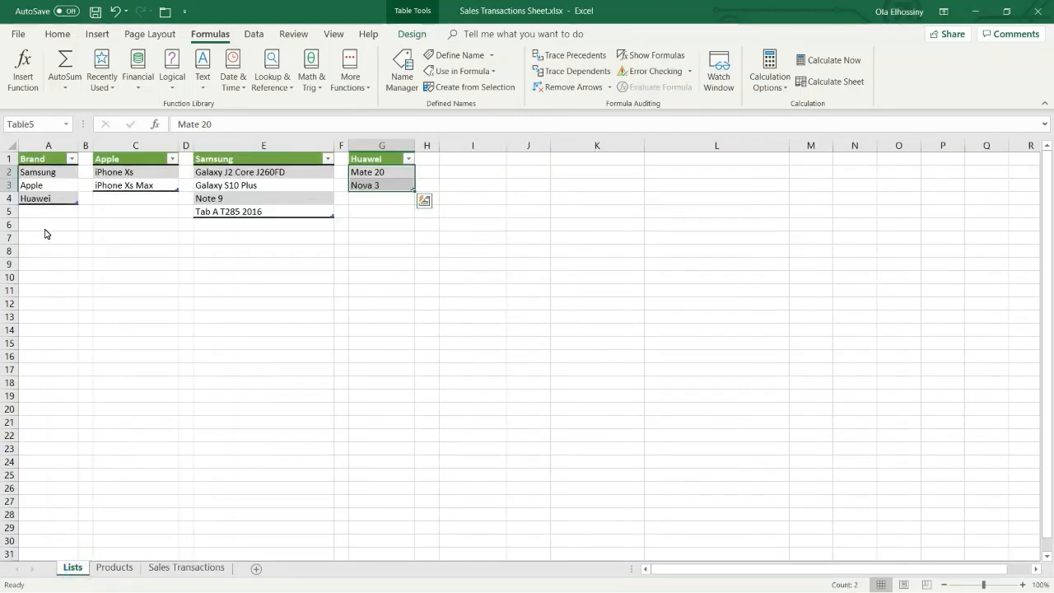
click(49, 205)
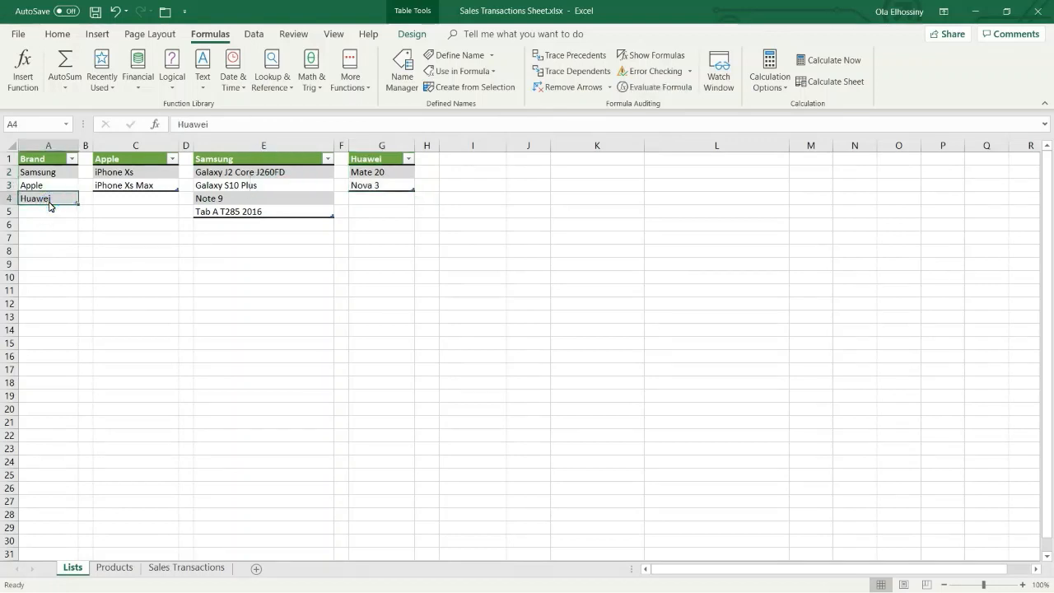
key(Down)
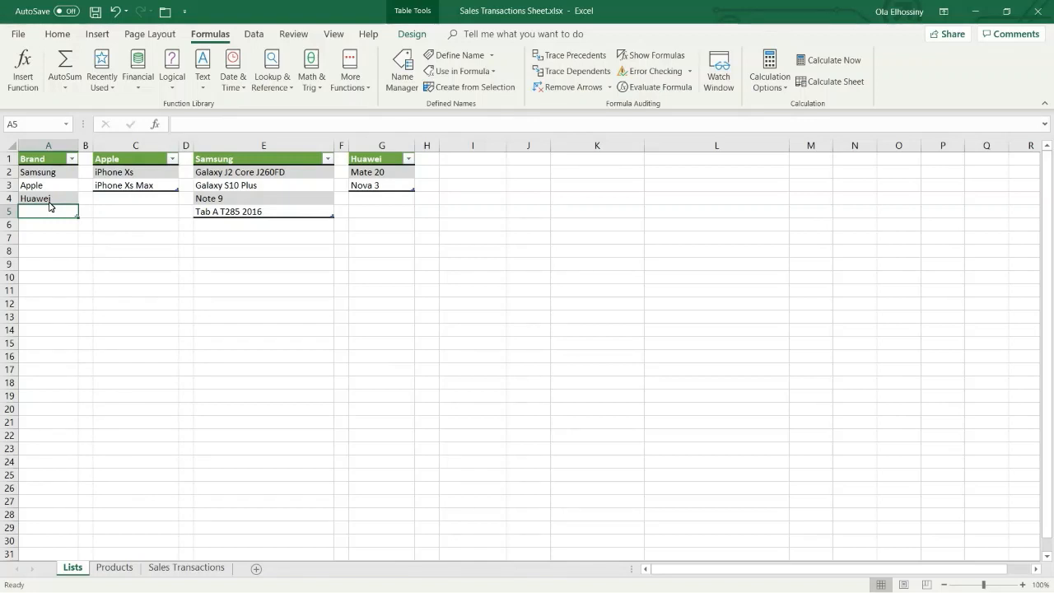
text(HTC)
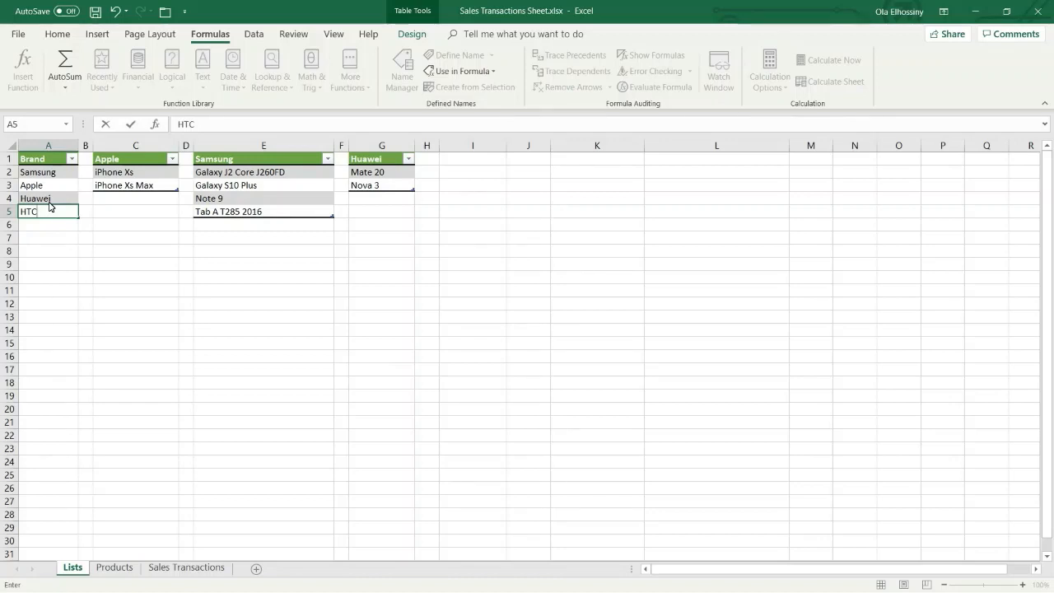
key(ctrl+Return)
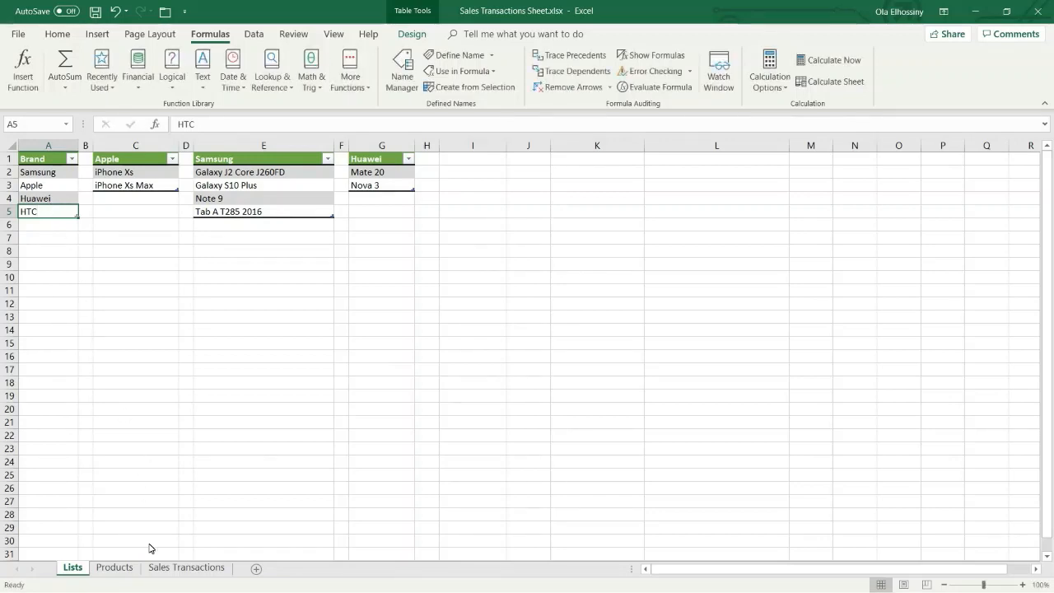
click(168, 568)
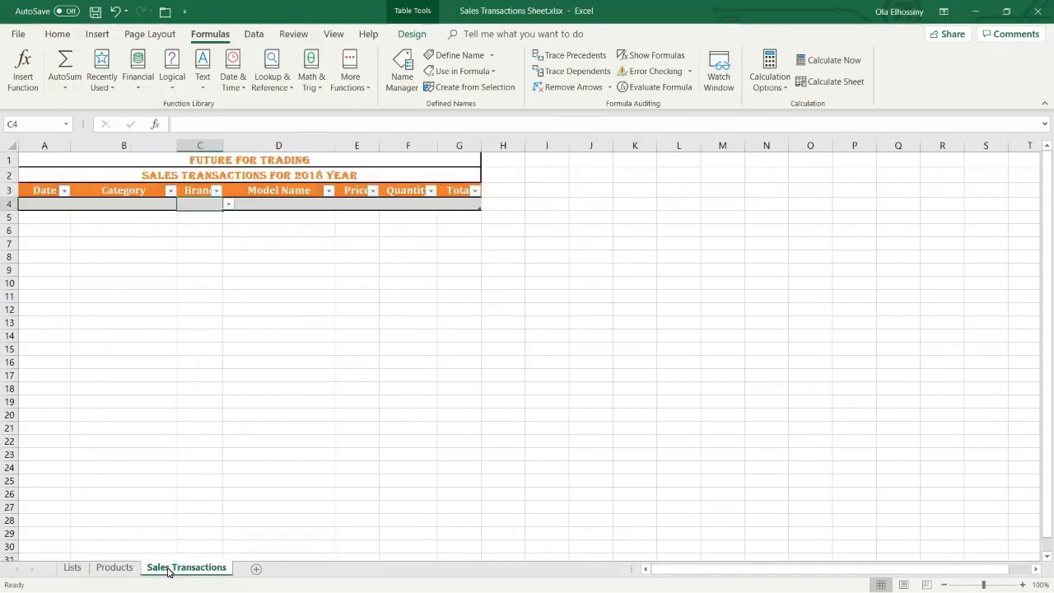
click(227, 206)
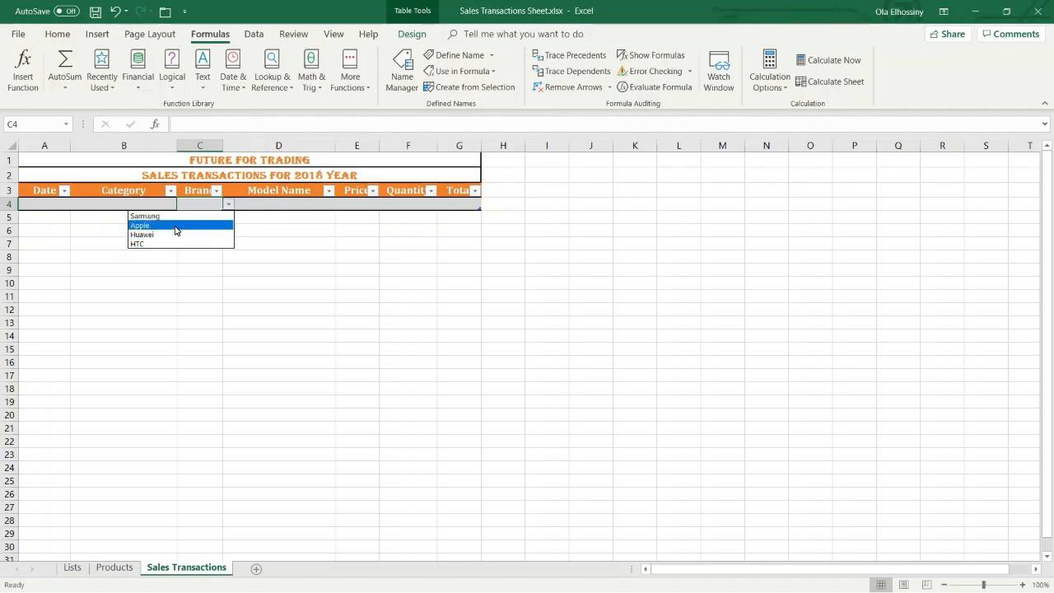
click(283, 205)
Set the data validation criteria of Model Name cell D4 to allow a list.
click(283, 205)
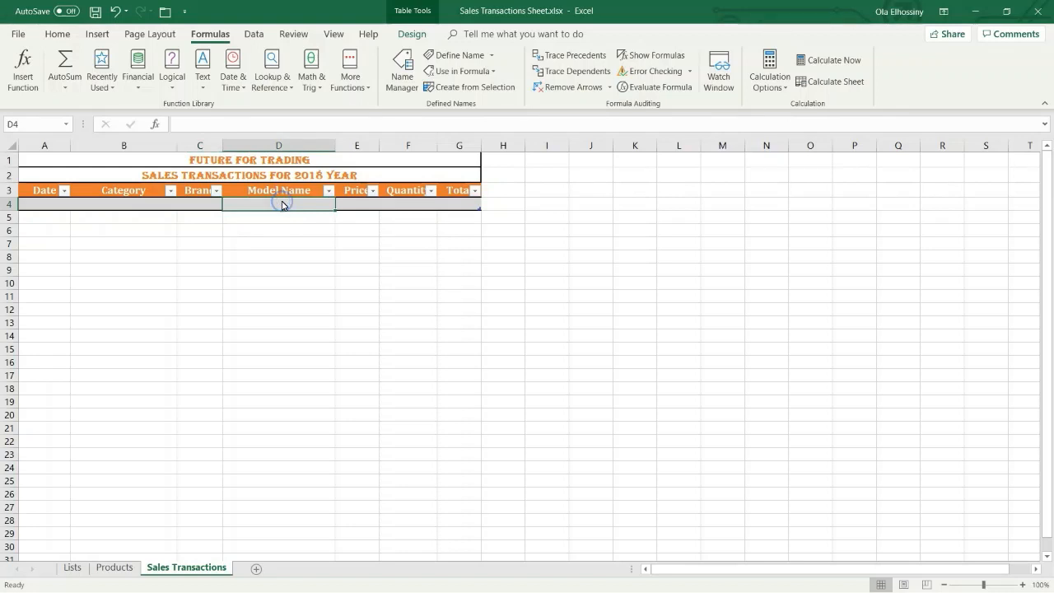
click(255, 33)
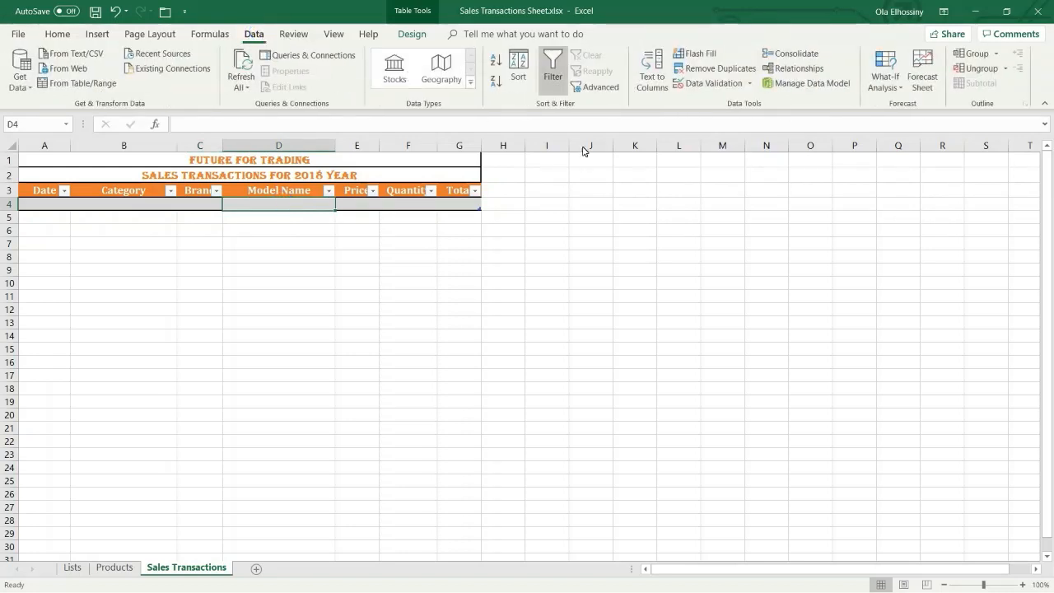
click(708, 85)
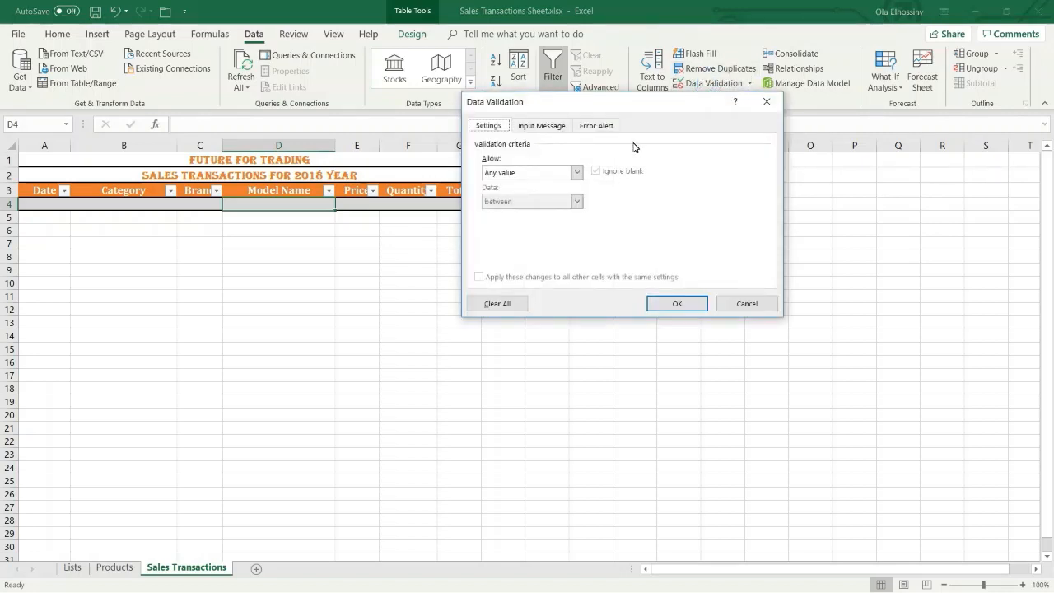
click(577, 172)
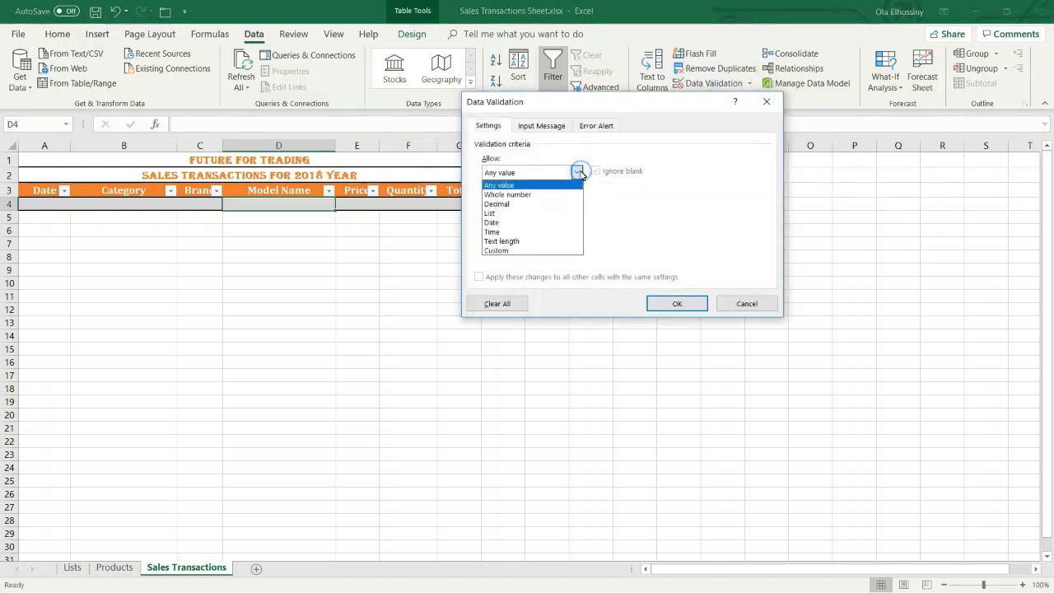
click(524, 215)
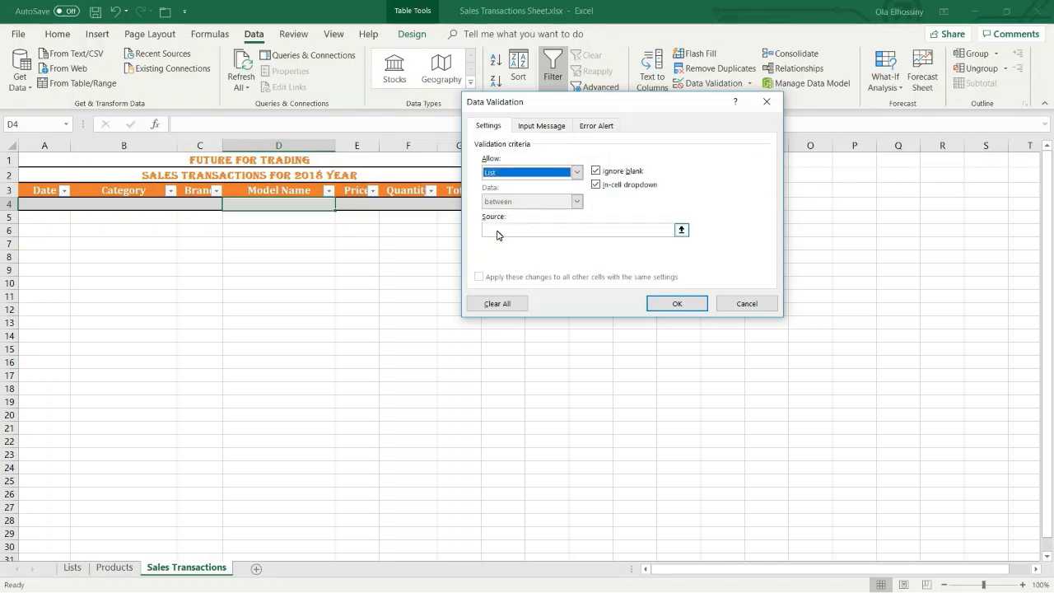
click(498, 232)
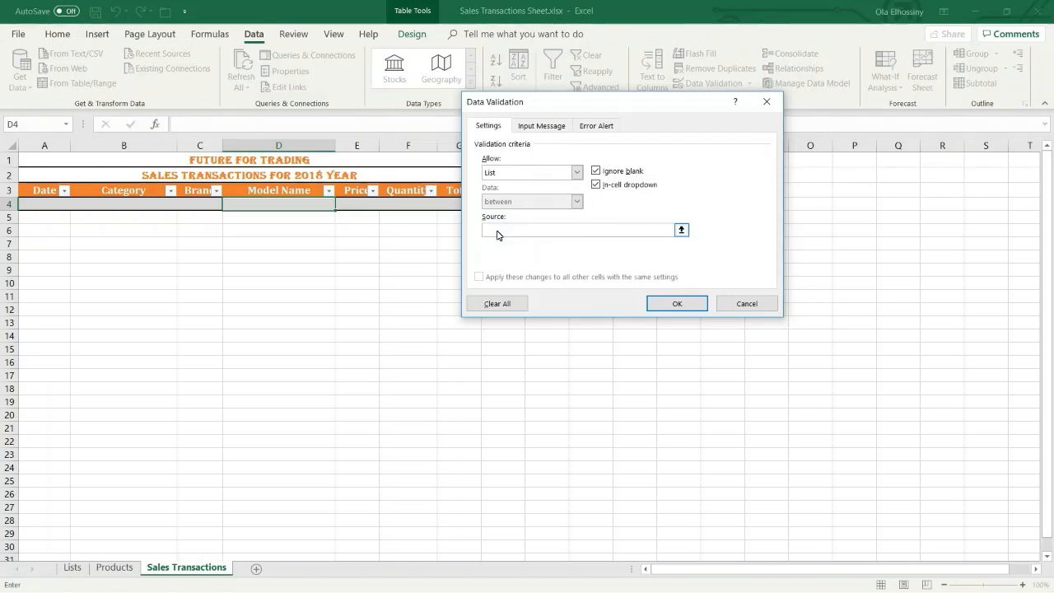
Begin the validation source with =if(d4="apple",AppleList using the defined name.
text(=i)
text(d4)
text(="apple")
text(,)
key(BackSpace)
click(207, 35)
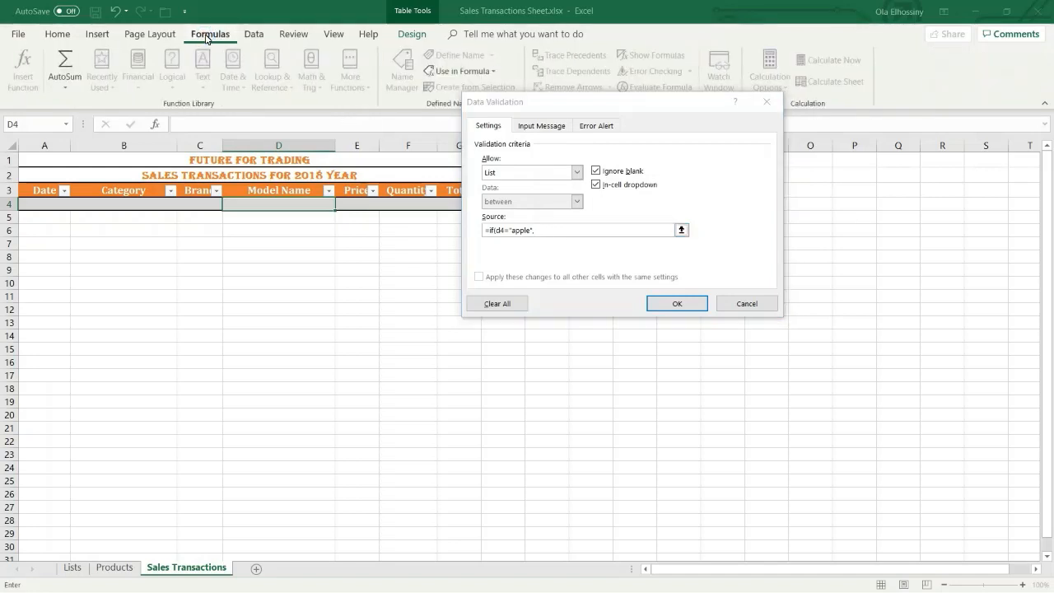
click(437, 72)
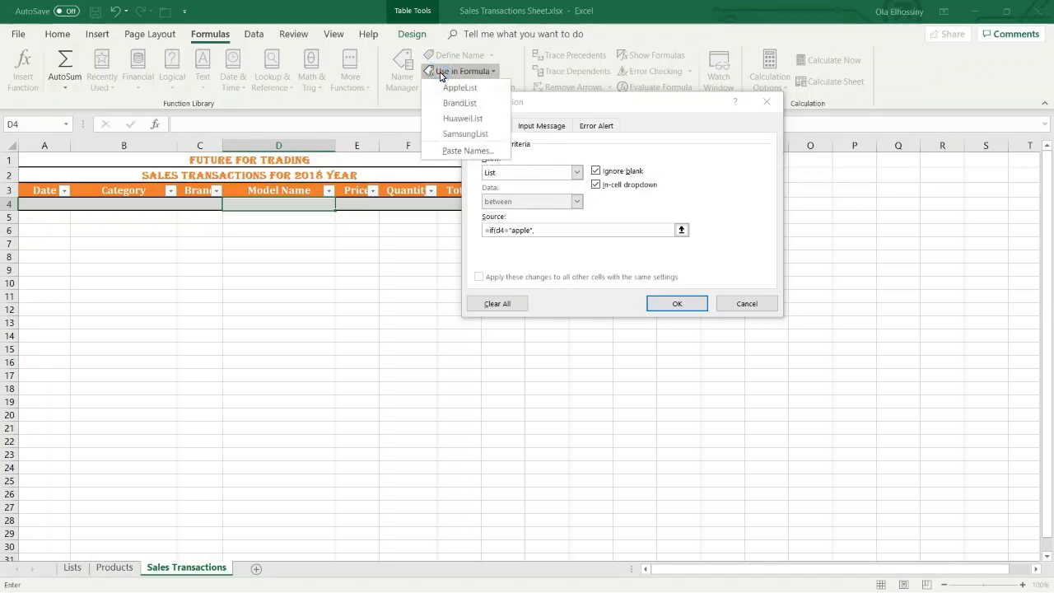
click(447, 88)
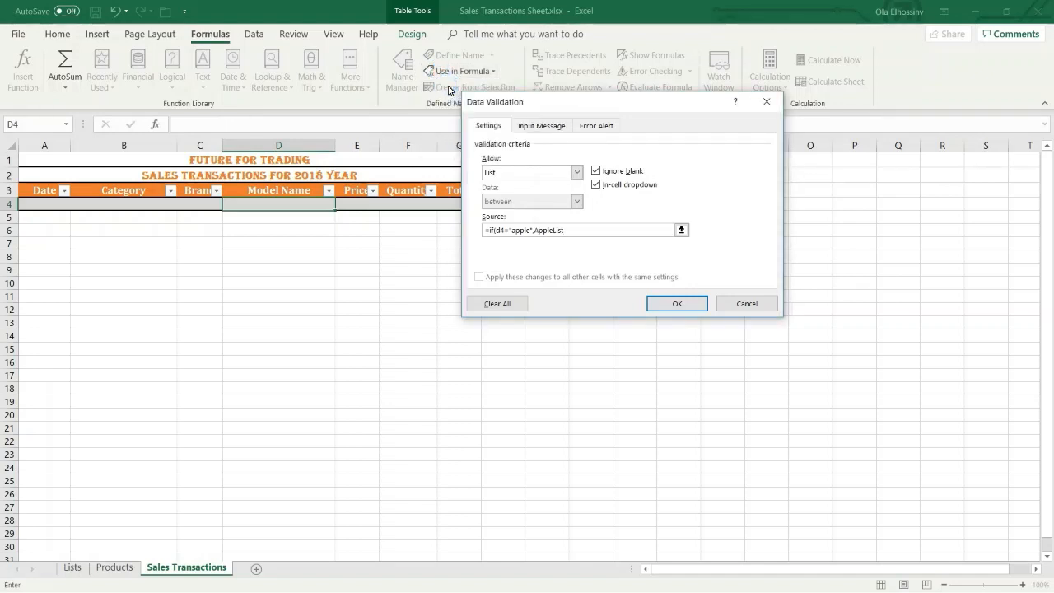
Extend the source formula with the nested condition ,if(d4="Samsung",SamsungList.
click(574, 237)
text(,)
text(if()
text(d4="Samsung",)
click(466, 73)
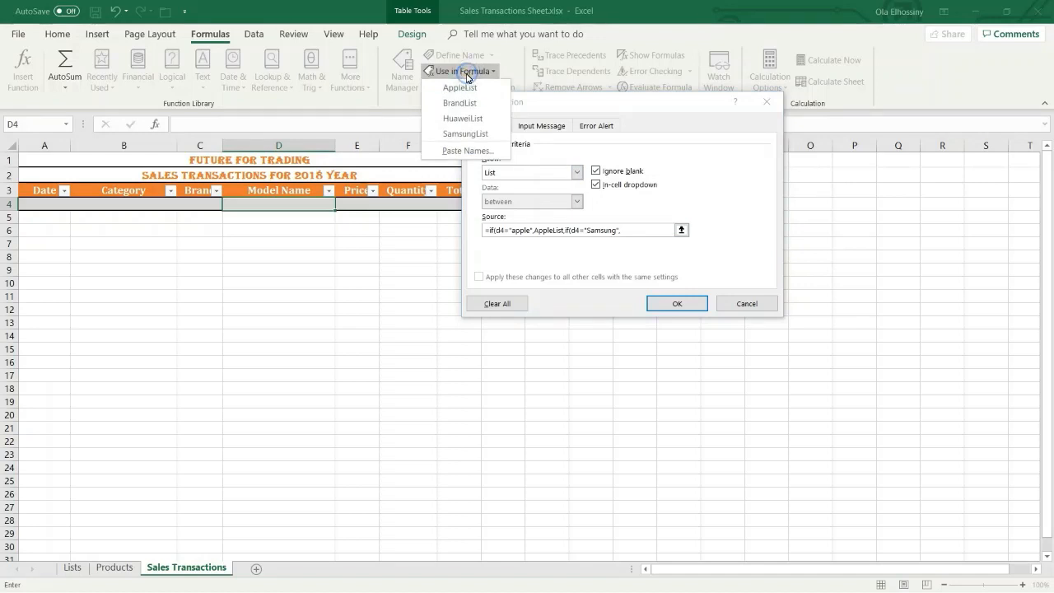
click(466, 134)
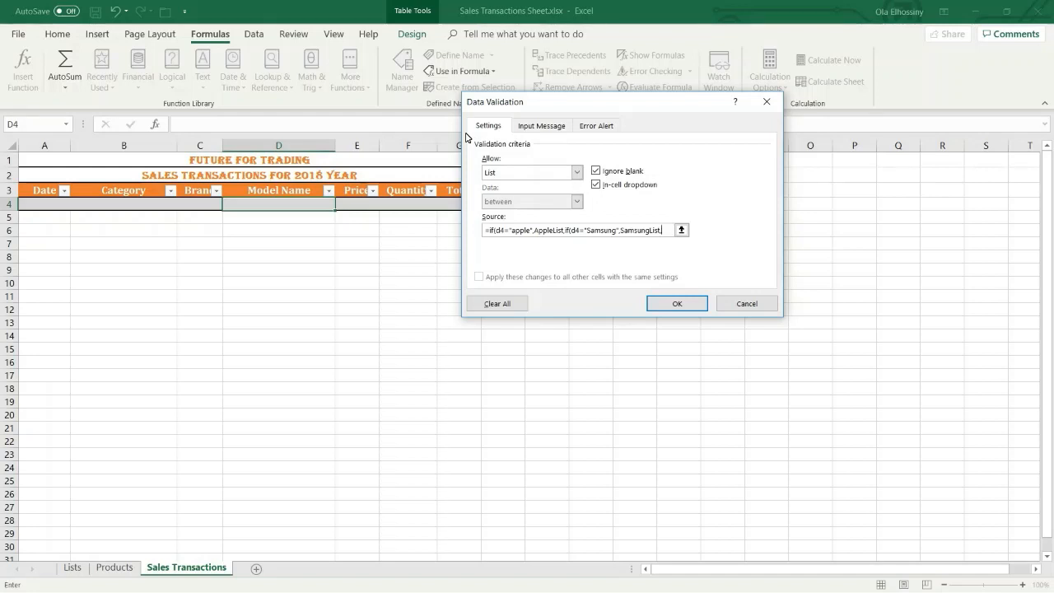
Complete the source formula with ,HuaweiList)) as the fallback and apply the validation to D4.
text(,)
click(459, 72)
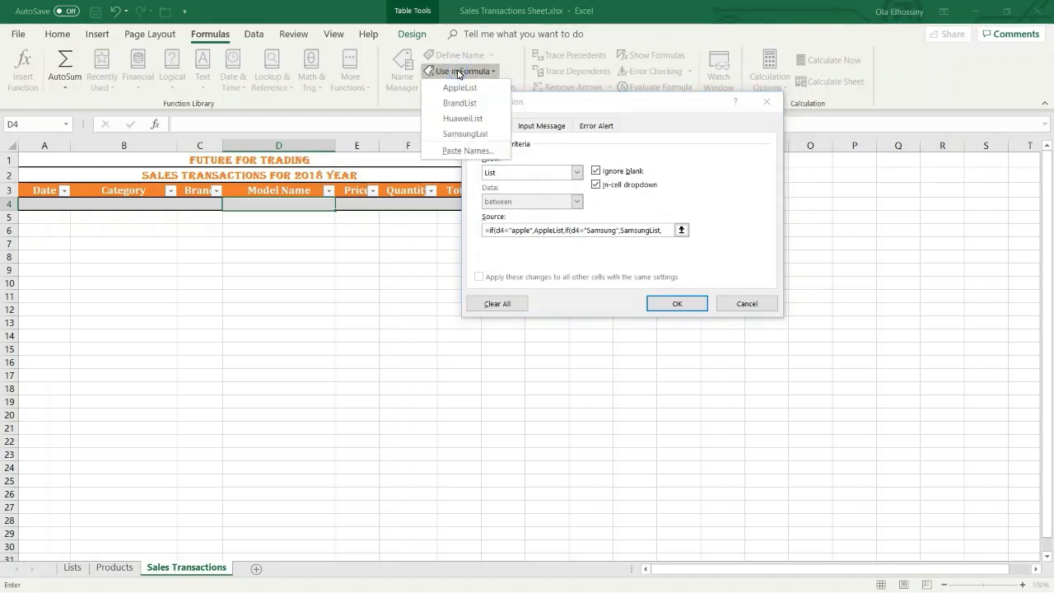
click(461, 121)
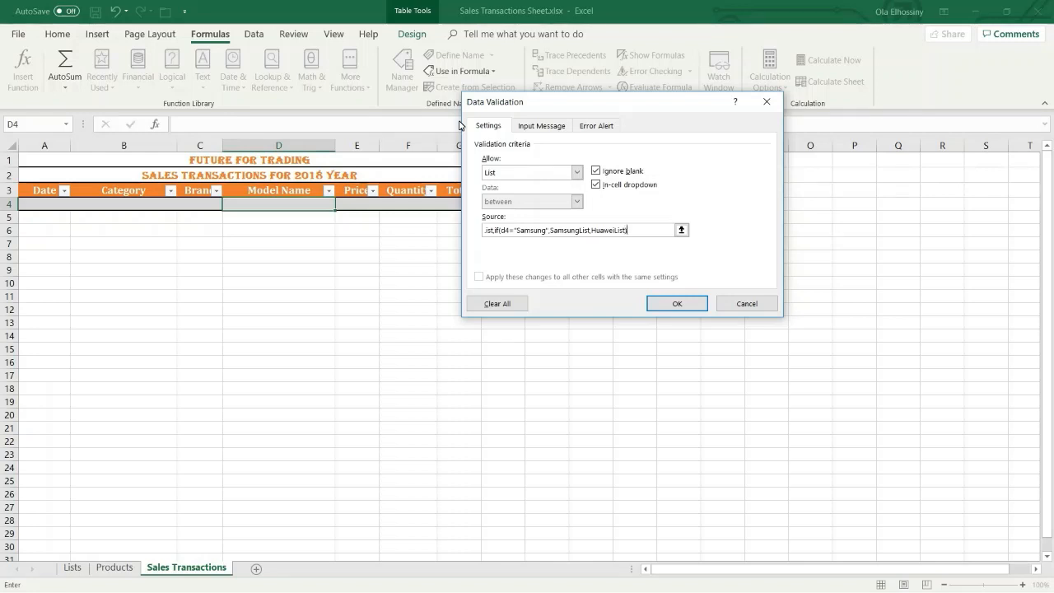
text()))
click(675, 304)
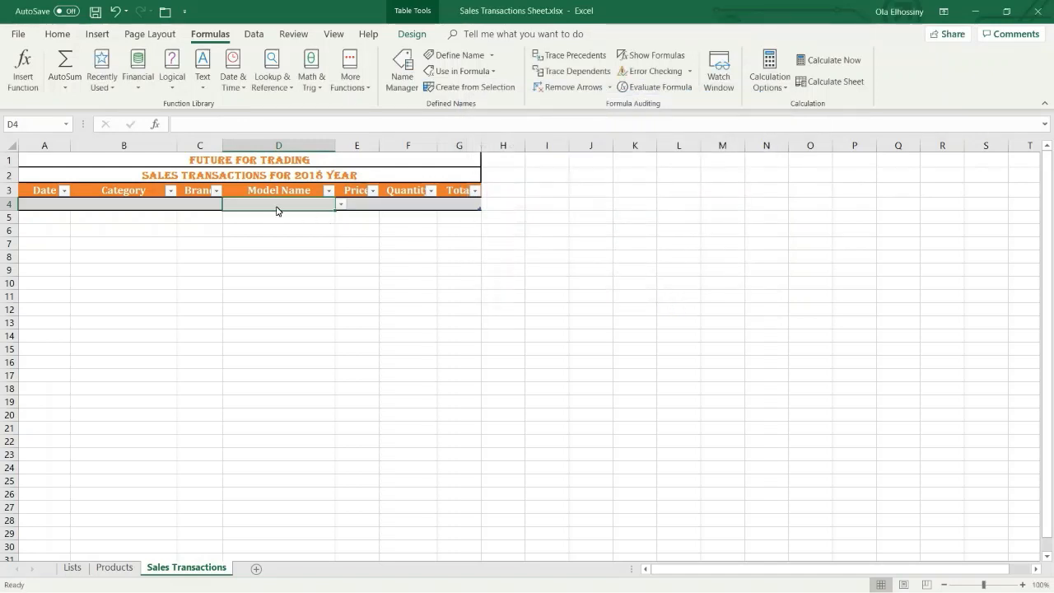
Choose Apple from the brand drop-down in cell C4.
click(206, 206)
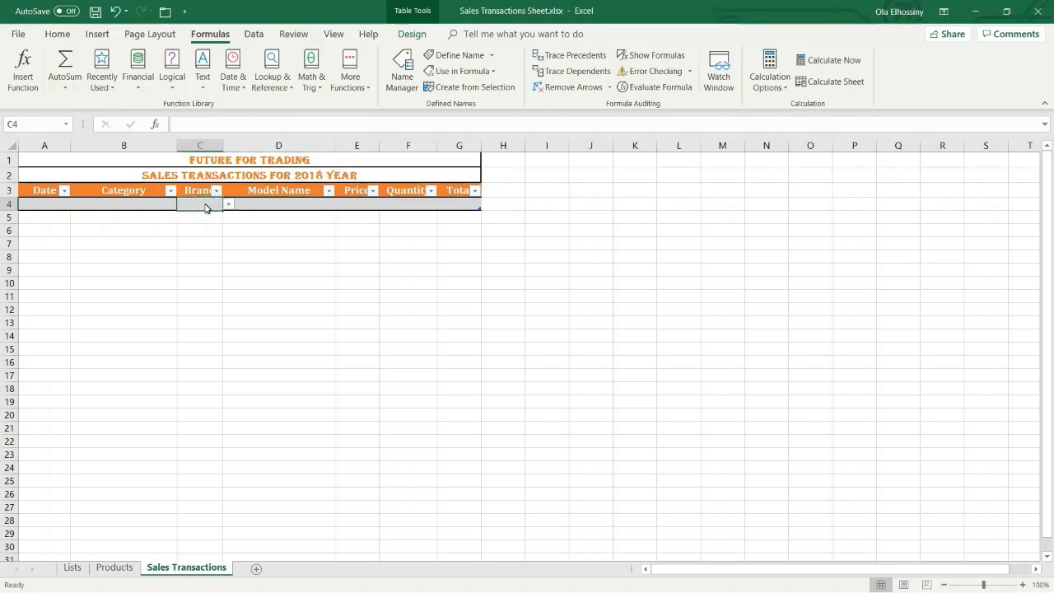
click(228, 204)
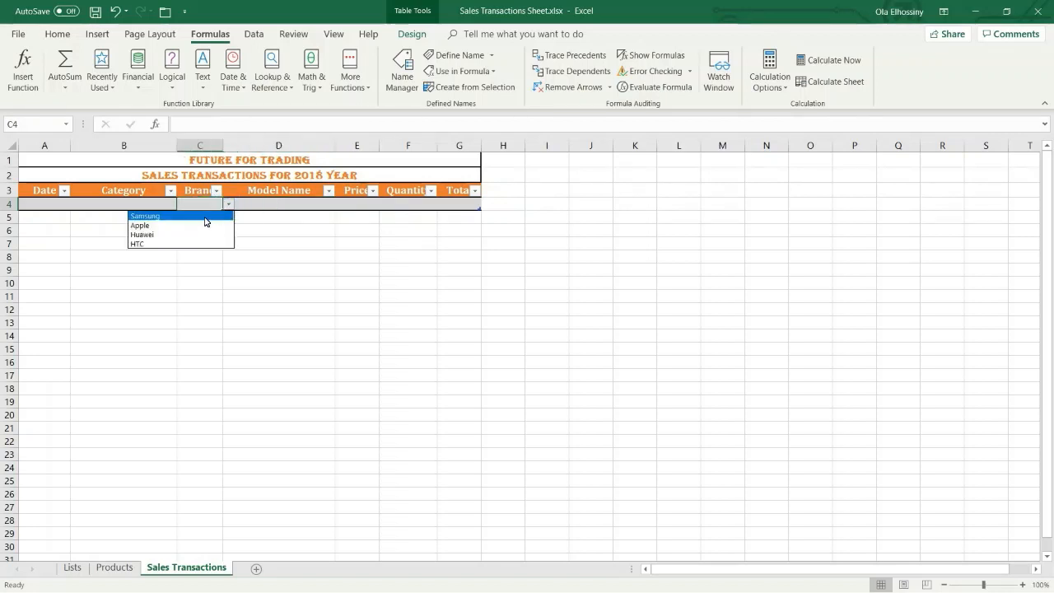
click(197, 226)
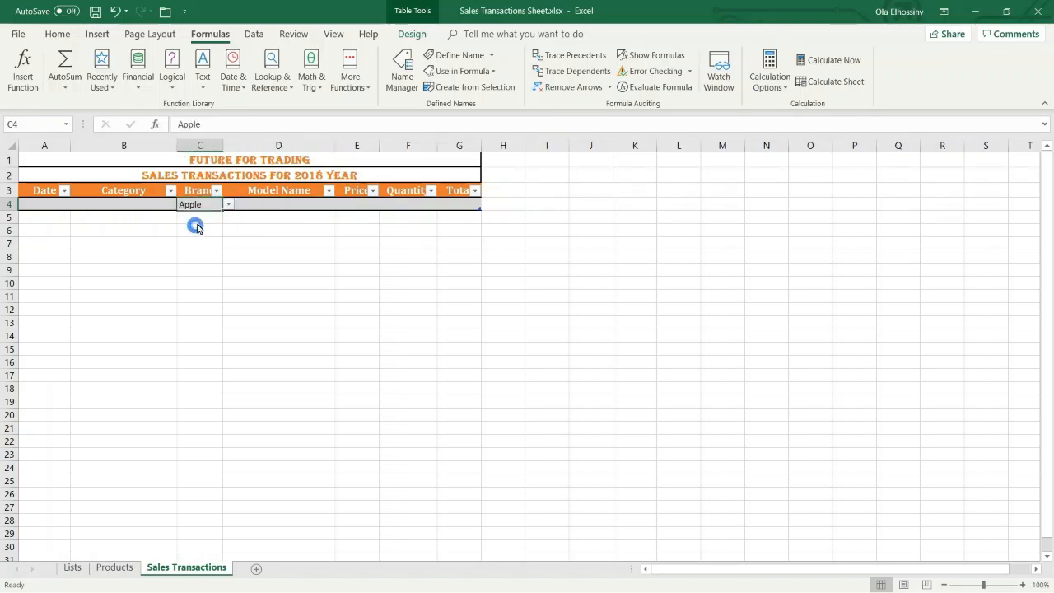
Check which model names the drop-down in D4 offers for the Apple brand.
click(263, 206)
click(341, 205)
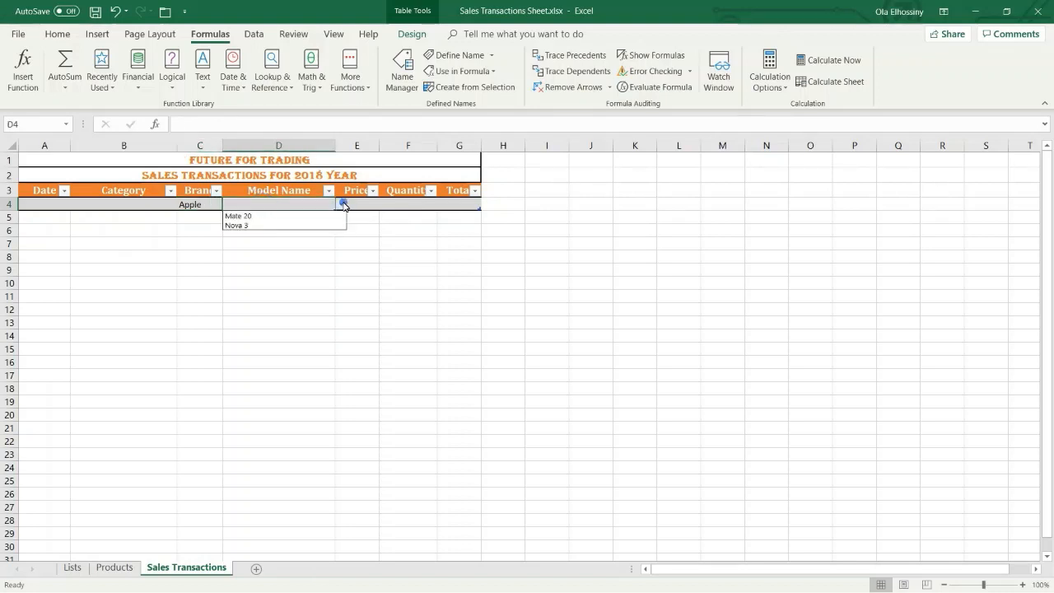
click(284, 207)
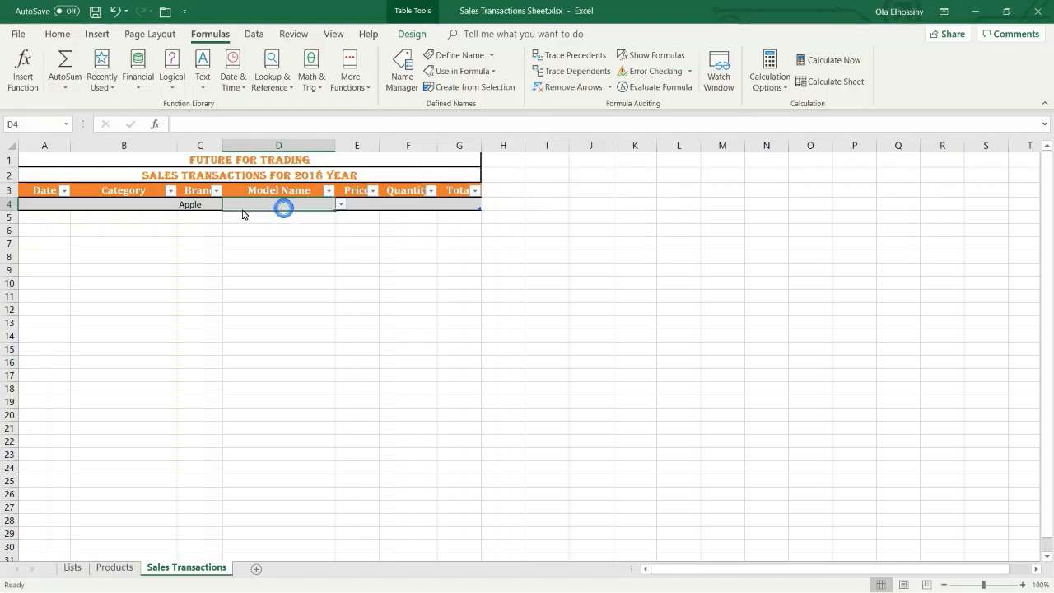
Switch the brand in C4 to Samsung and check the model names offered in D4.
click(197, 206)
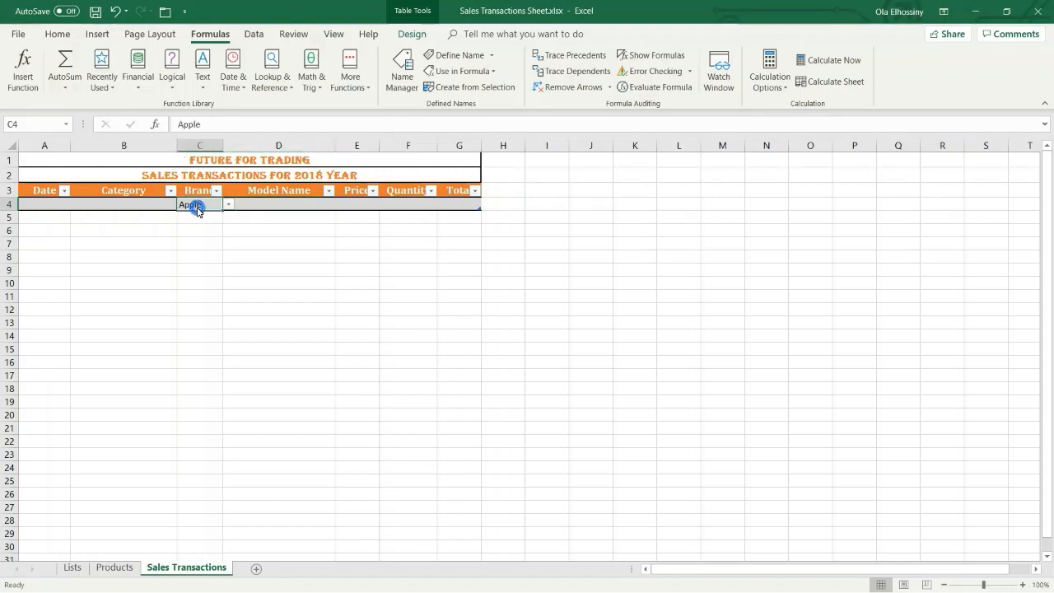
click(228, 204)
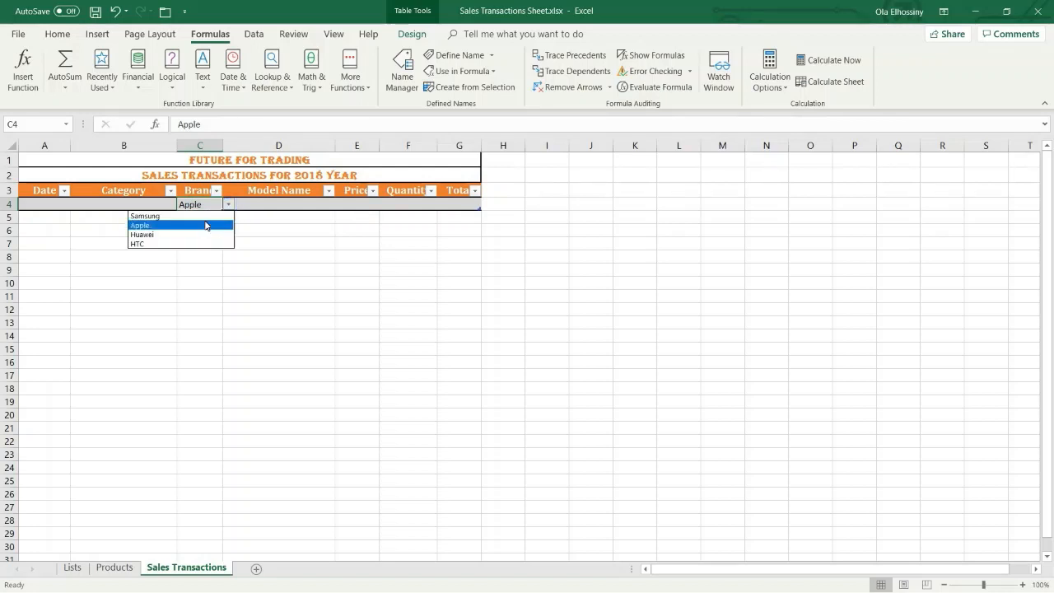
click(205, 216)
click(249, 206)
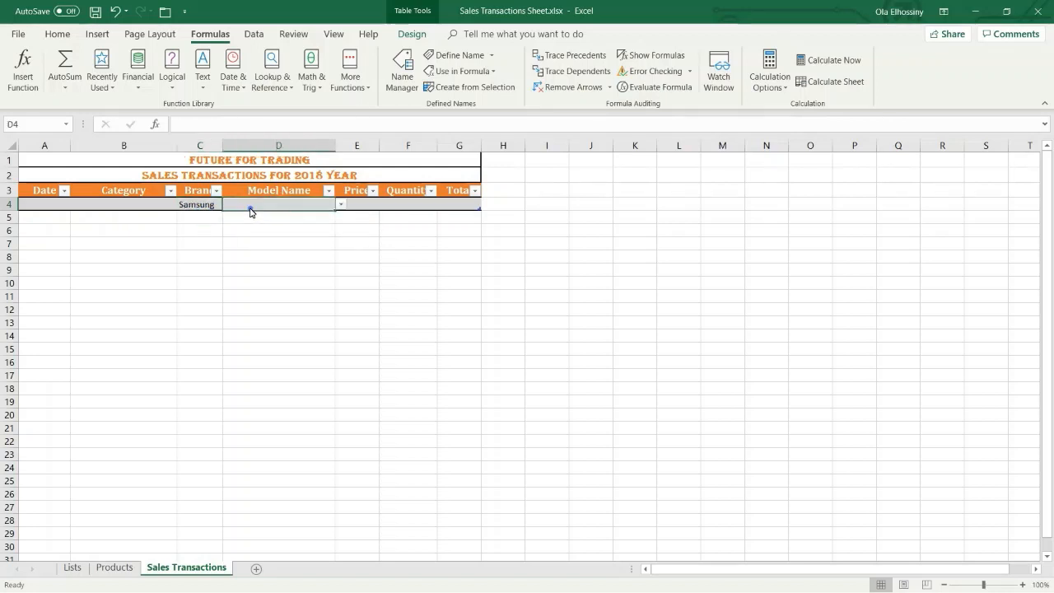
click(345, 205)
click(345, 205)
Reopen the data validation of D4 and change the first condition of the source formula to test C4="apple".
click(209, 207)
key(alt+a)
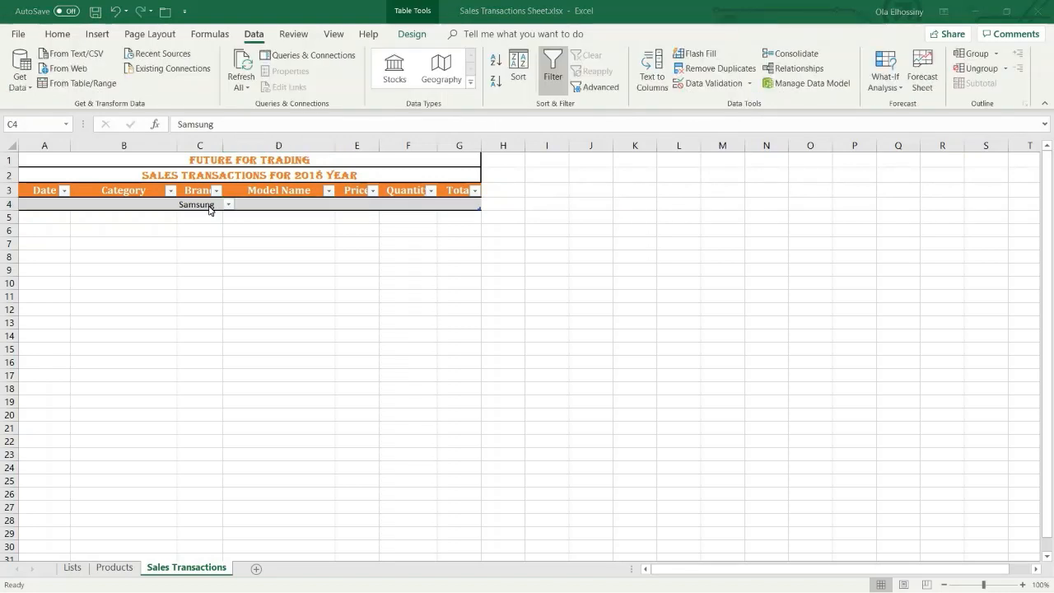
click(307, 209)
click(307, 209)
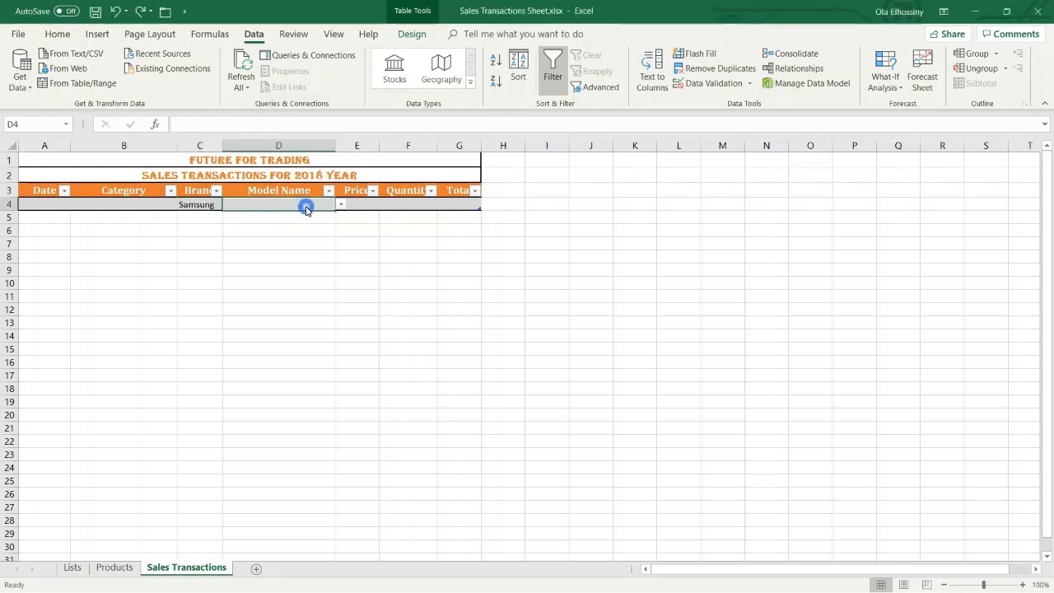
click(713, 83)
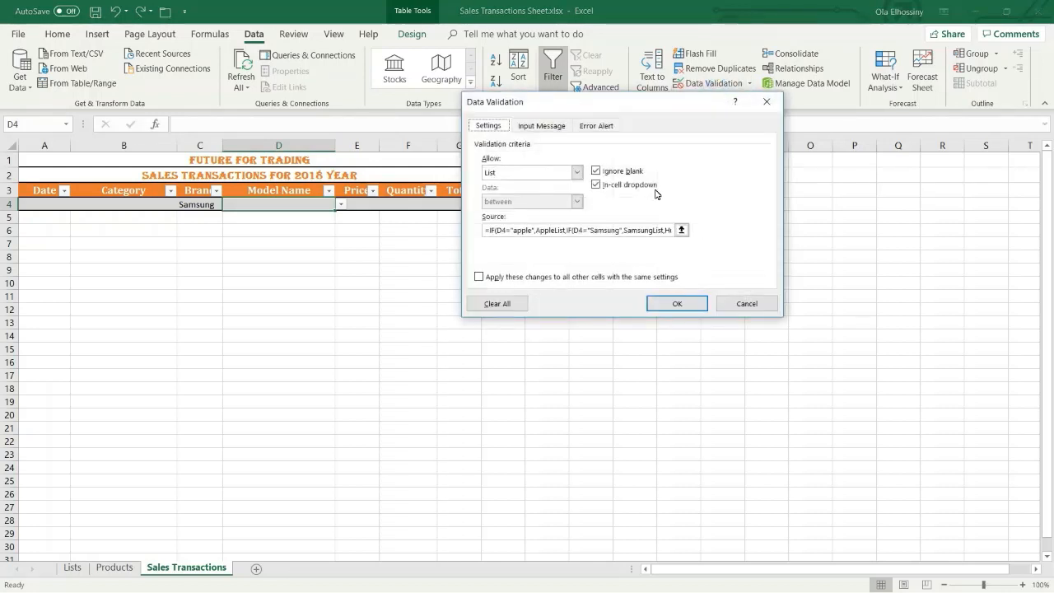
click(501, 233)
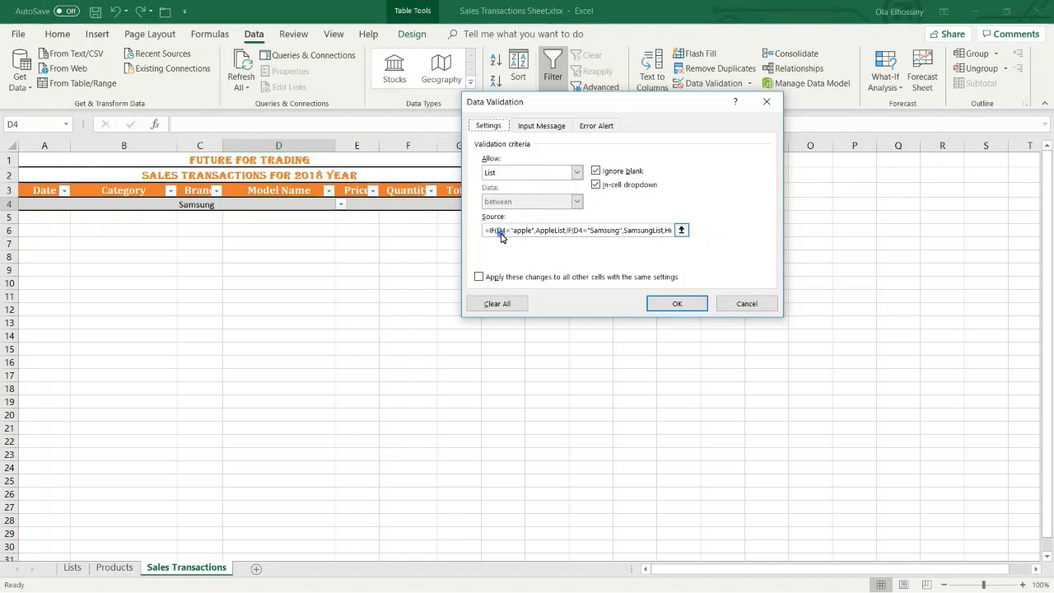
key(ctrl+Page_Up)
key(ctrl+Page_Up)
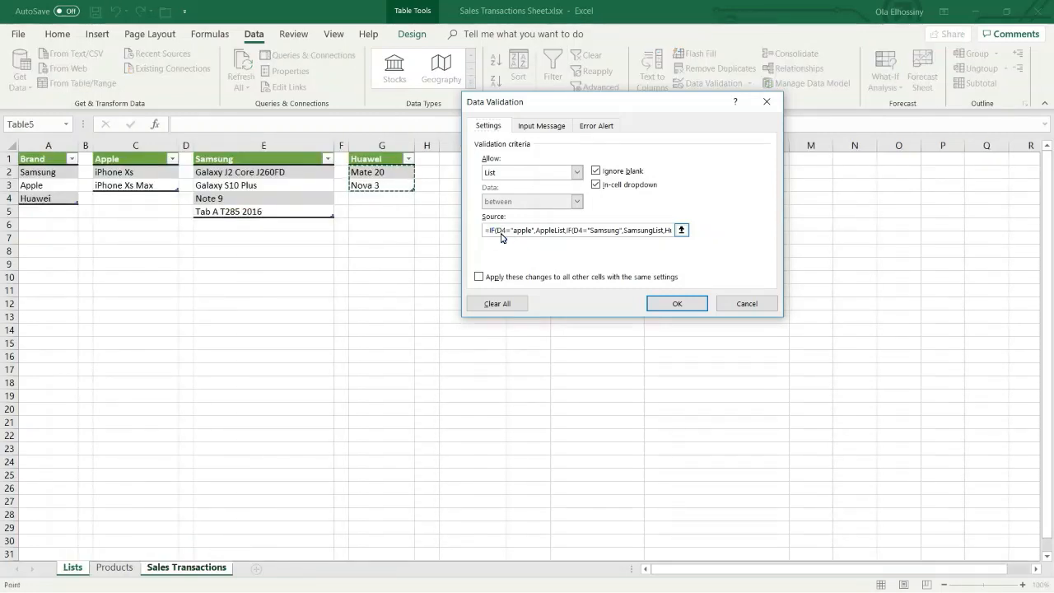
key(BackSpace)
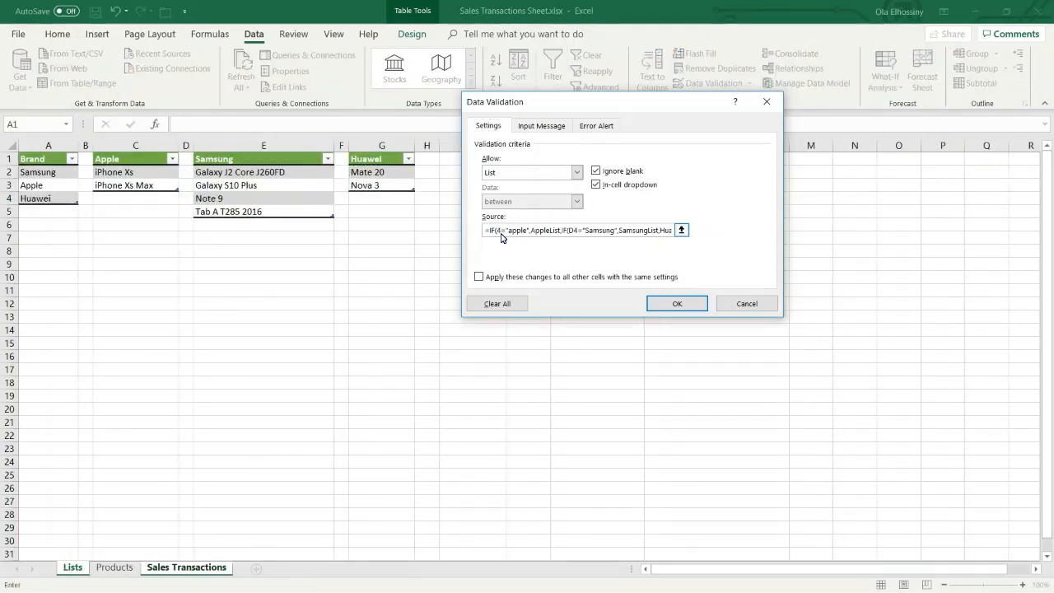
text(C)
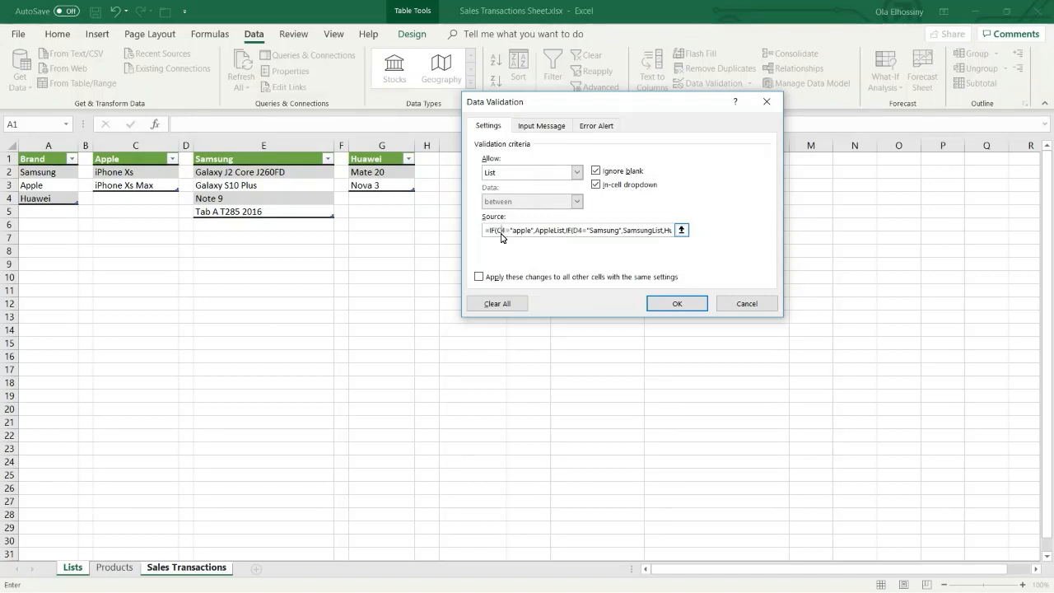
Change the nested condition of the source formula to test C4="Samsung" and apply the validation.
click(576, 234)
click(576, 233)
key(BackSpace)
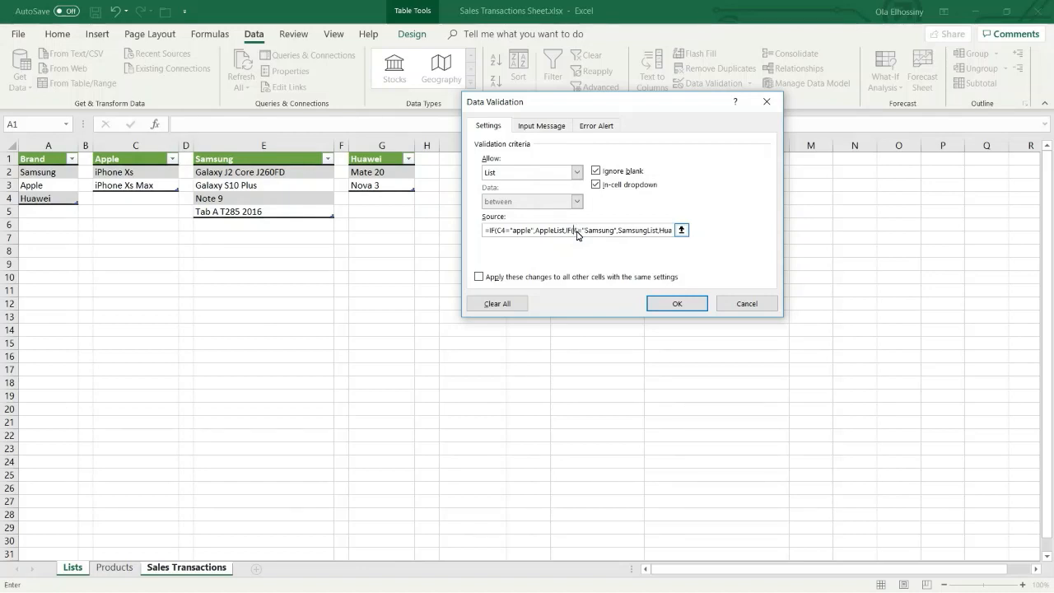
text(C)
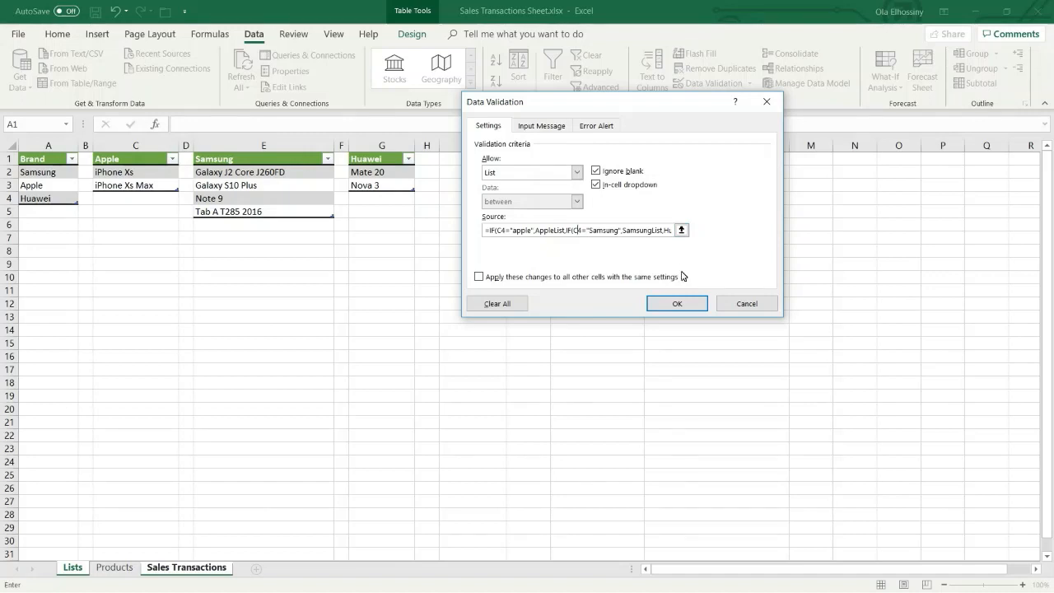
click(687, 305)
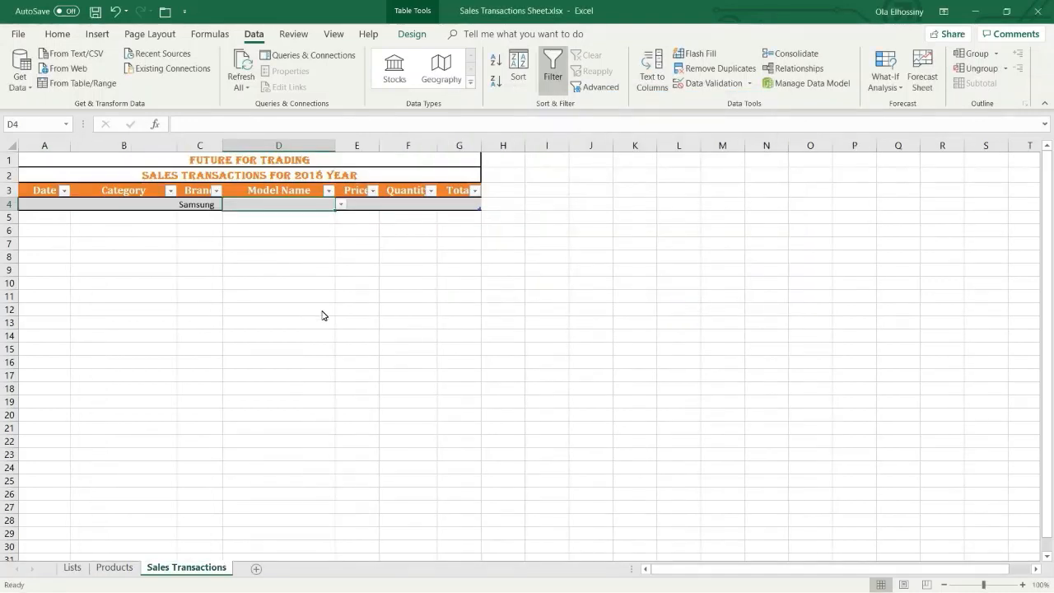
Set the brand in C4 to Apple and check the dependent model list in D4.
click(209, 206)
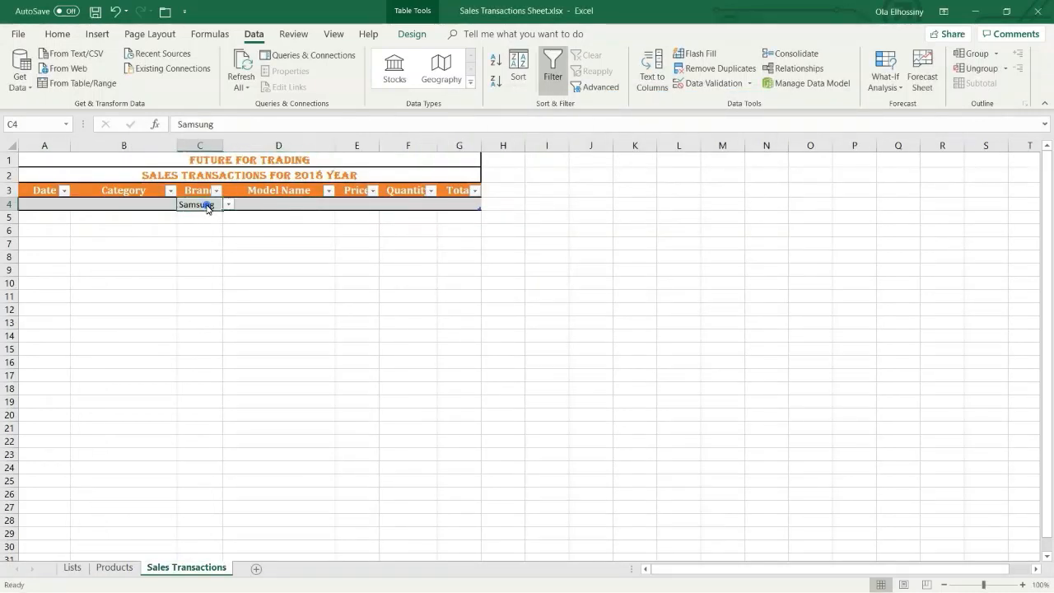
click(228, 204)
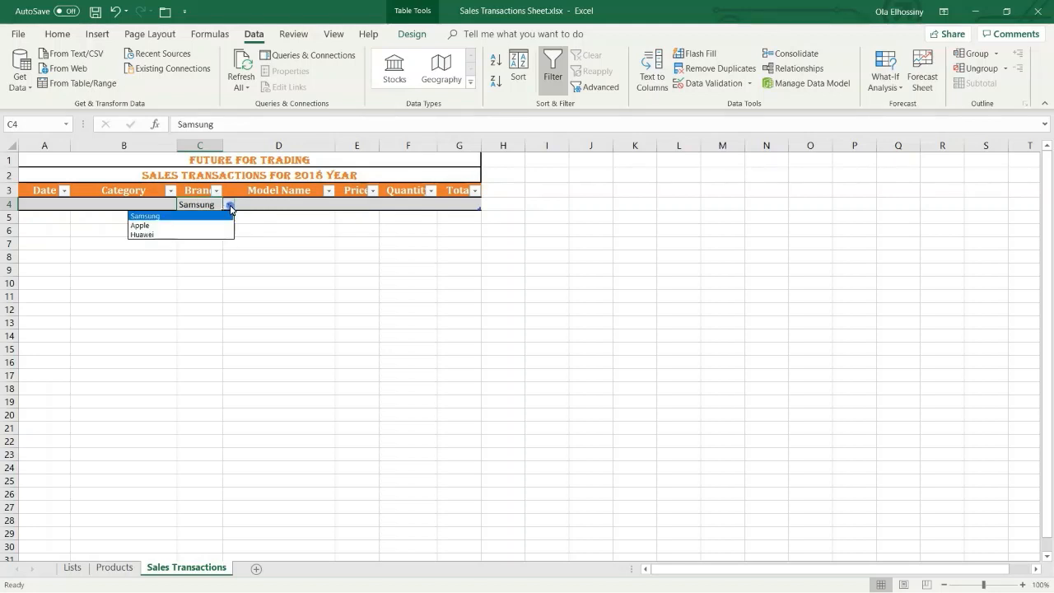
click(213, 225)
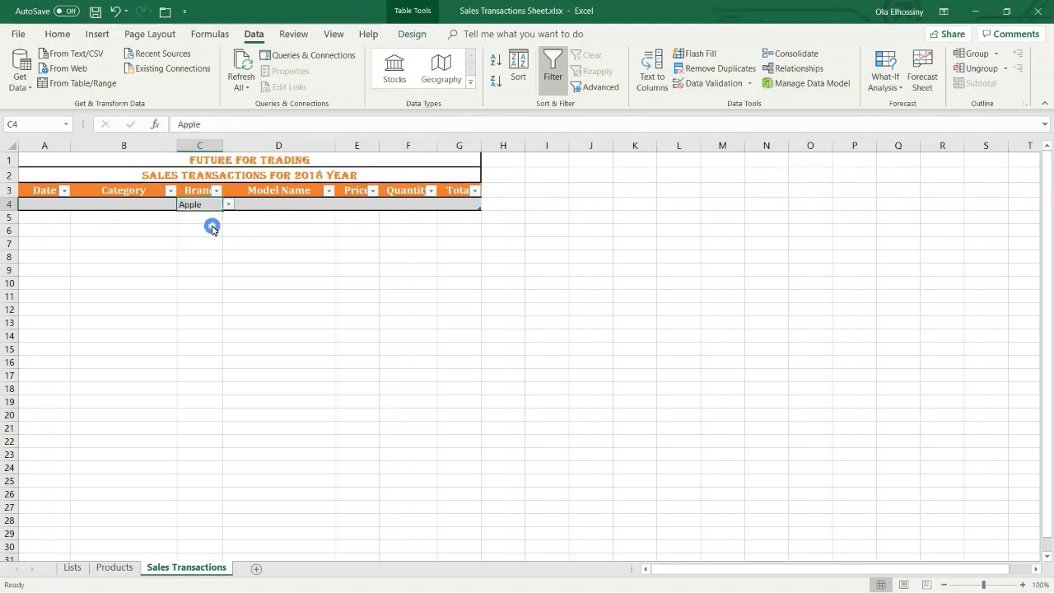
click(262, 211)
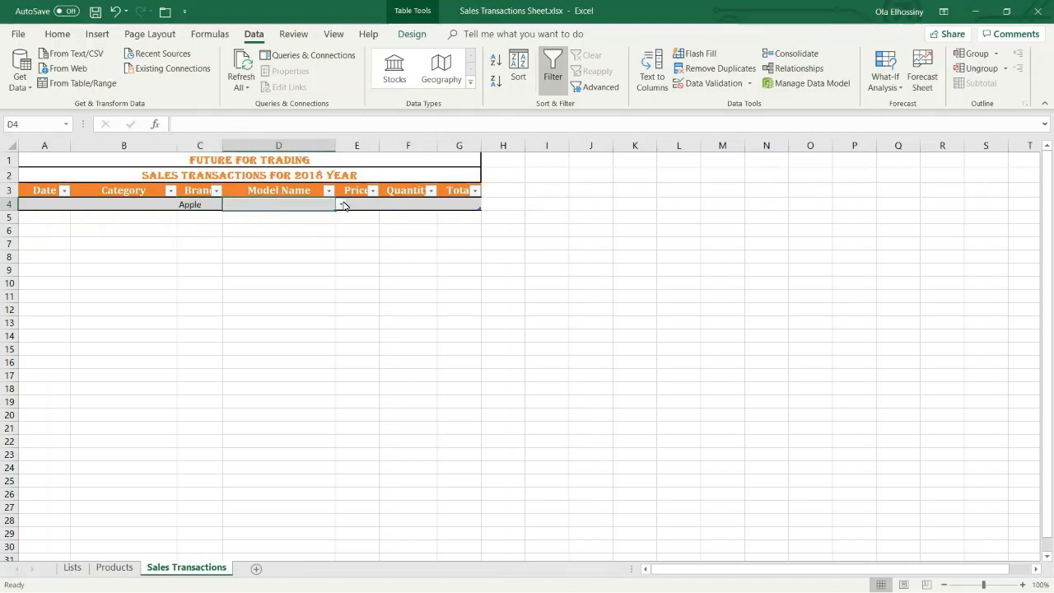
click(344, 204)
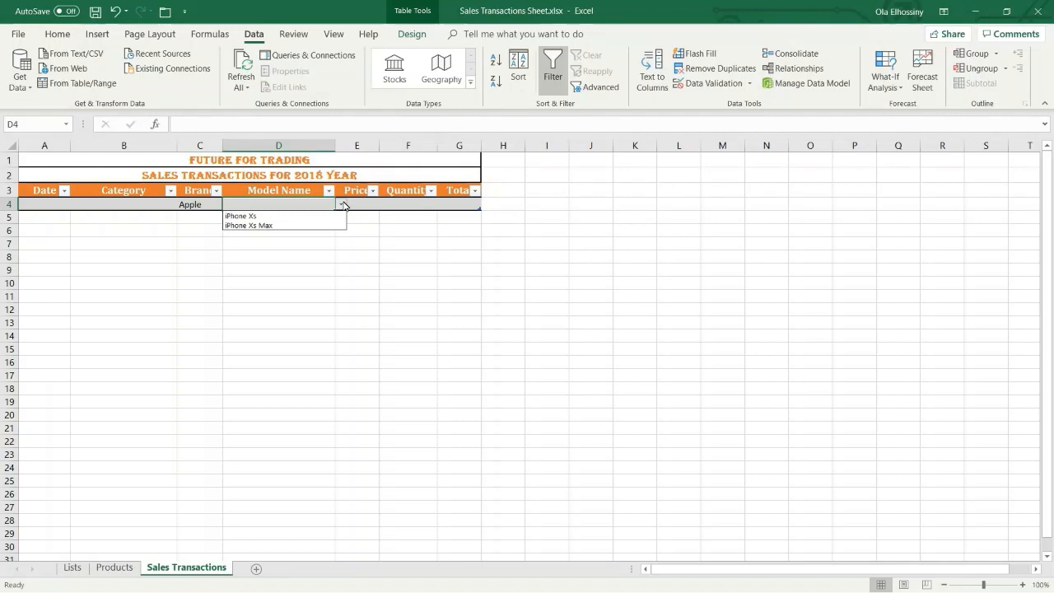
click(341, 209)
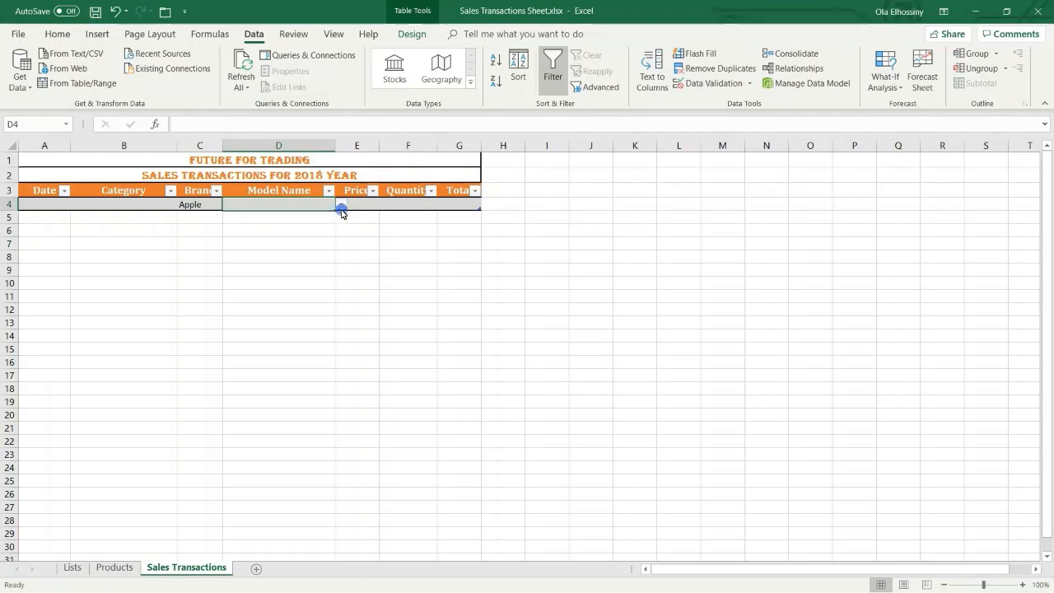
Set the brand in C4 to Samsung and choose Galaxy S10 Plus as the model in D4.
click(207, 204)
click(228, 206)
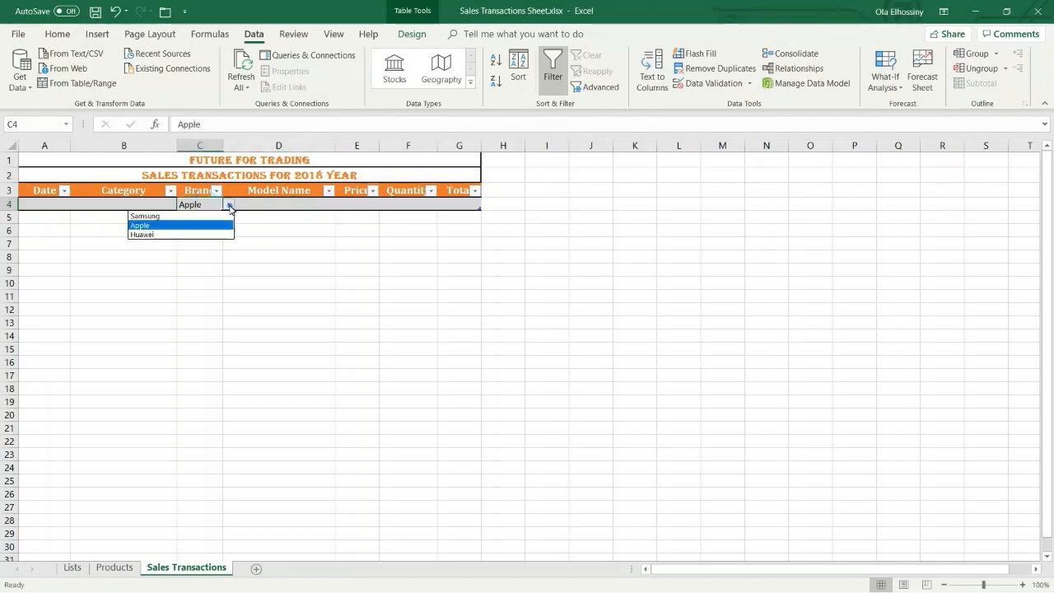
click(206, 217)
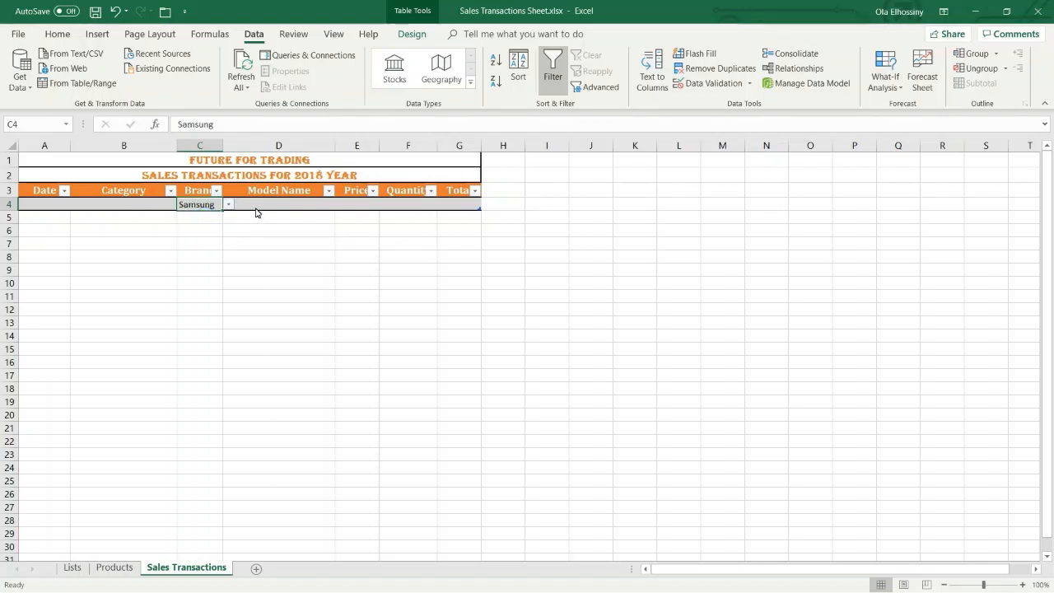
click(256, 211)
click(341, 205)
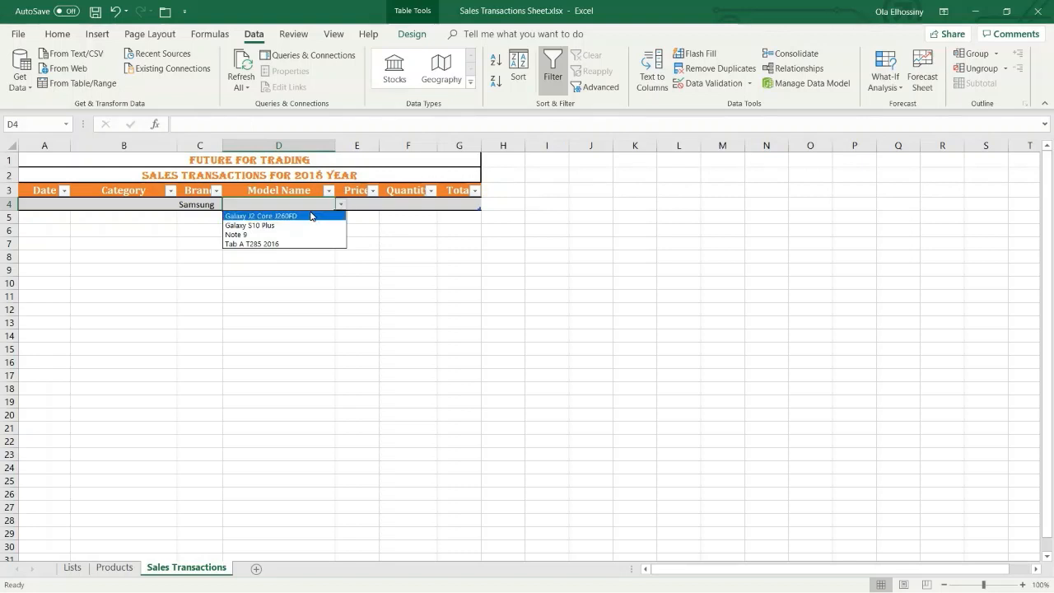
click(284, 225)
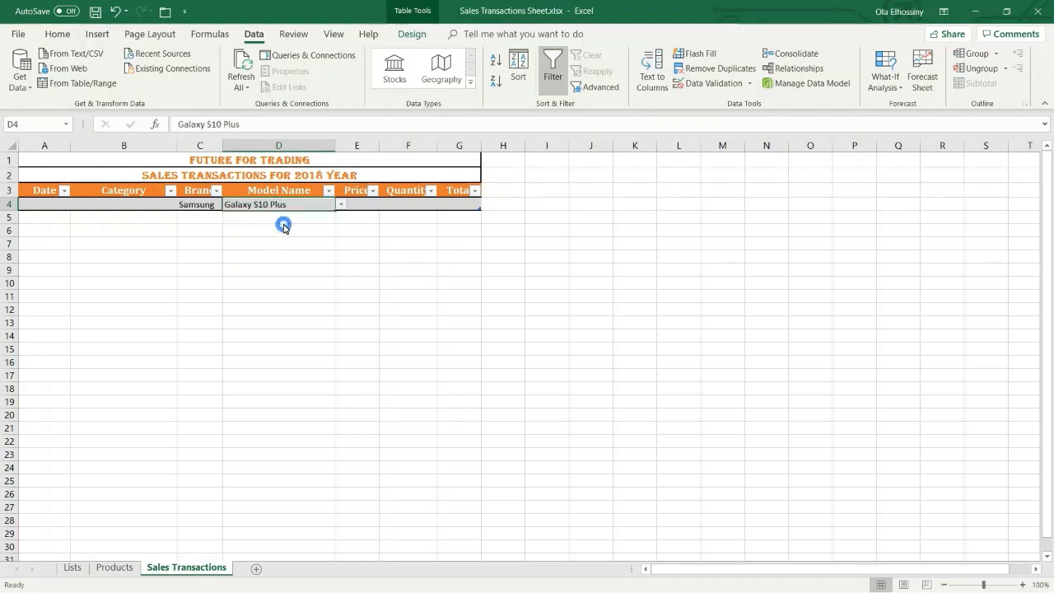
Choose Smart Phone from the category drop-down in cell B4.
click(157, 206)
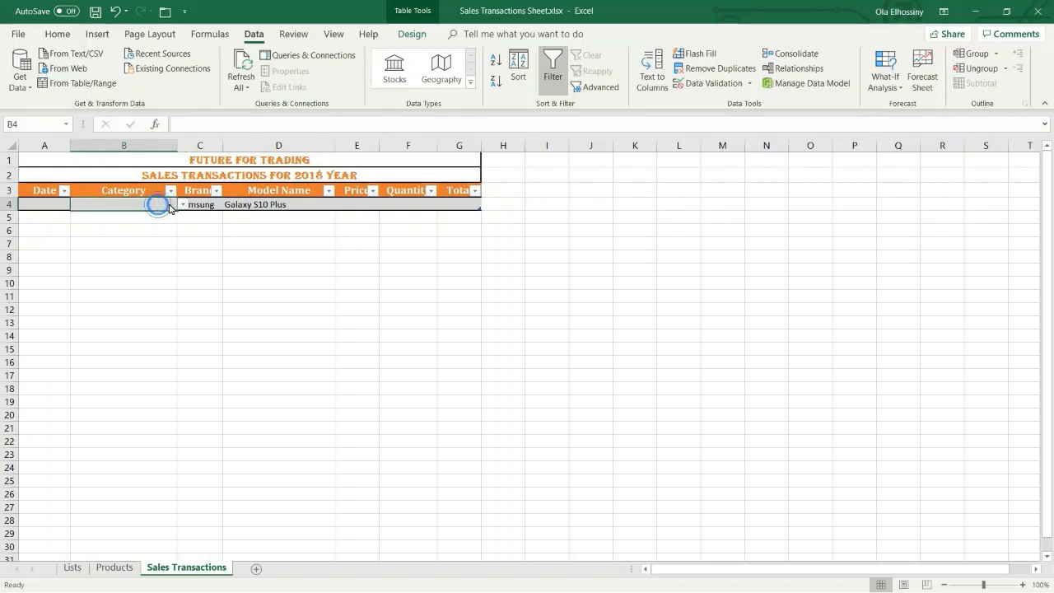
click(183, 204)
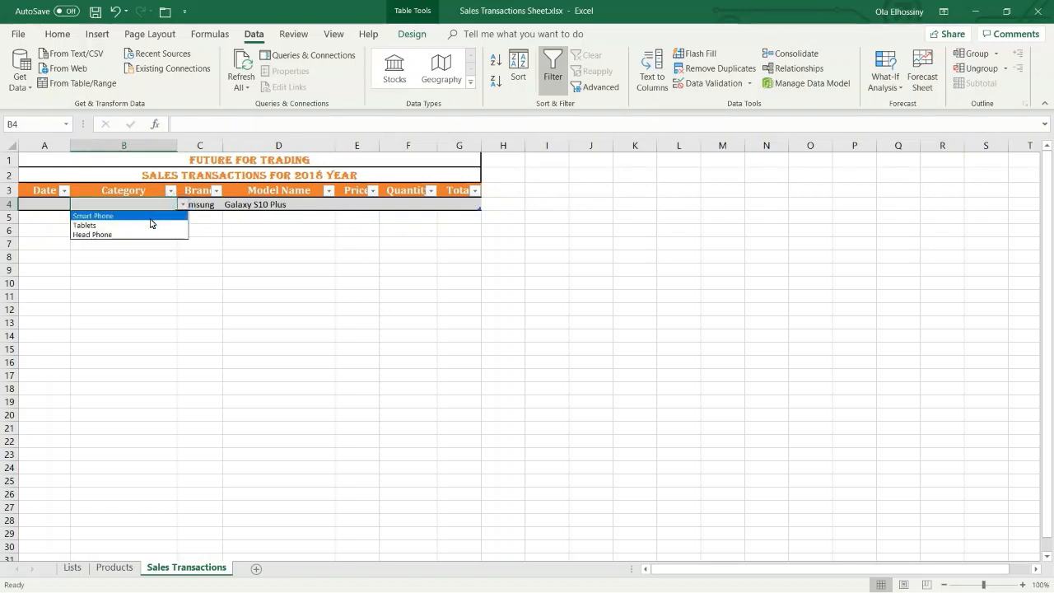
click(148, 215)
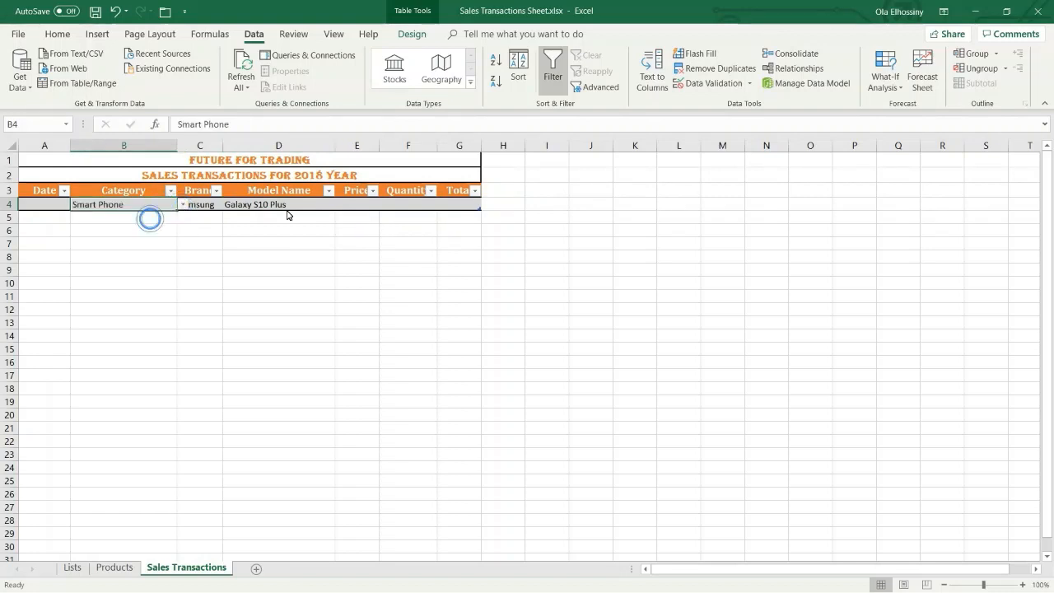
click(355, 207)
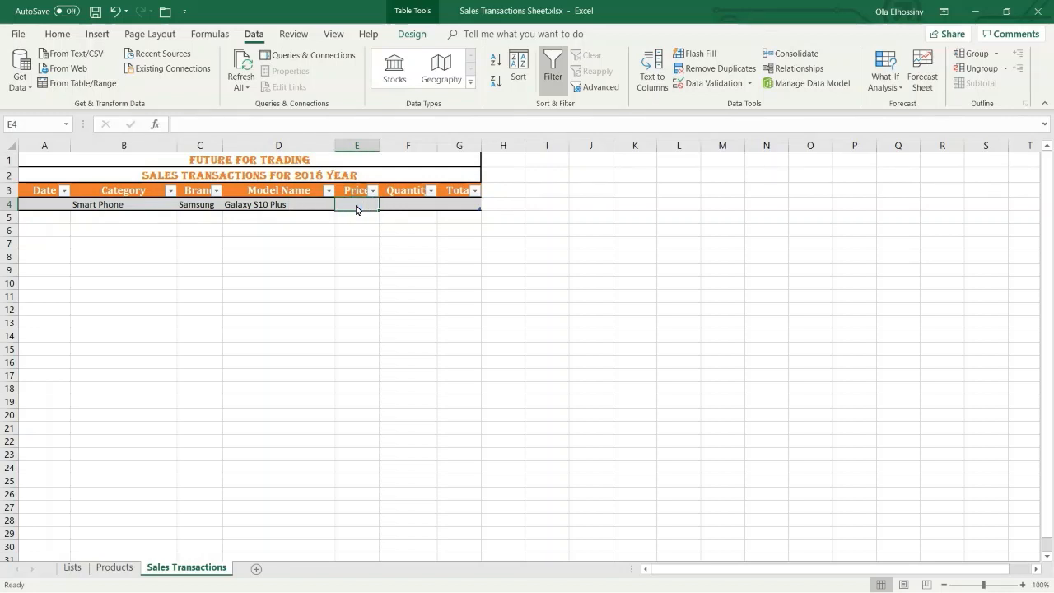
click(305, 209)
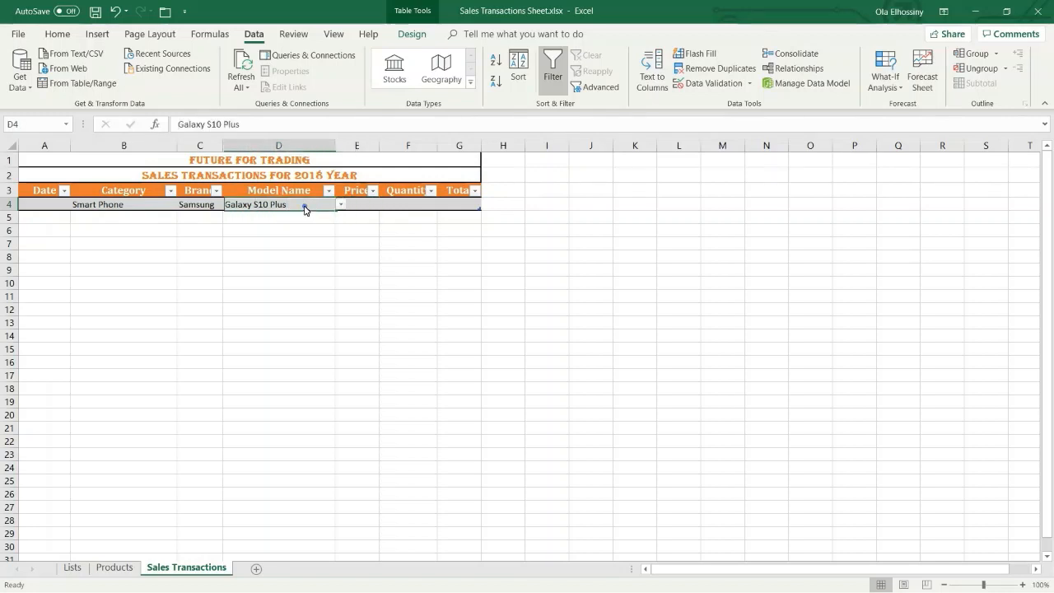
click(368, 212)
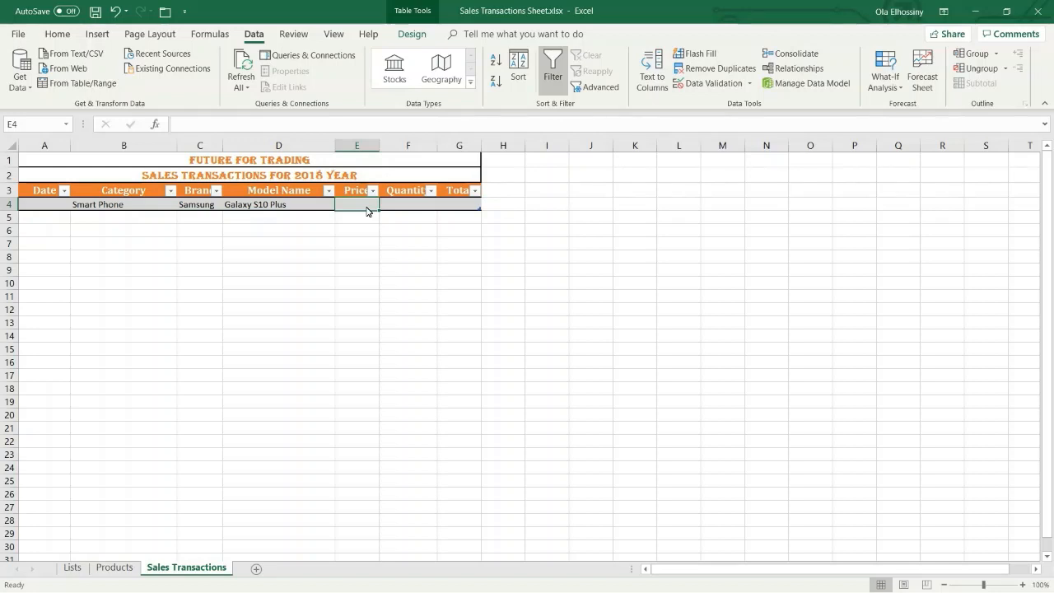
Define the name PriceList for the Model Name and Price columns of the product table on the Products sheet.
click(115, 568)
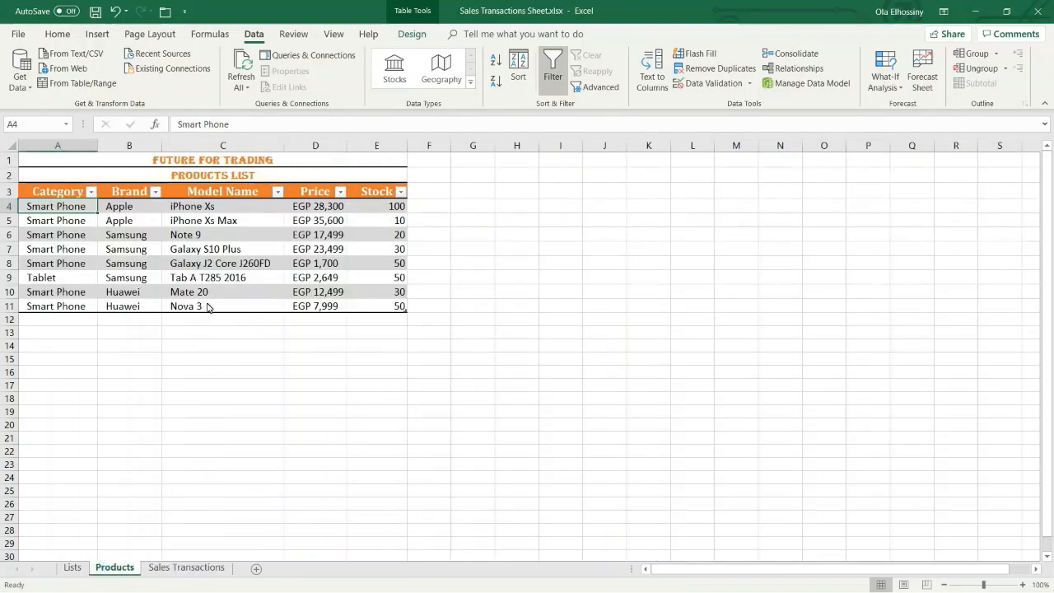
click(226, 280)
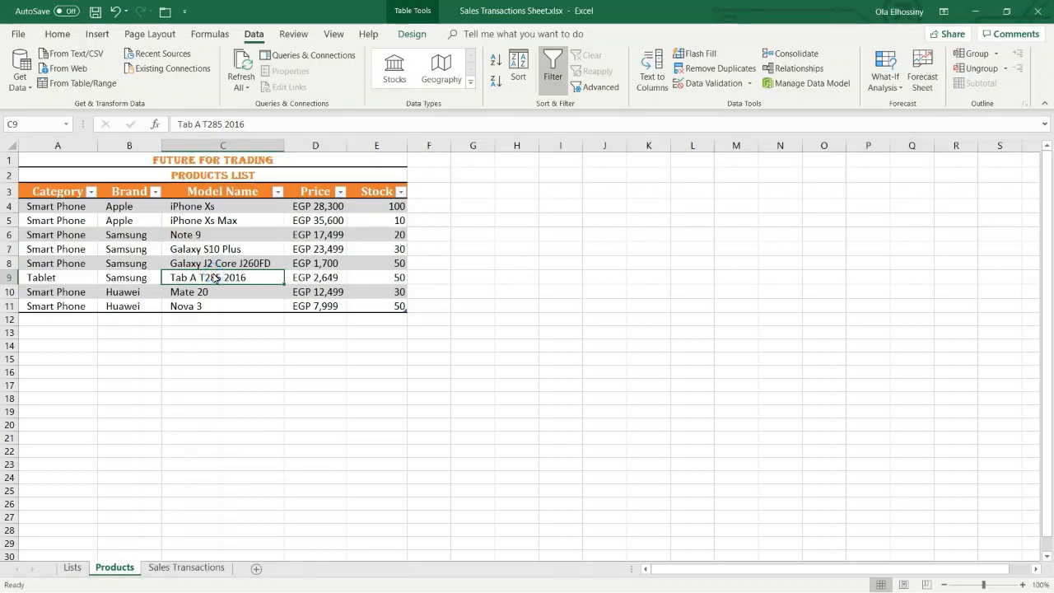
click(222, 194)
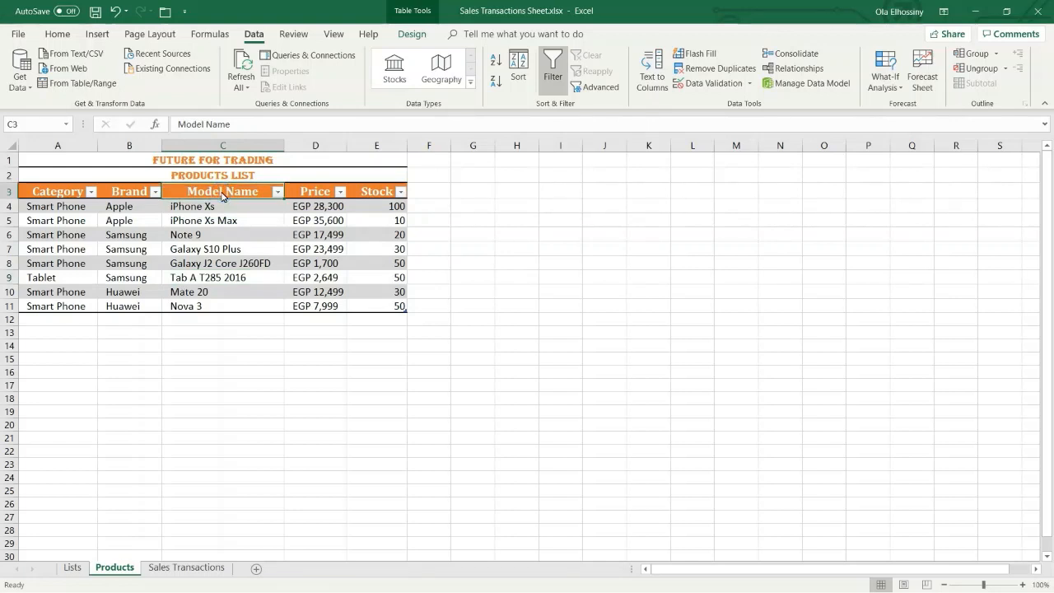
click(222, 188)
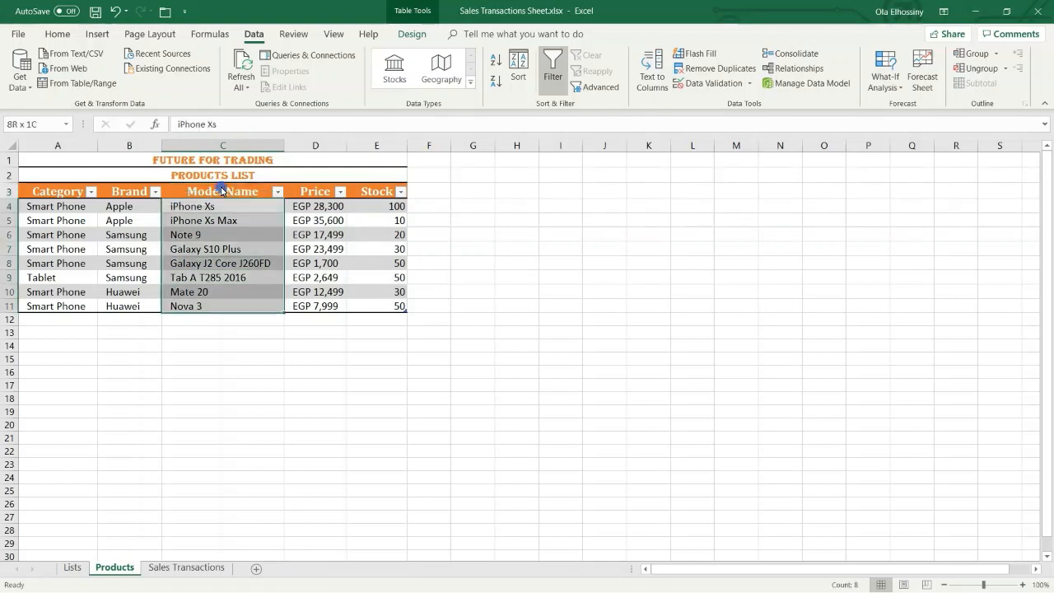
drag(260, 195, 306, 191)
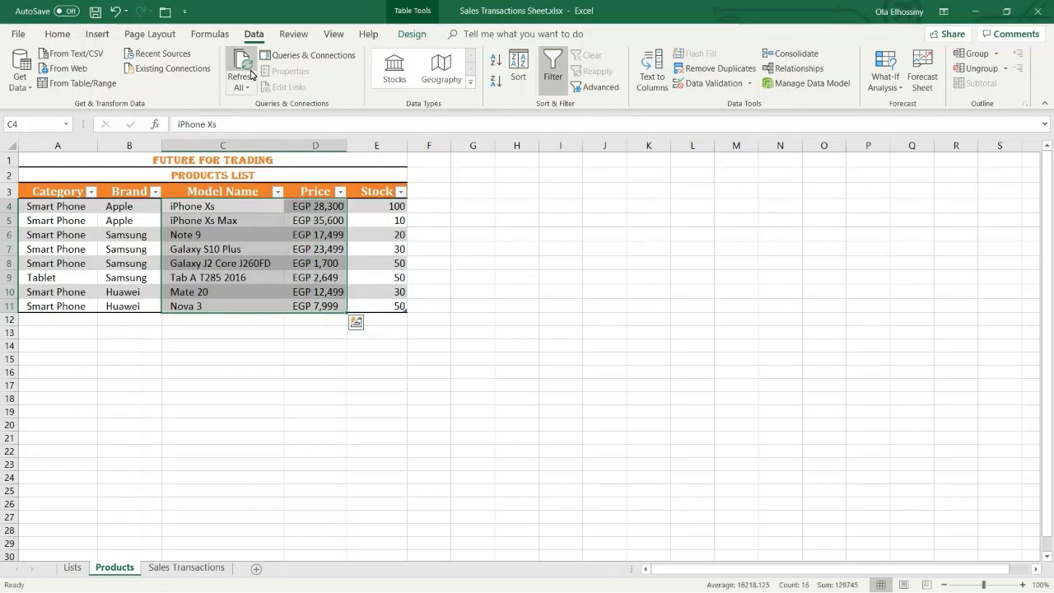
click(205, 34)
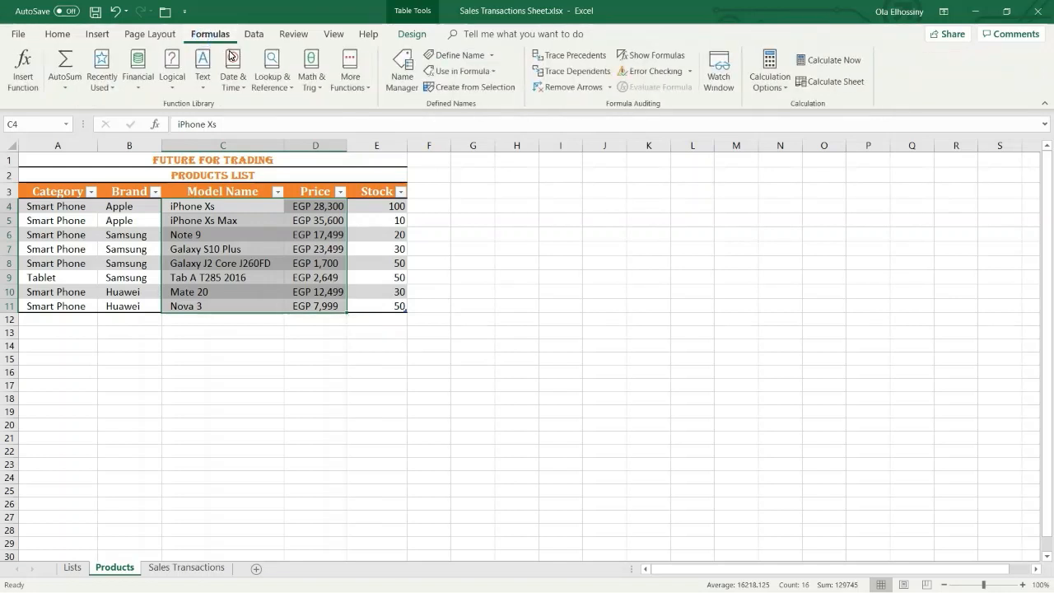
click(453, 56)
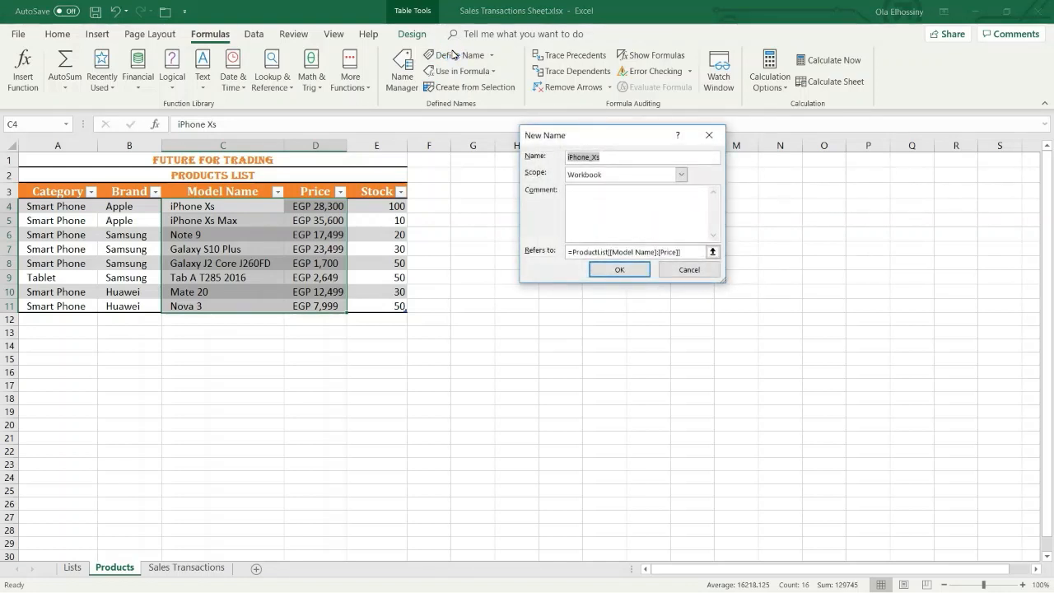
text(PriceList)
click(621, 268)
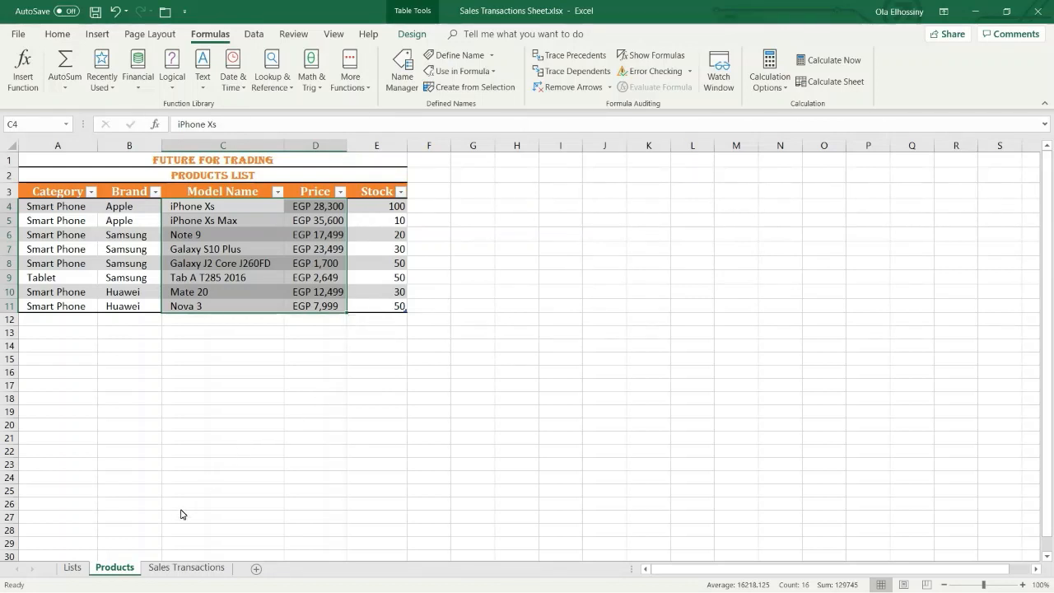
Start an IF formula in the Price cell E4 of the Sales Transactions sheet that tests D4<>"".
click(169, 570)
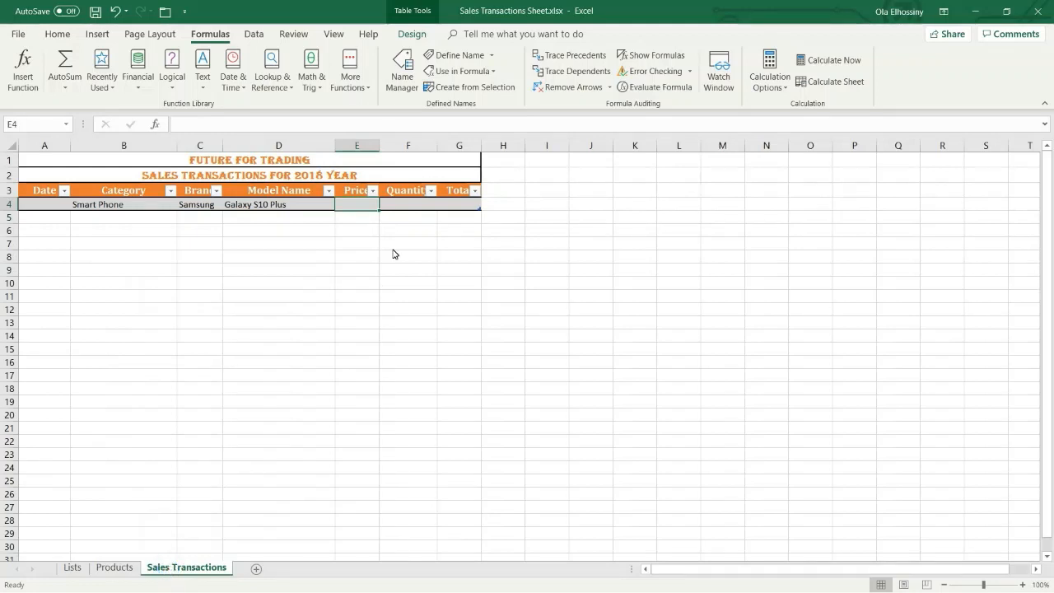
click(354, 205)
click(183, 124)
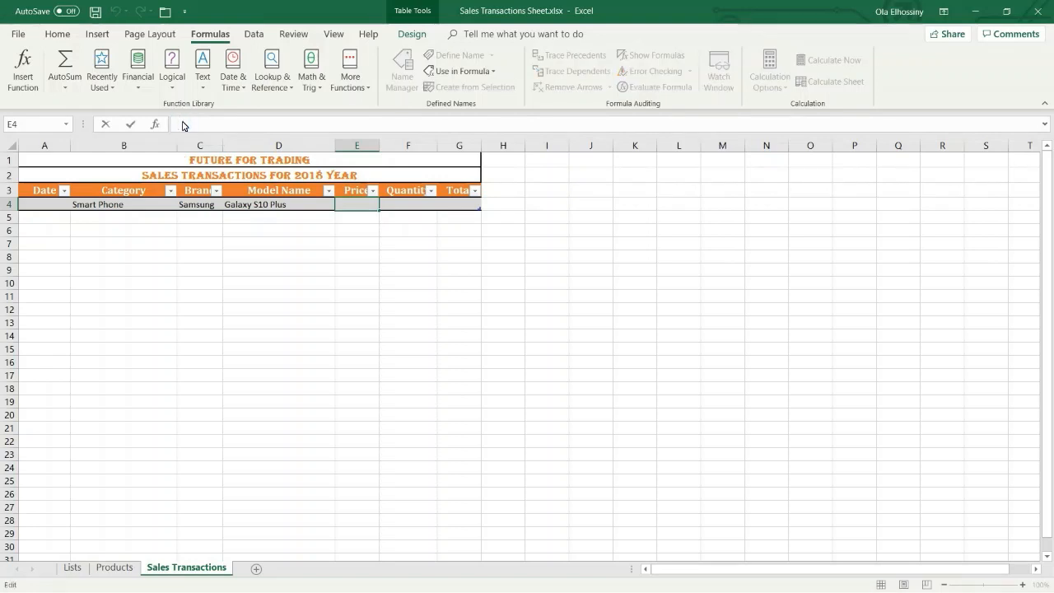
text(=)
text(if)
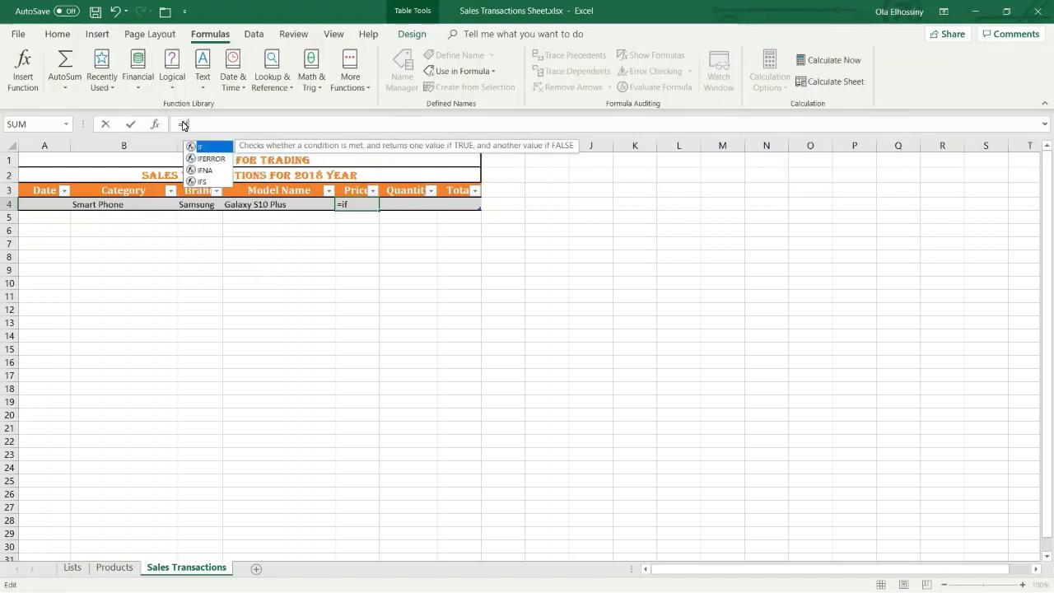
key(Tab)
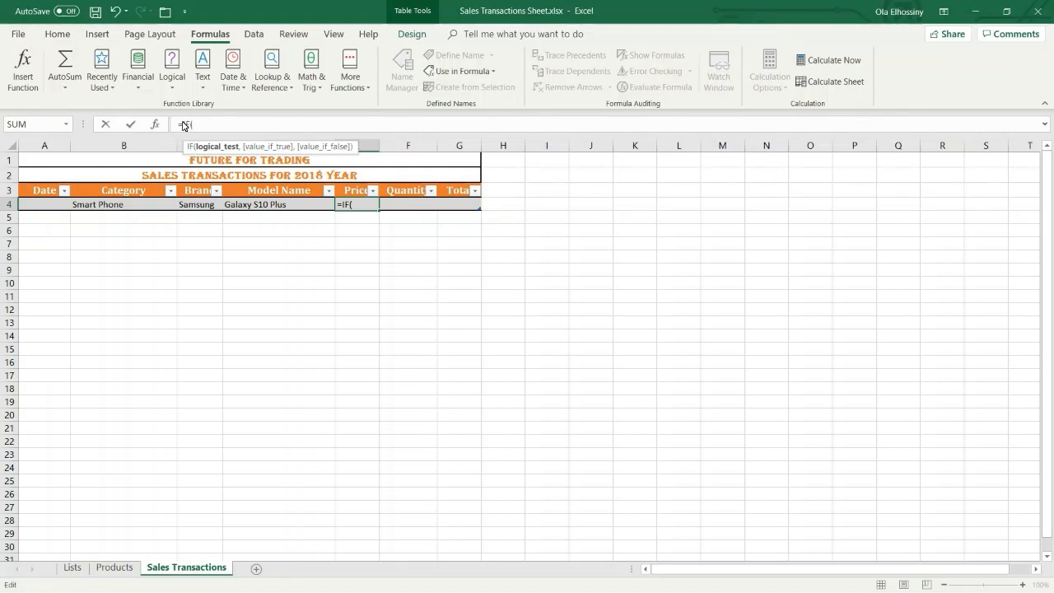
text(d4)
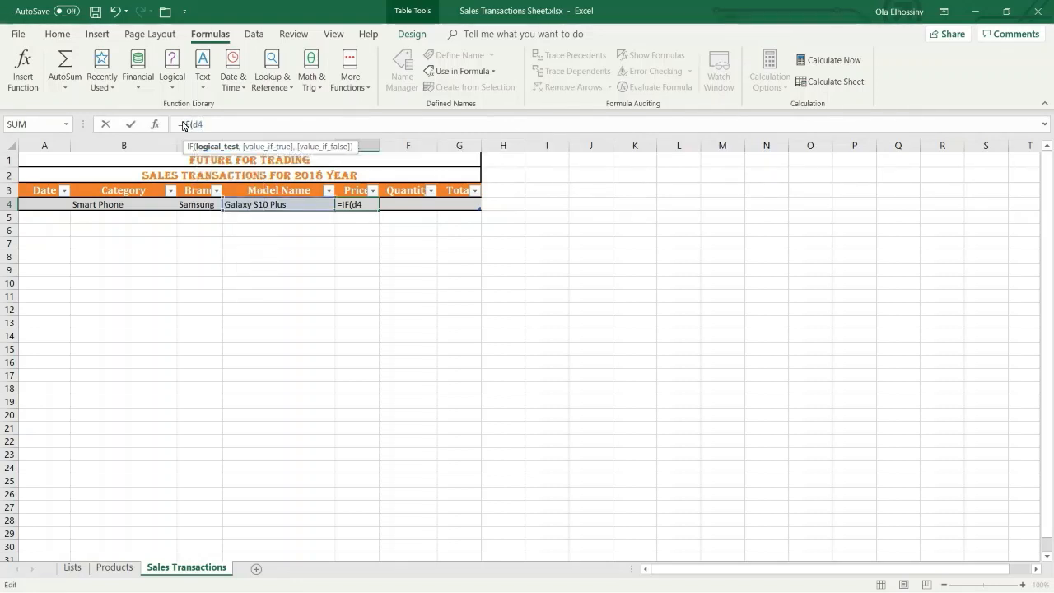
text(<>"",)
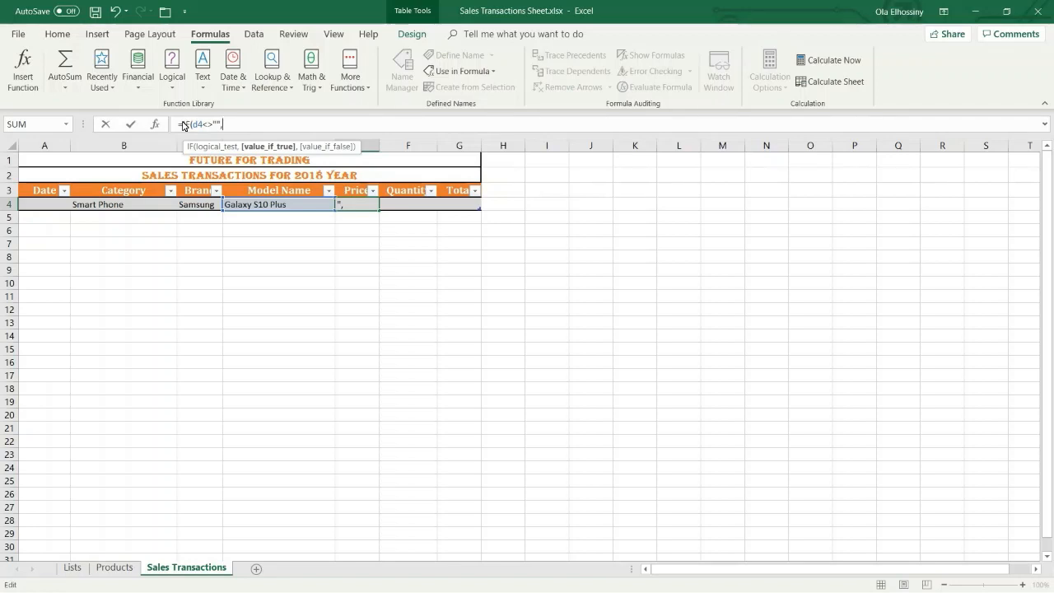
Add VLOOKUP(D4,PriceList,2,FALSE) as the value if true, using the named range and an exact match.
text(vlook)
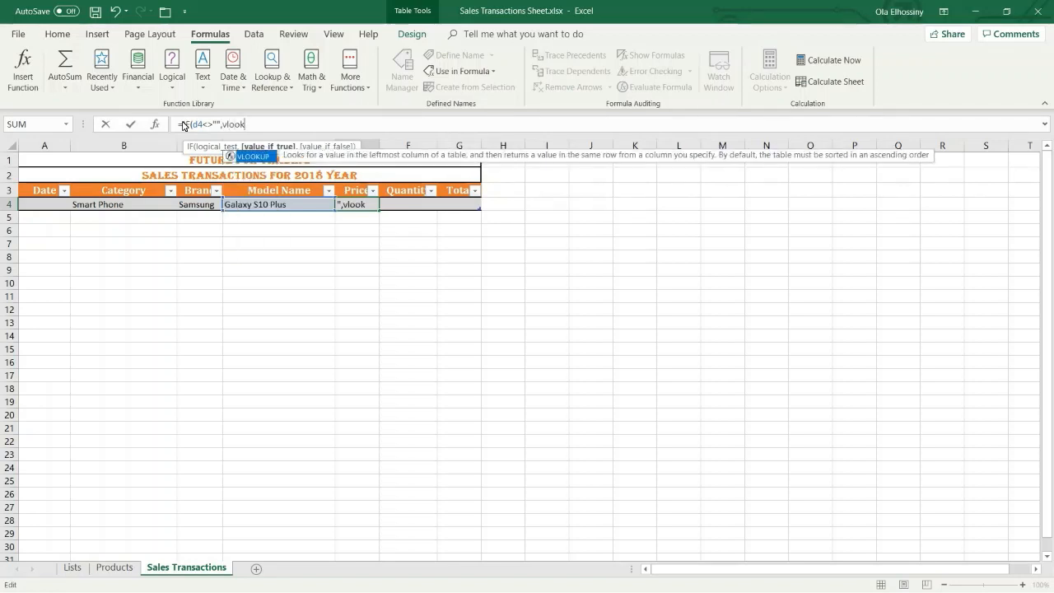
key(Tab)
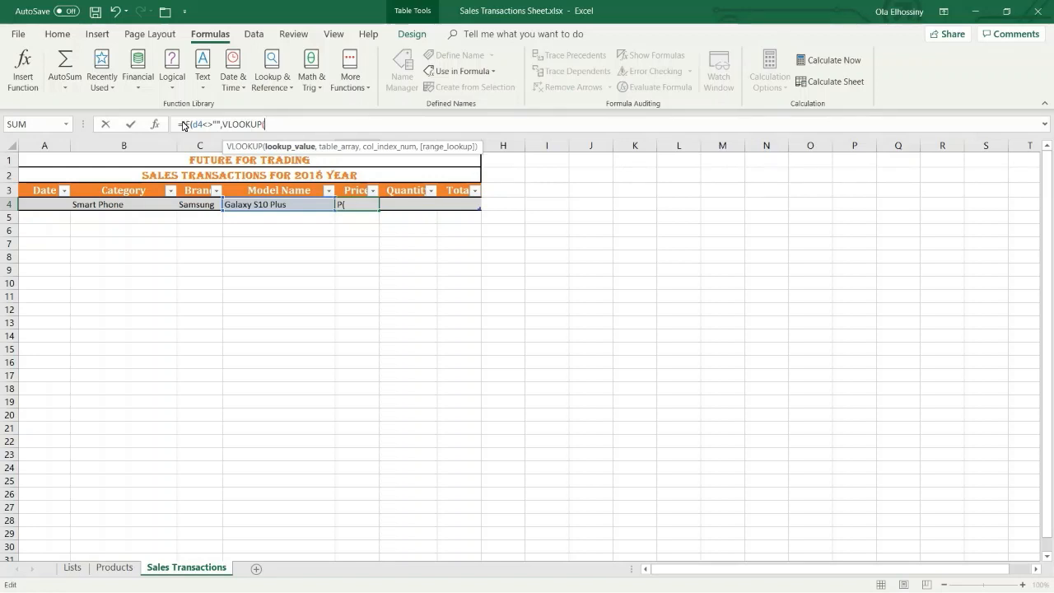
text(d4)
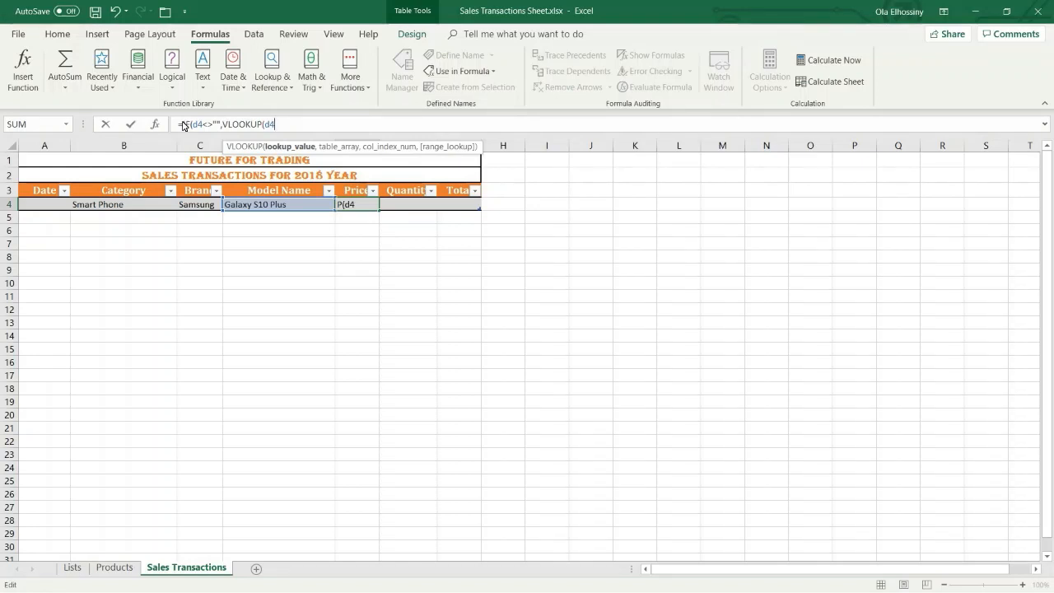
text(,)
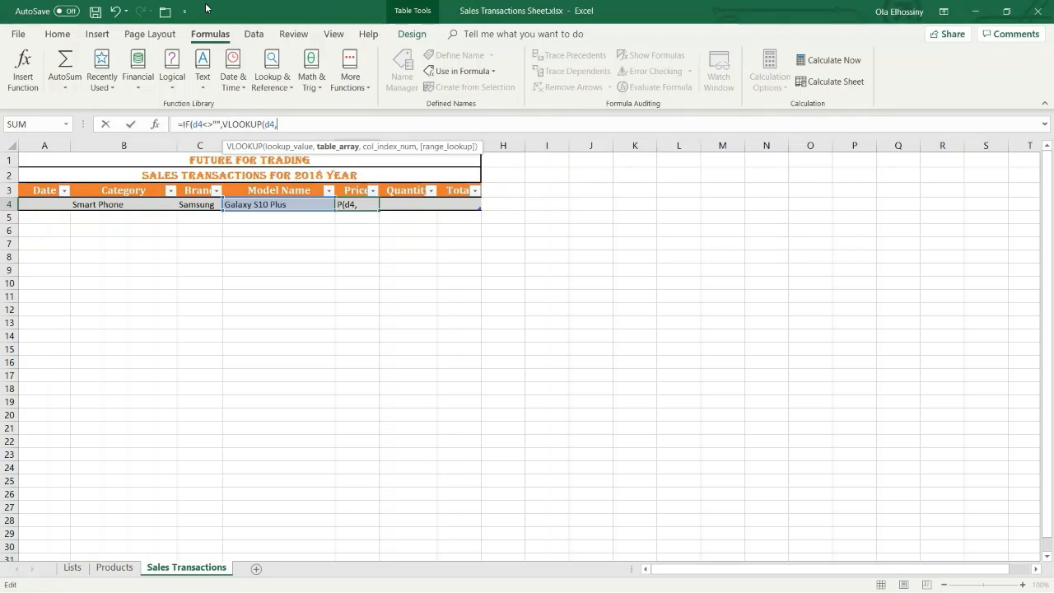
click(470, 73)
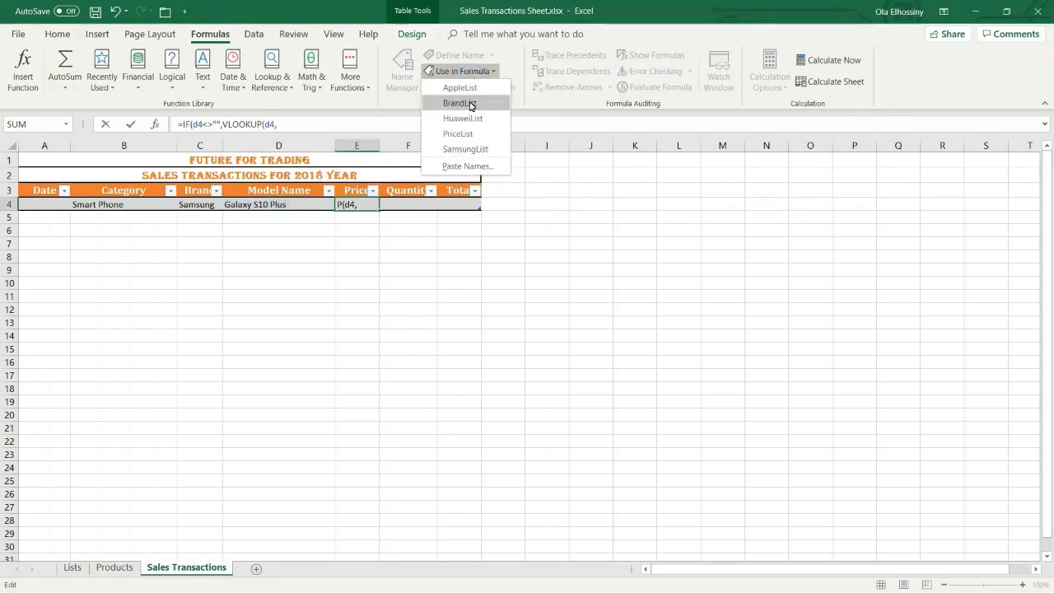
click(468, 134)
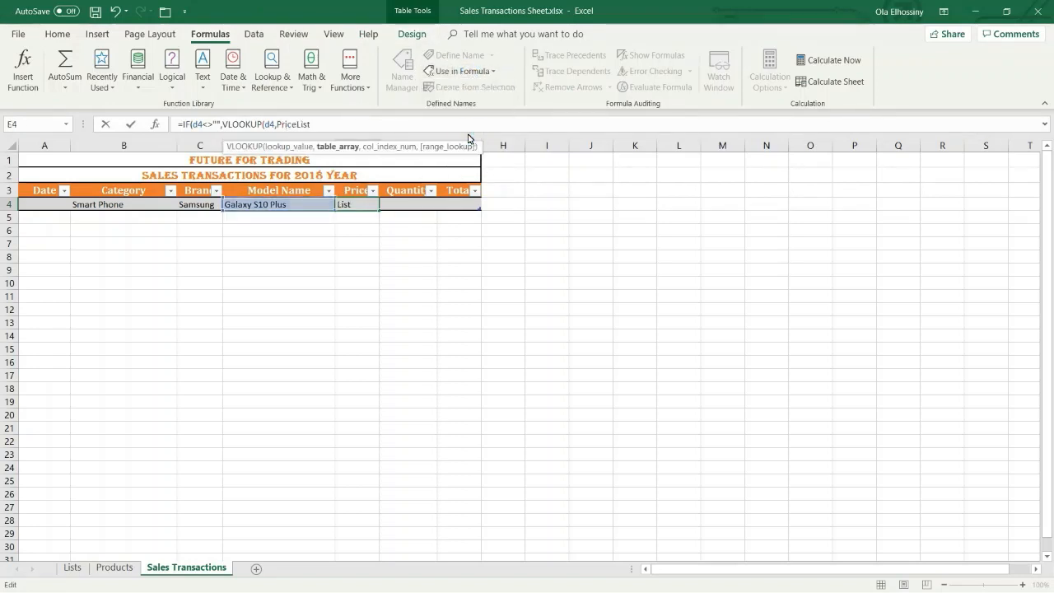
text(,)
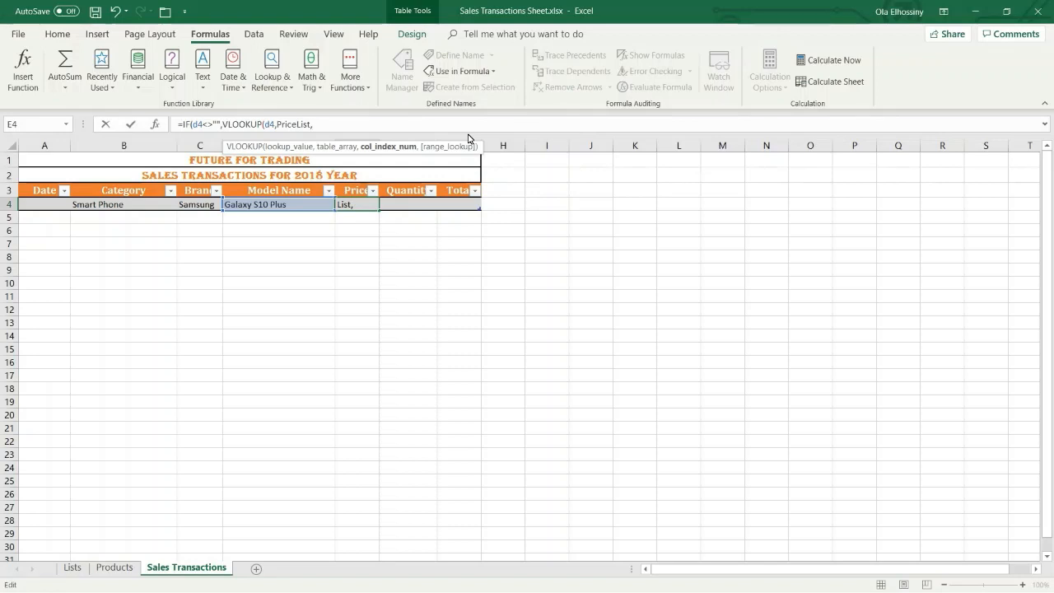
text(2,)
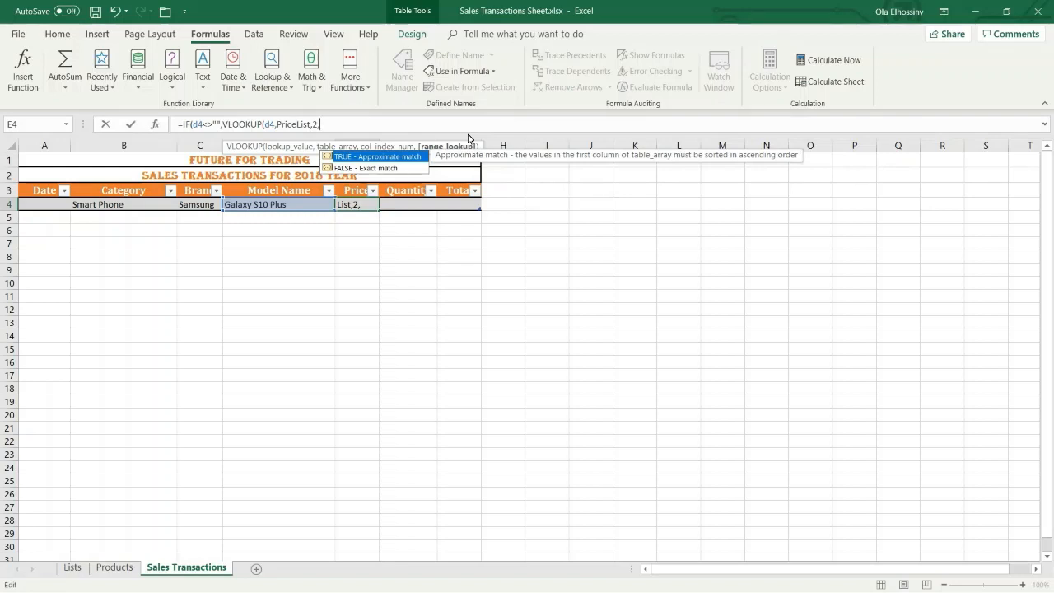
key(Down)
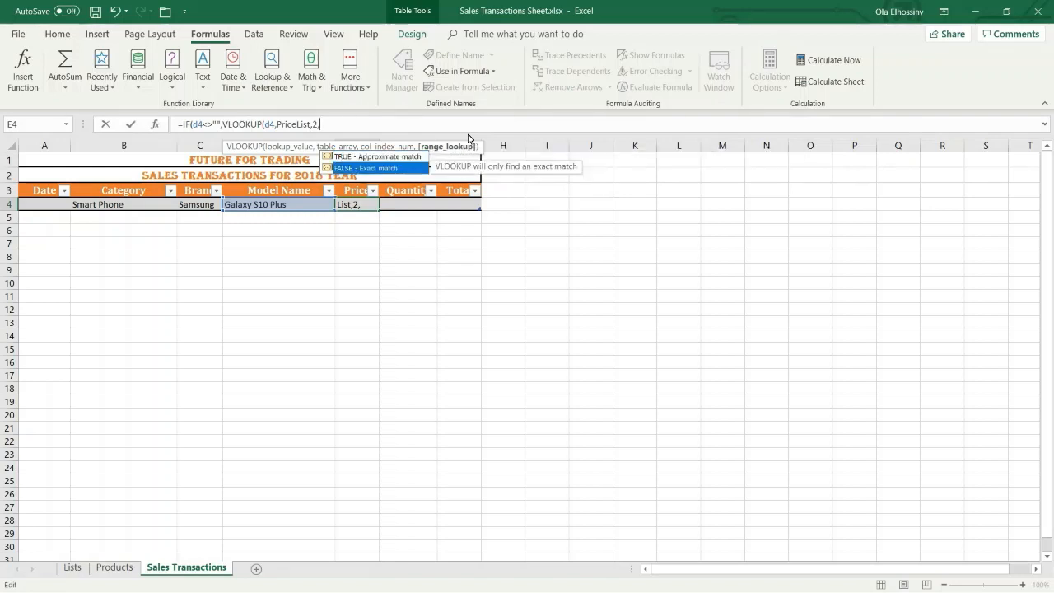
key(Tab)
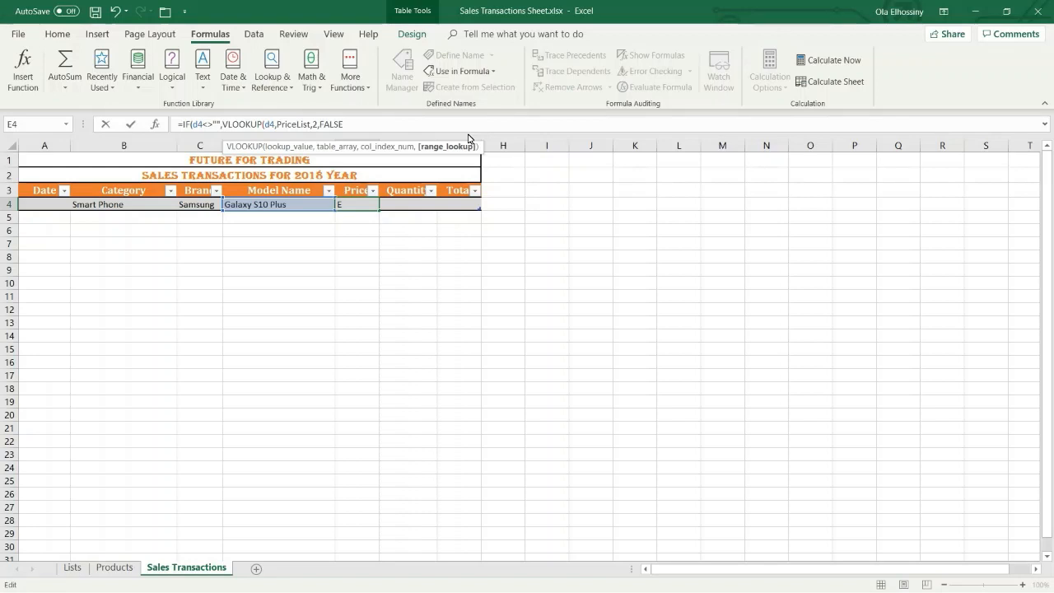
text())
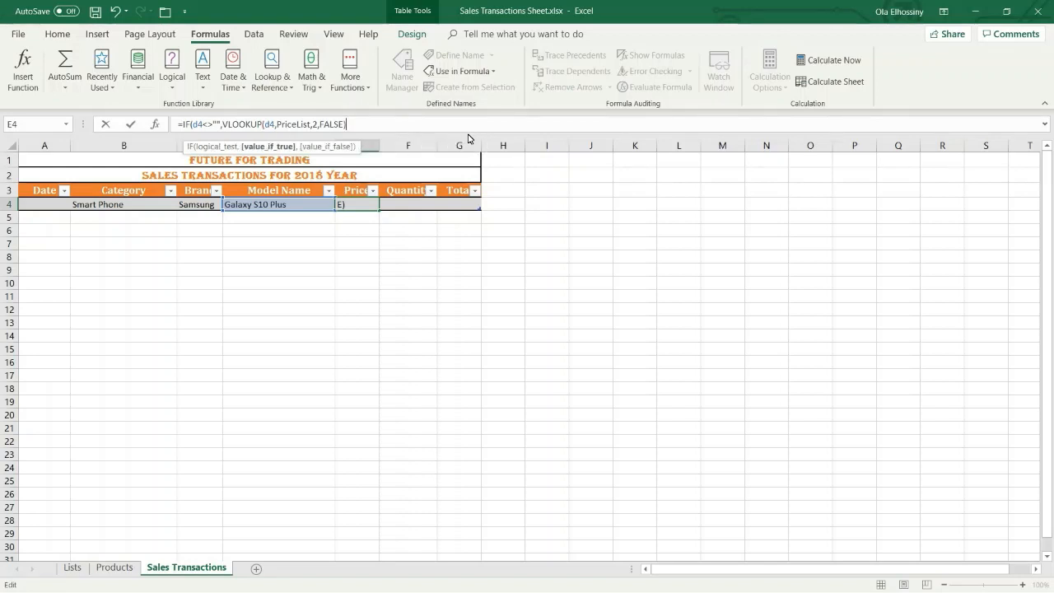
Finish the price formula with "" as the value if false and enter it in E4.
text(,,)
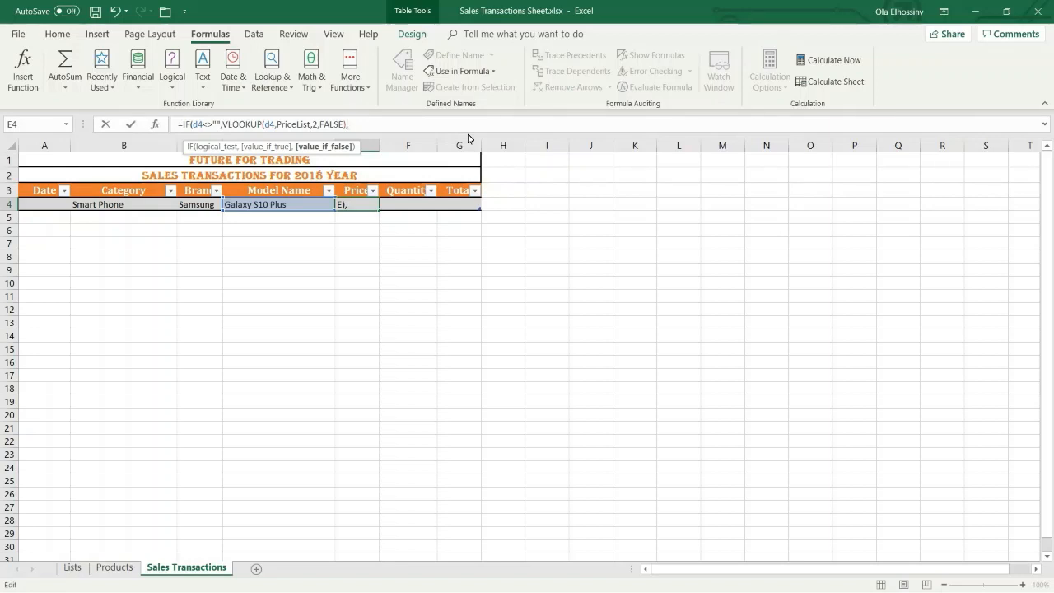
text(""))
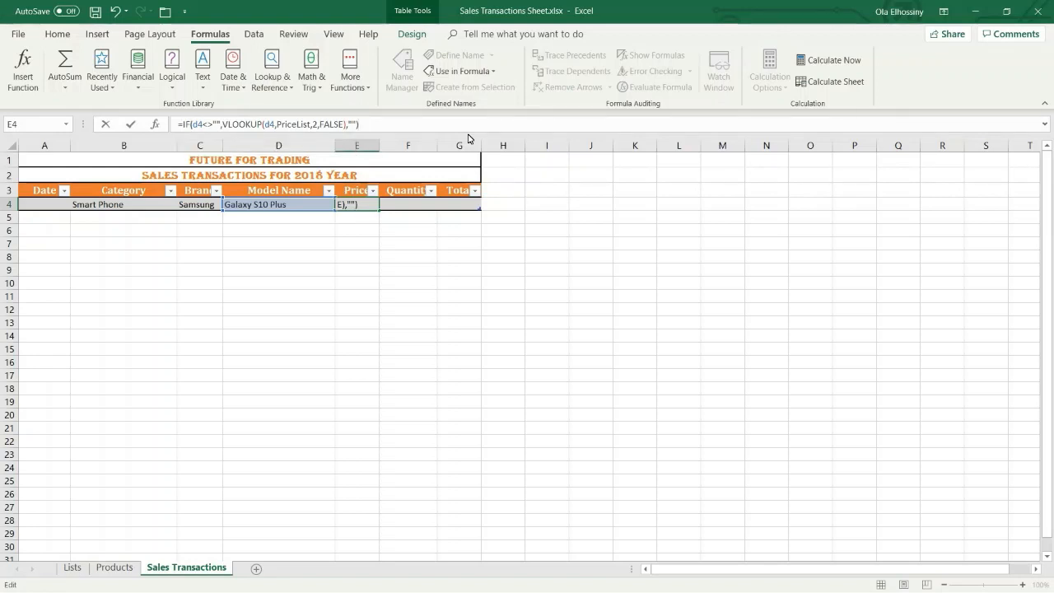
key(ctrl+Return)
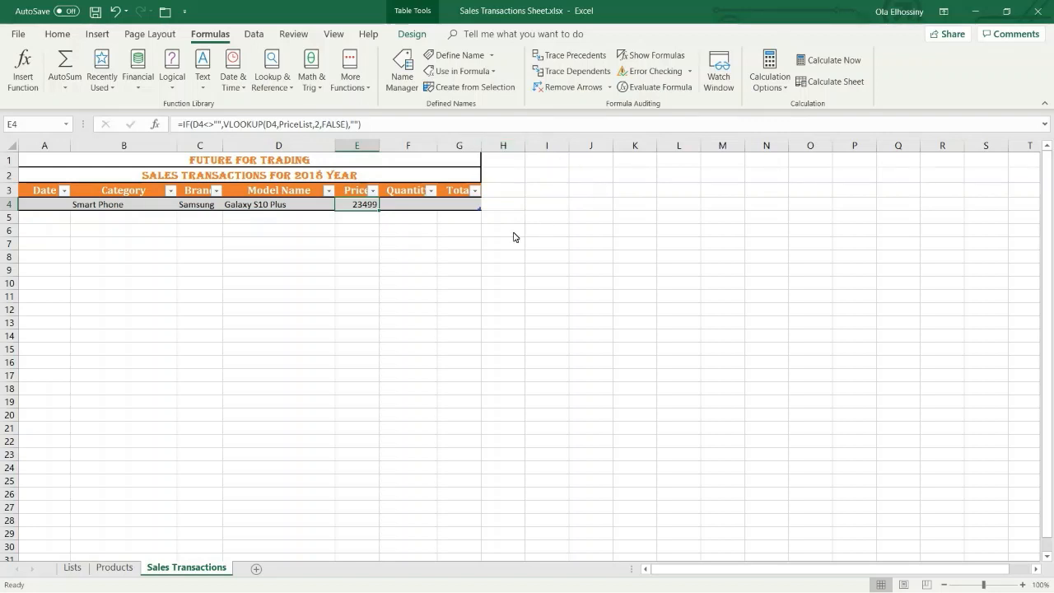
Enter a quantity of 10 in F4 for the Galaxy S10 Plus transaction.
click(459, 206)
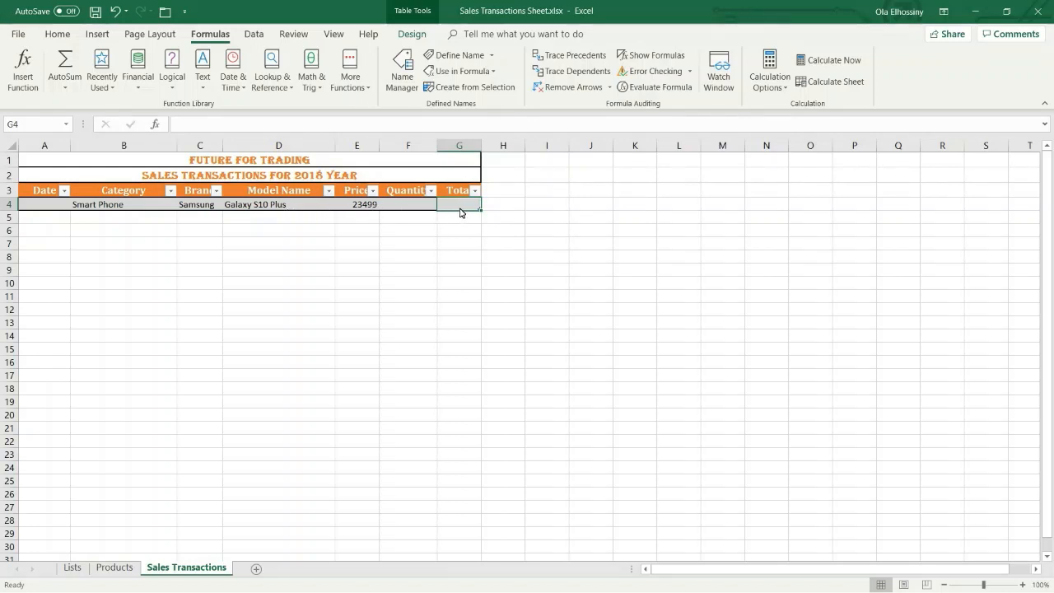
click(409, 210)
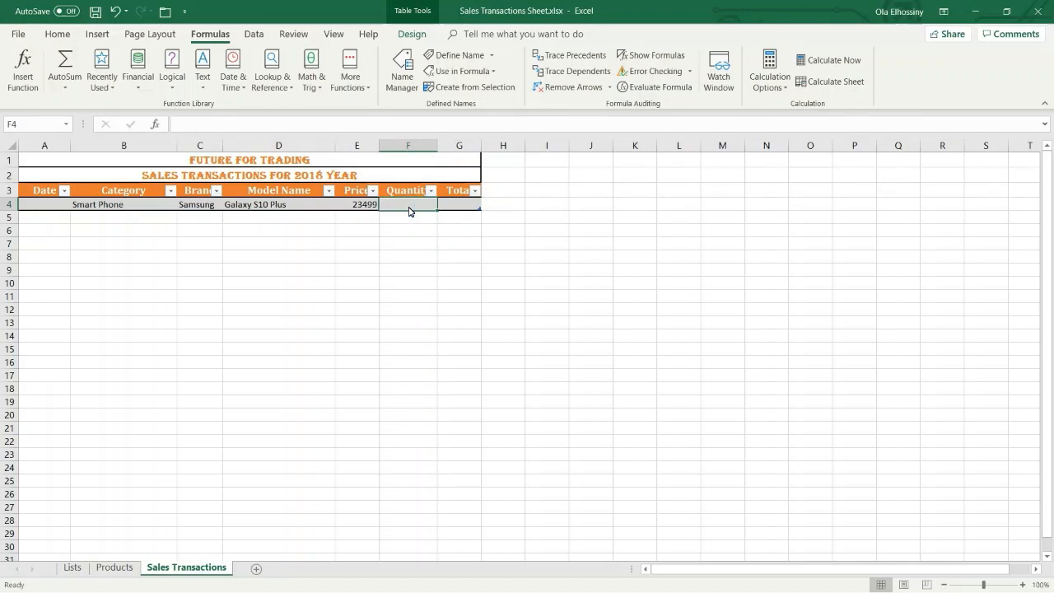
text(10)
key(Tab)
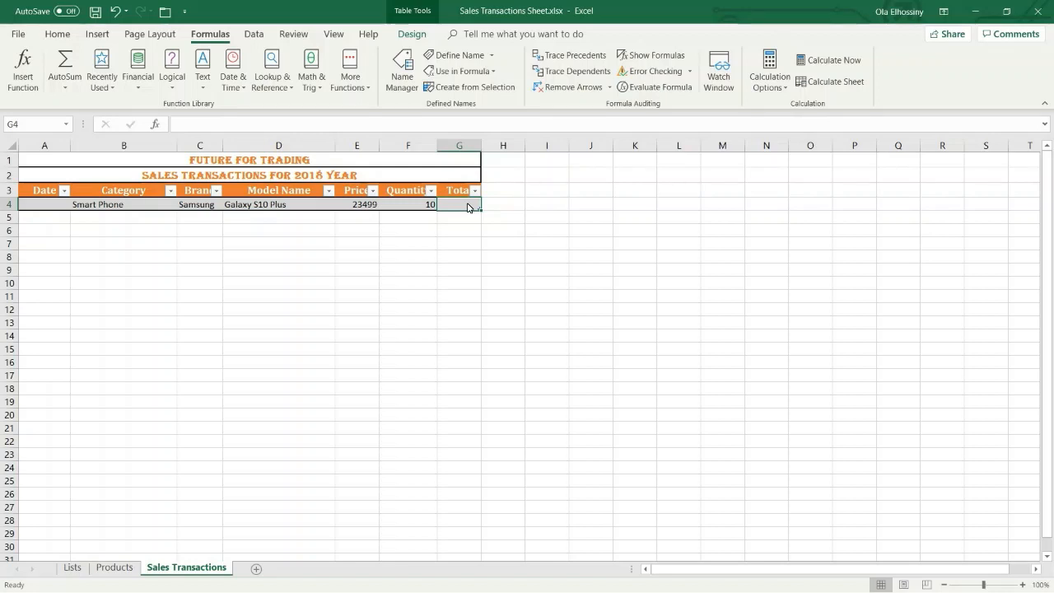
Start a formula in the Total cell G4 with an OR test nested inside IF.
click(186, 127)
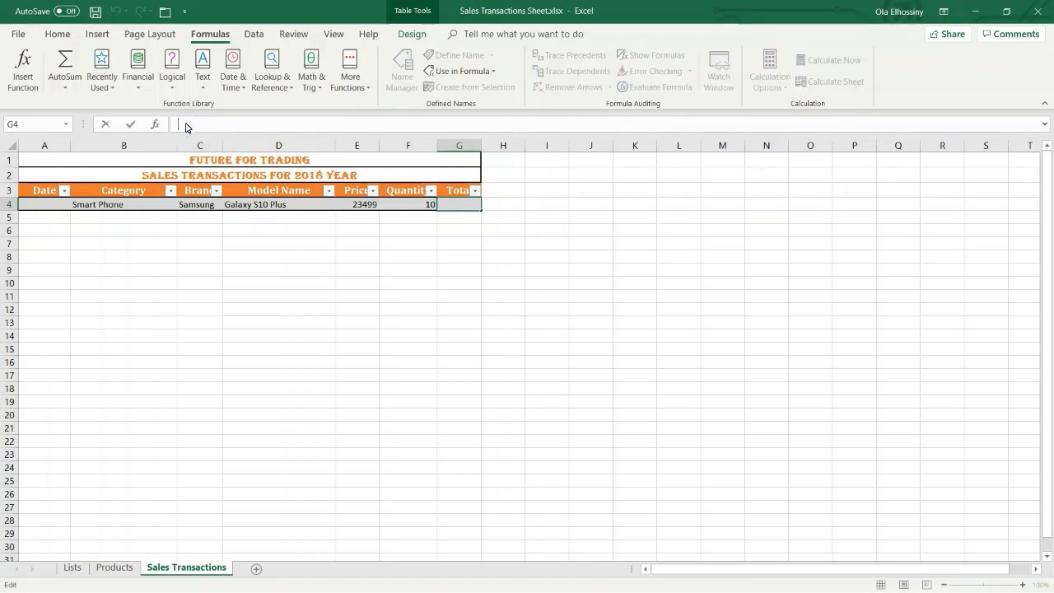
text(=if)
key(Tab)
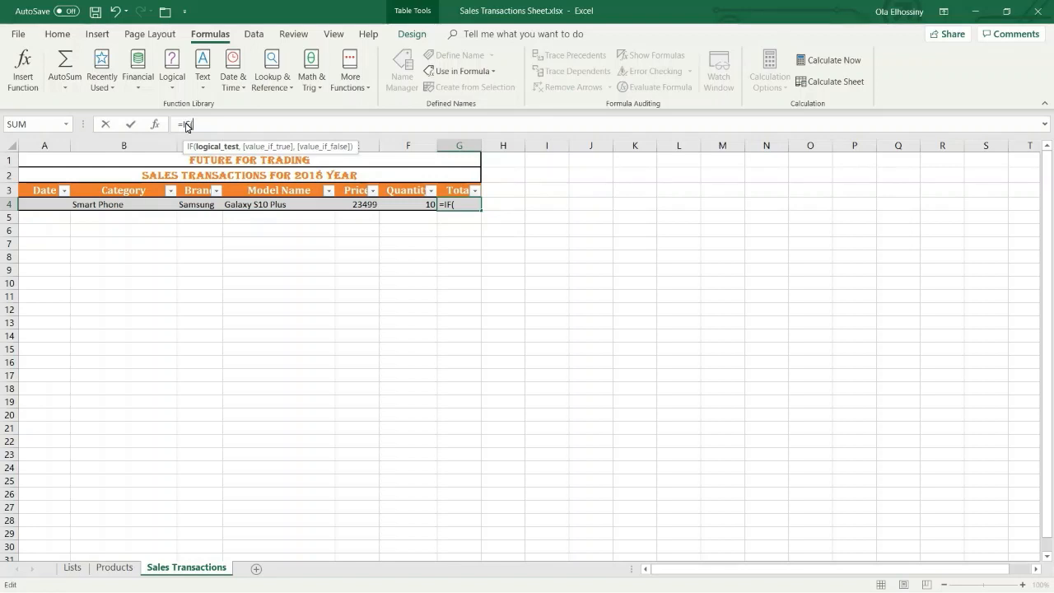
text(or)
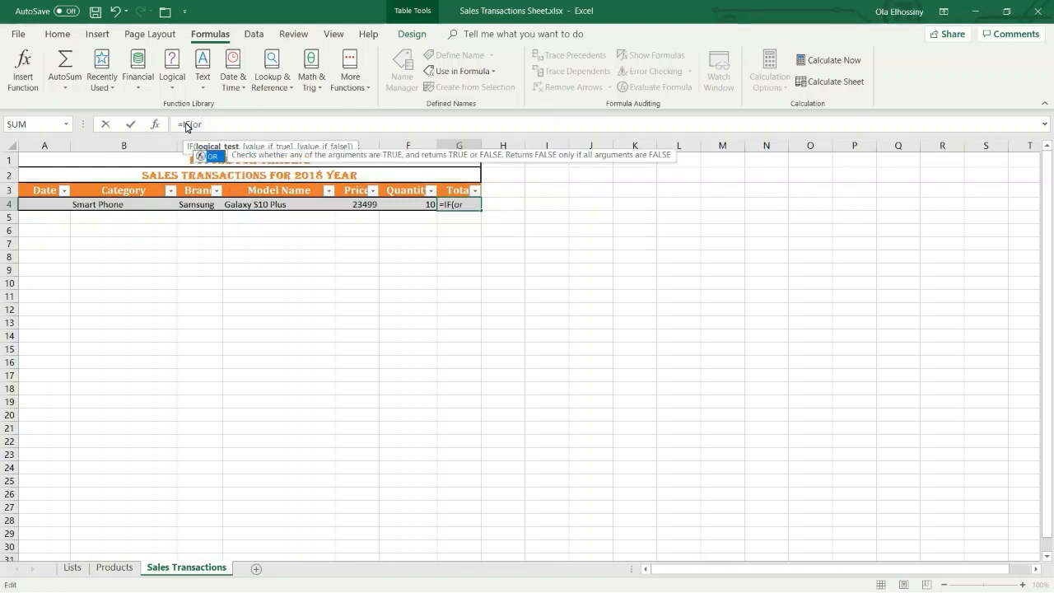
key(Tab)
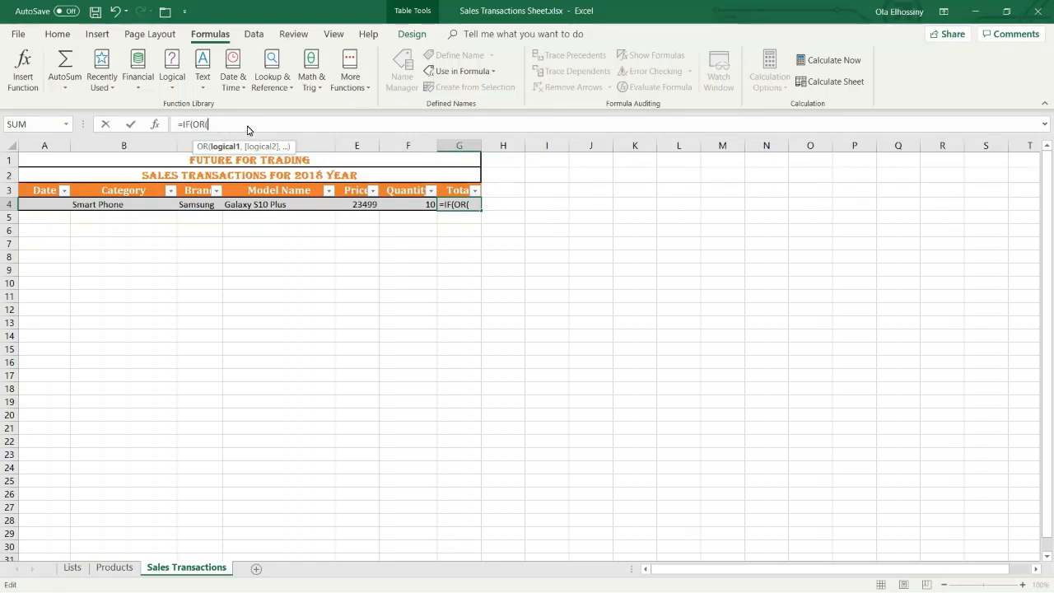
Make D4="" and D4="N/A" the two OR conditions and close the logical test.
text(d4)
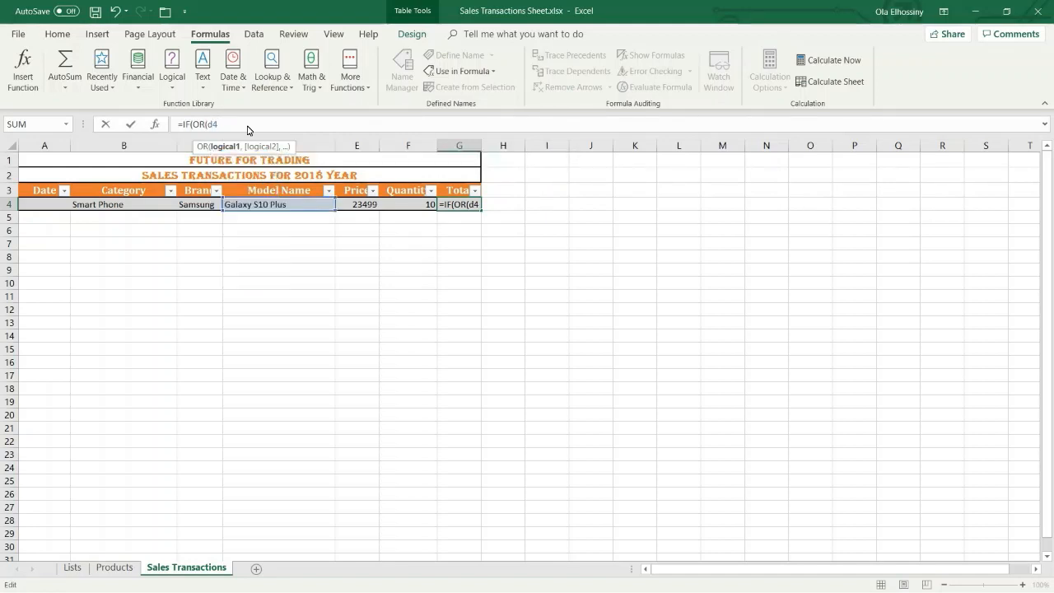
text(="")
text(,)
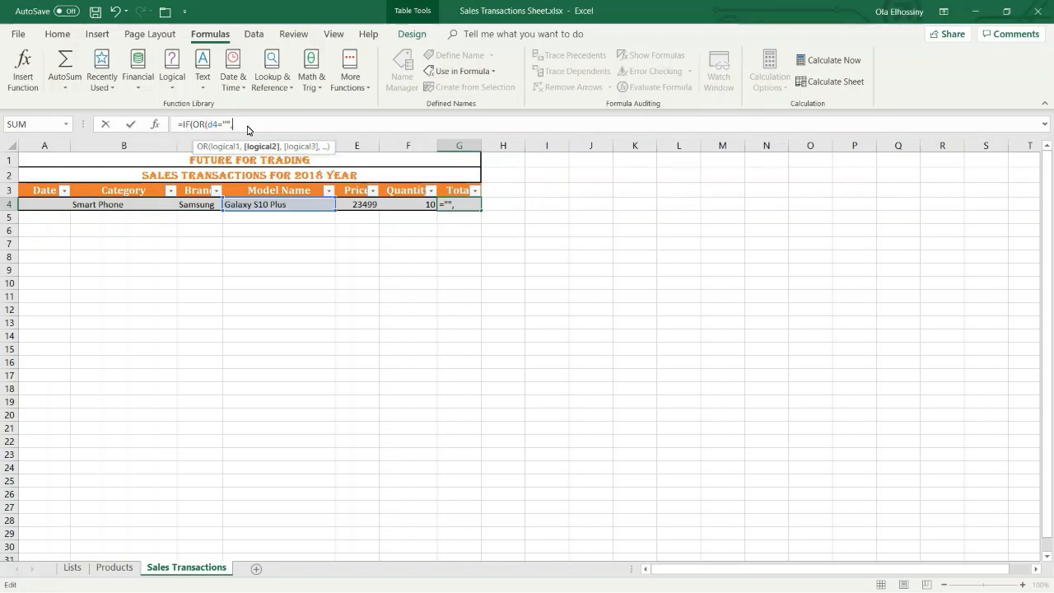
text(d4)
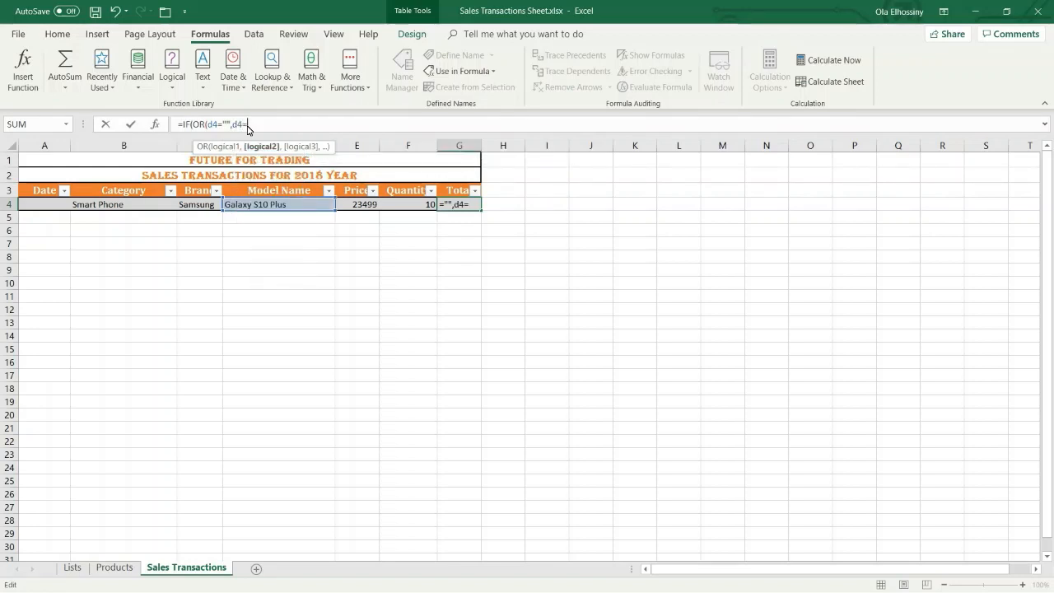
text(="N/A)
text(),)
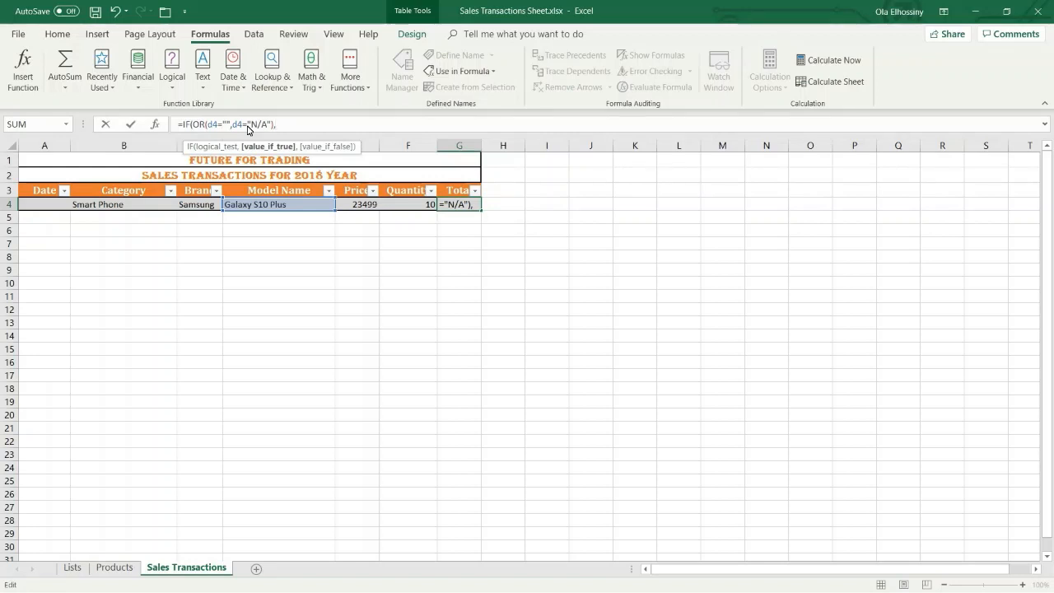
text(0,)
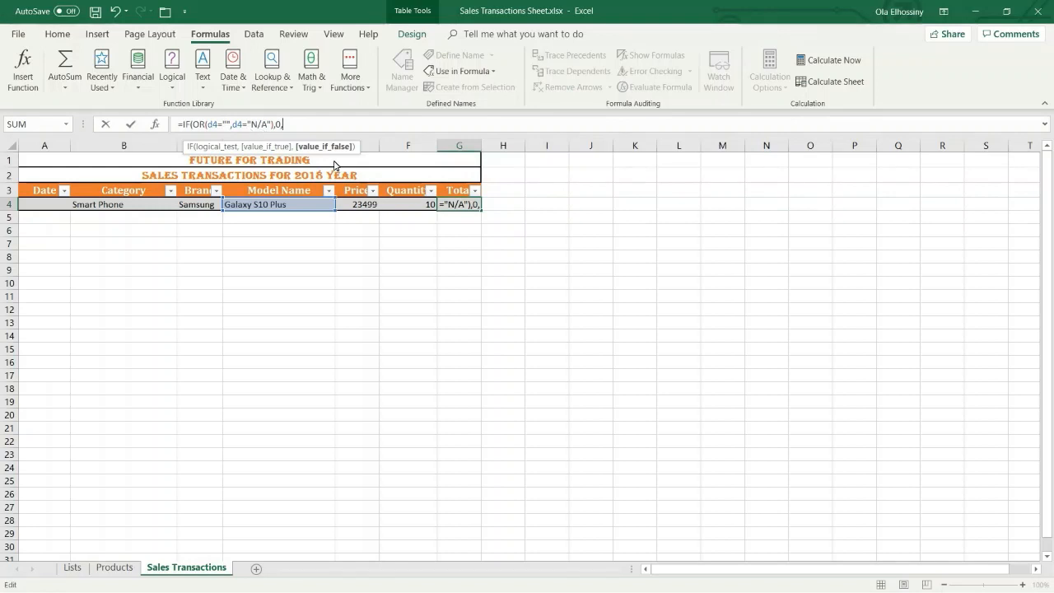
click(351, 210)
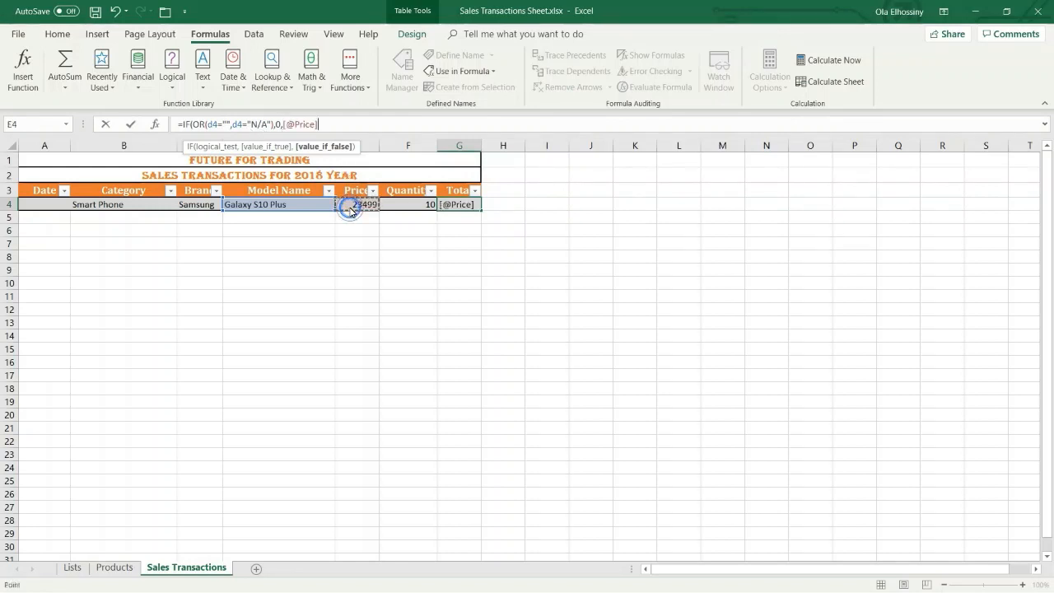
text(*)
click(396, 211)
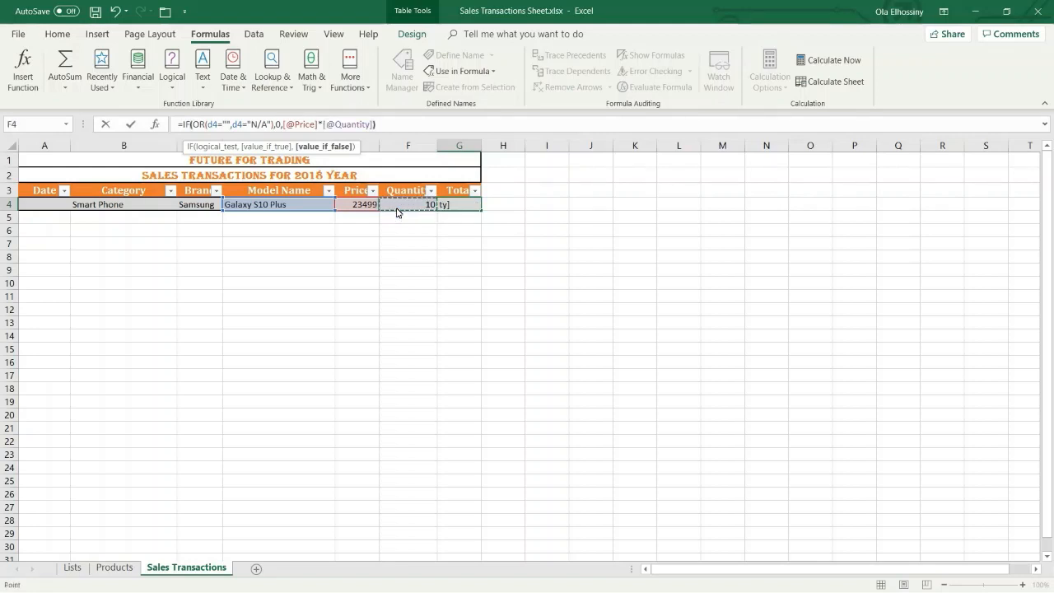
text())
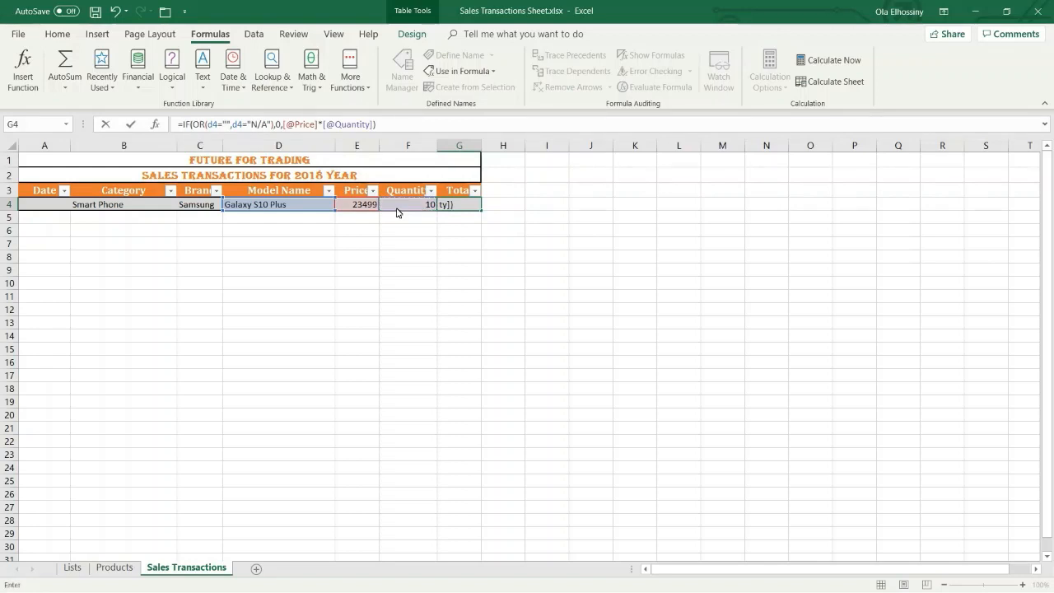
key(ctrl+Return)
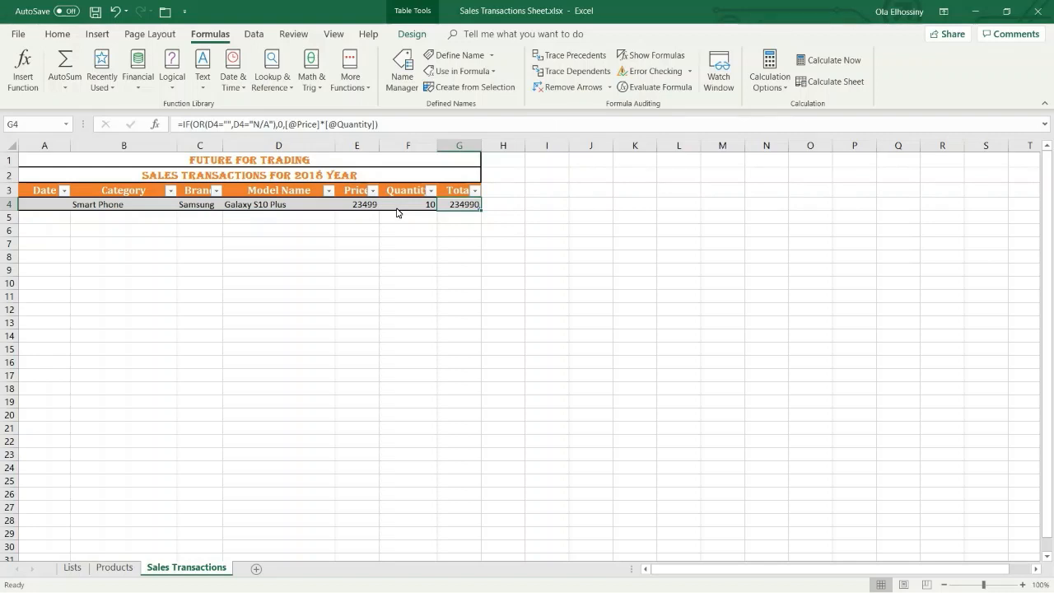
Enter the date 1/05/2019 in A4 for the Galaxy S10 Plus transaction.
click(47, 205)
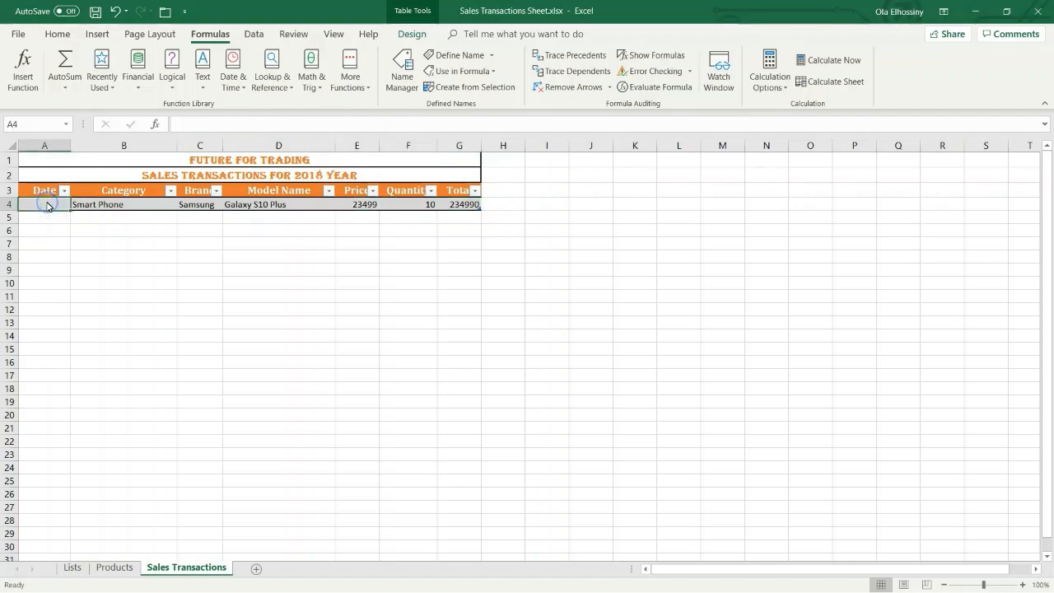
text(1/05)
text(/2)
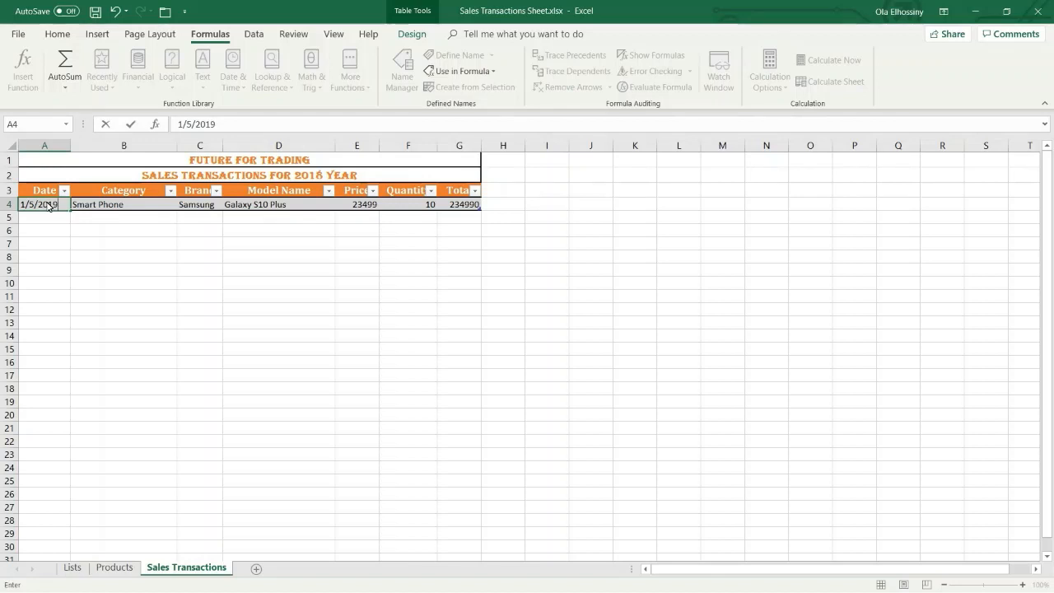
text(019)
key(Tab)
Add a new row at the end of the transactions table and enter the date 1/05/2019 in A5.
key(Tab)
key(Tab)
key(Tab)
key(Tab)
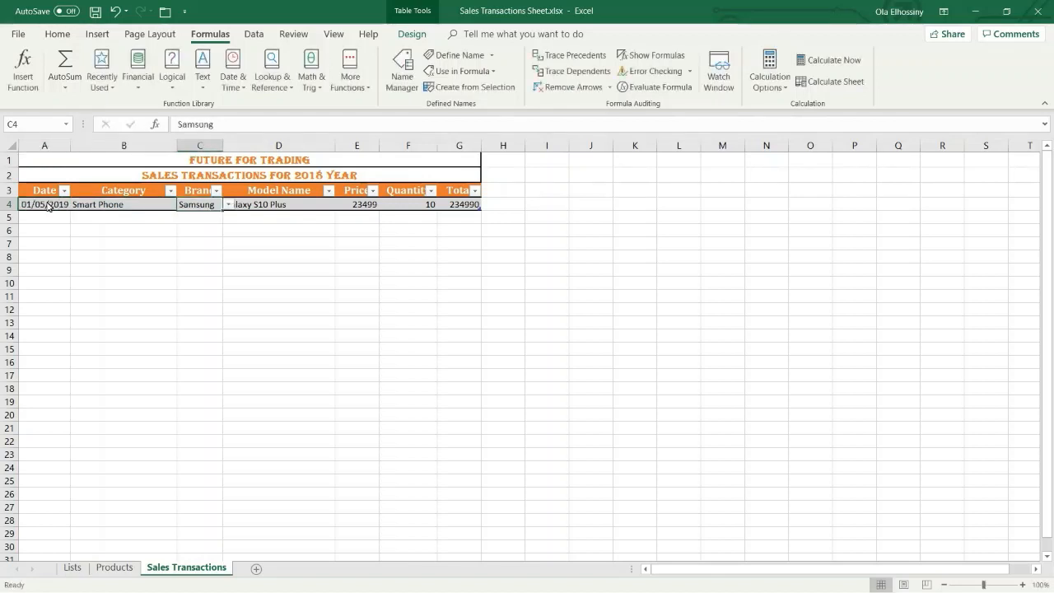
key(Tab)
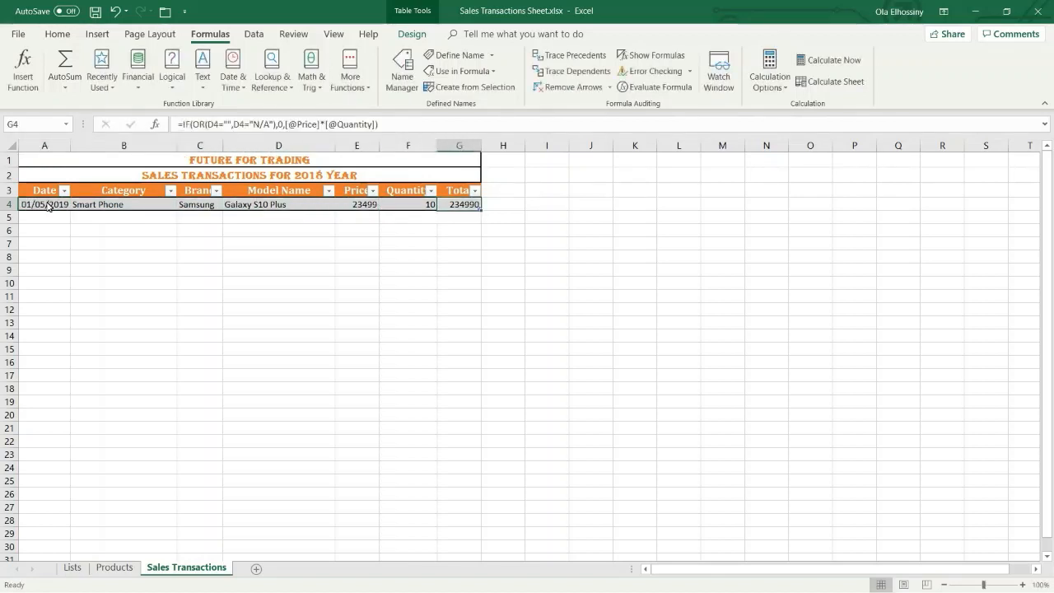
key(Tab)
text(1)
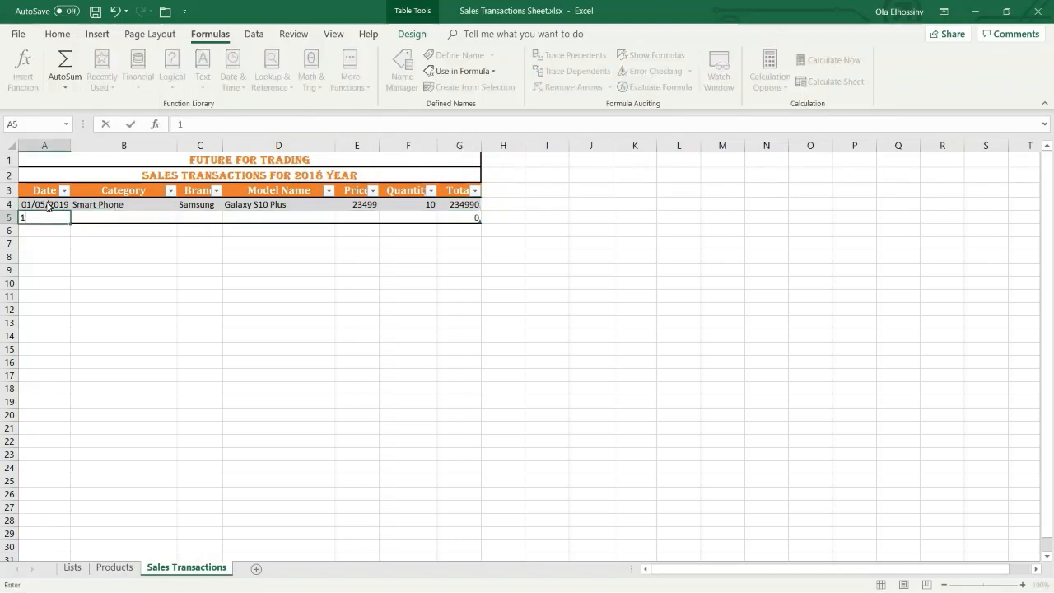
text(/05/2019)
key(Tab)
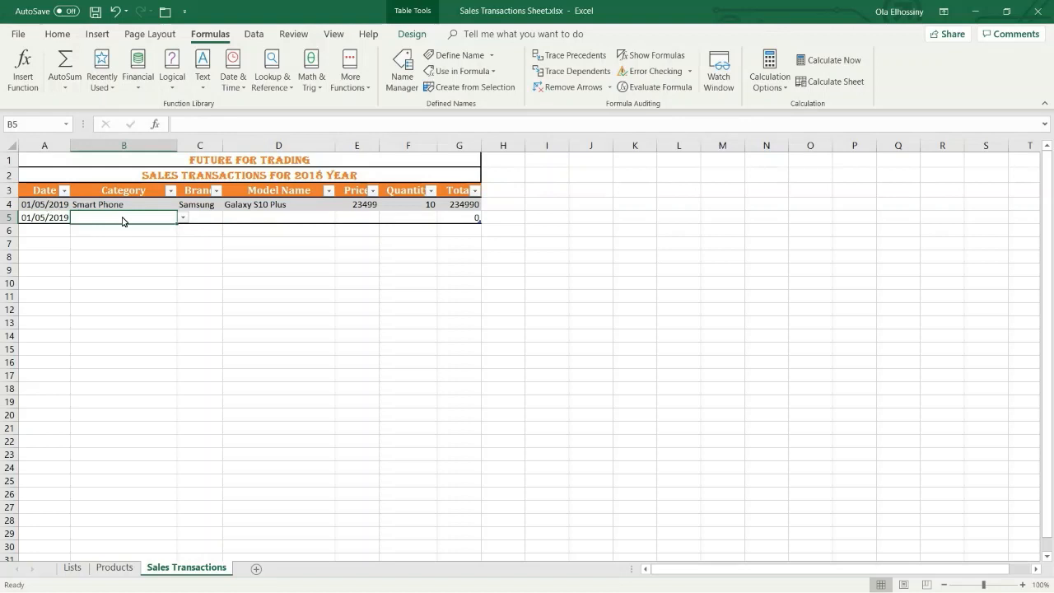
Choose Smart Phone as the category in B5 and Samsung as the brand in C5.
click(182, 217)
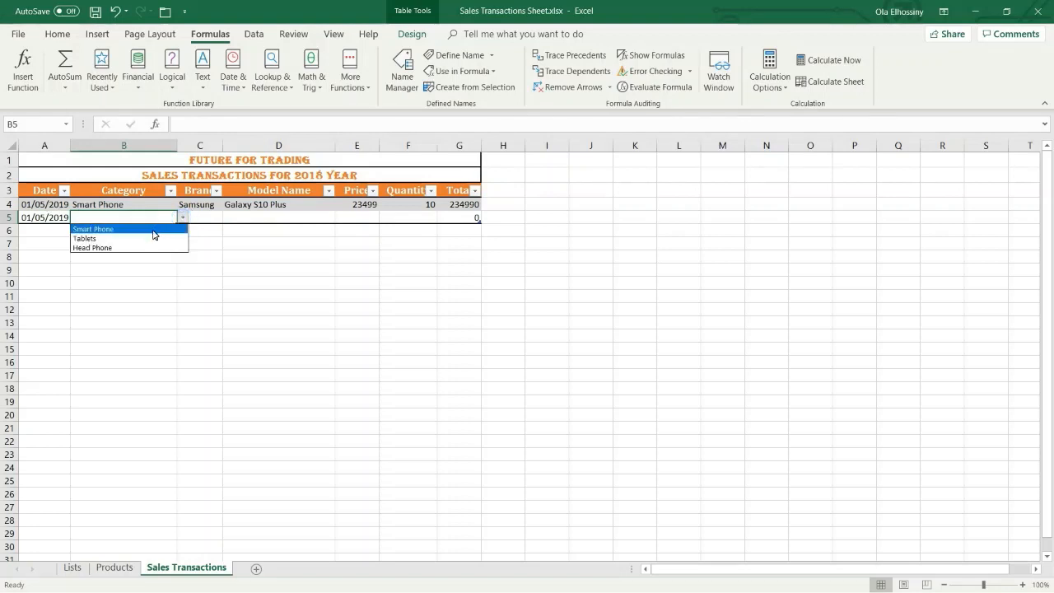
click(153, 229)
click(205, 222)
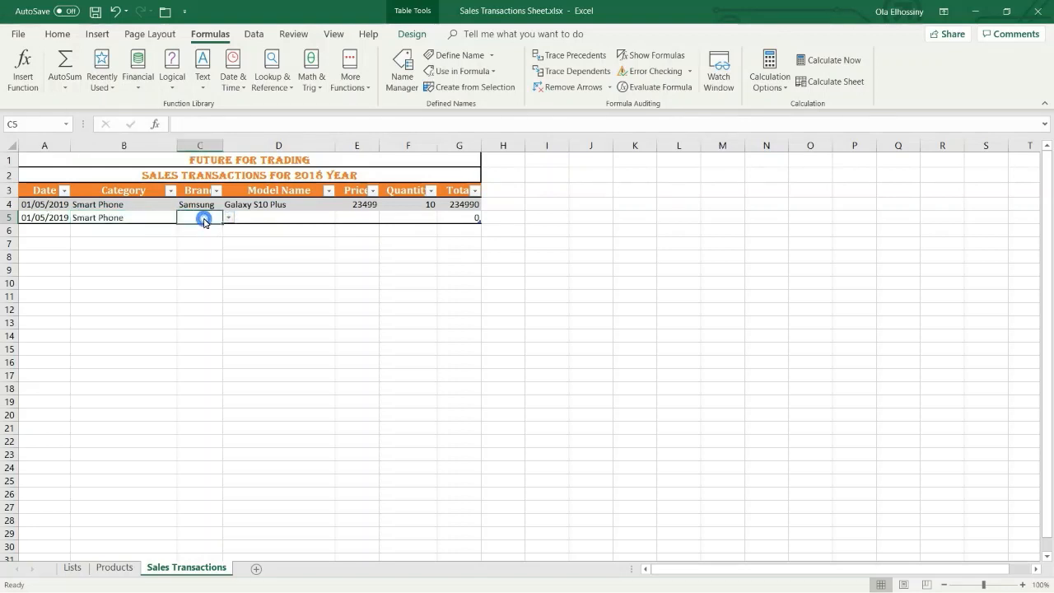
click(229, 219)
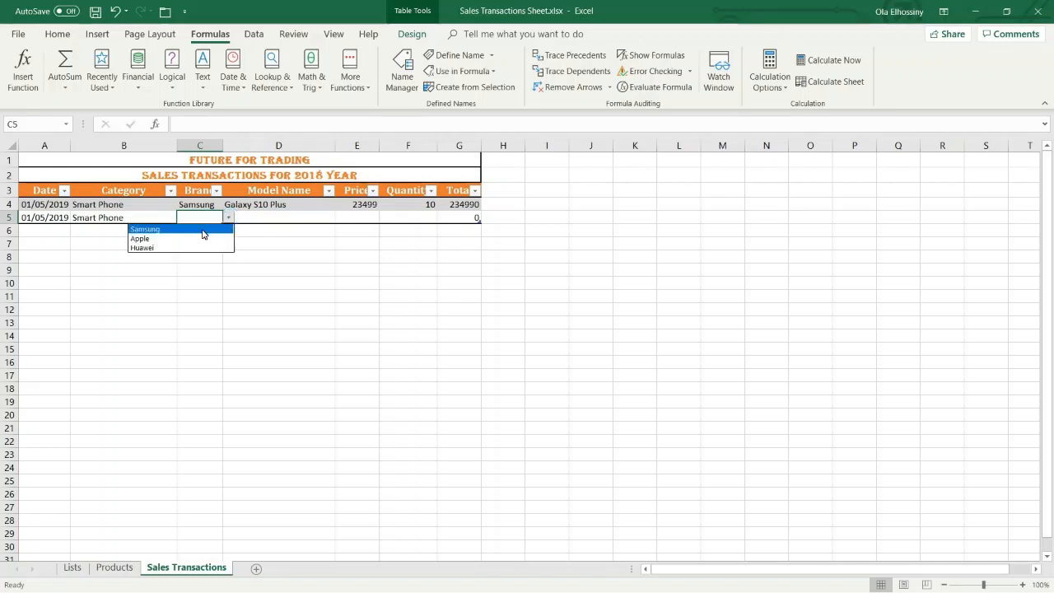
click(202, 230)
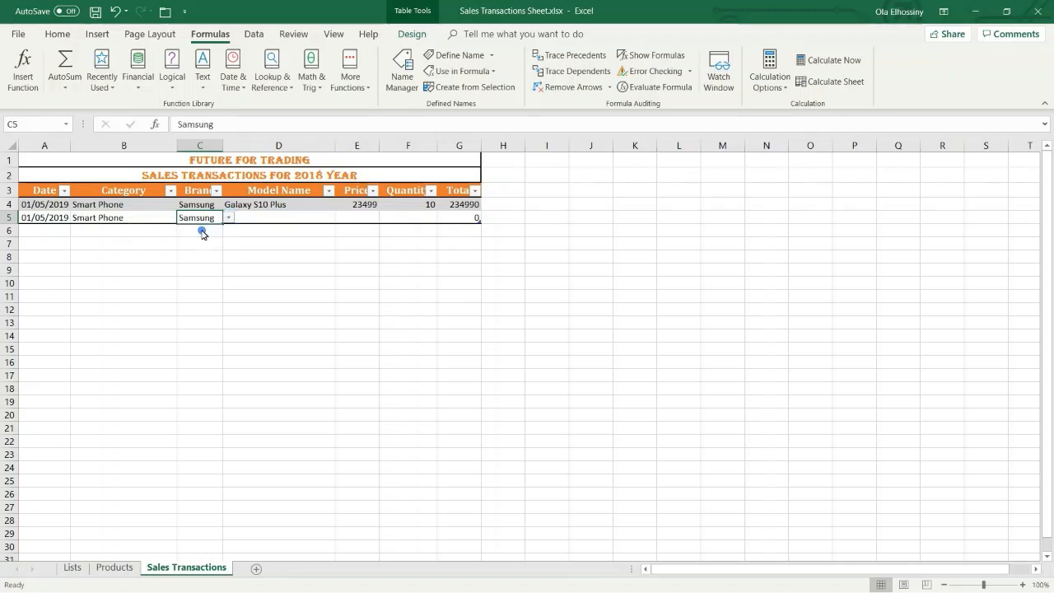
Change the brand in C5 to Apple.
click(251, 219)
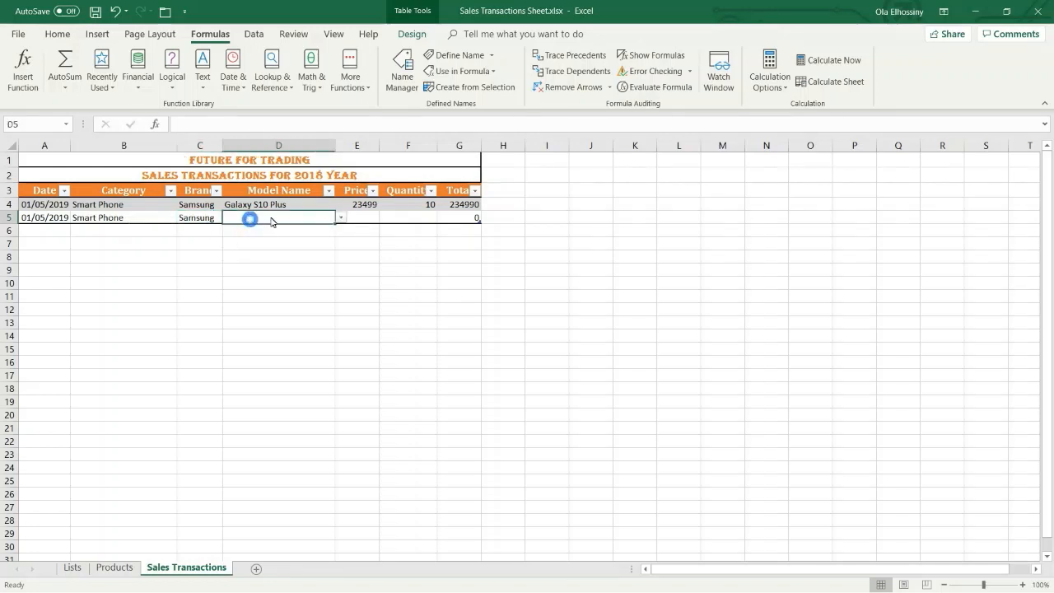
click(211, 218)
click(225, 217)
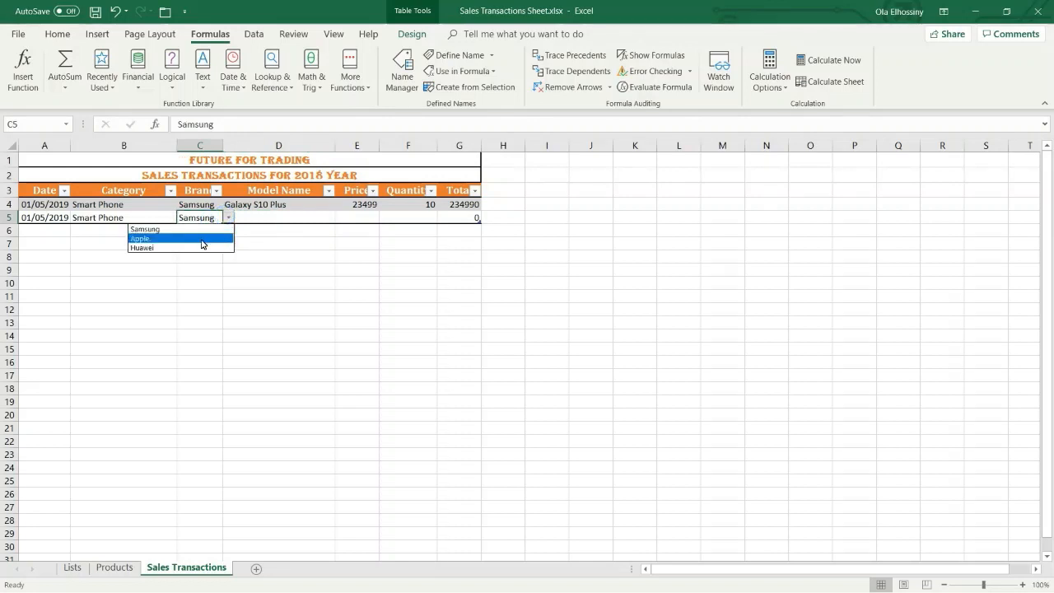
click(203, 238)
Choose the model iPhone Xs in D5 and enter a quantity of 5 in F5.
click(263, 218)
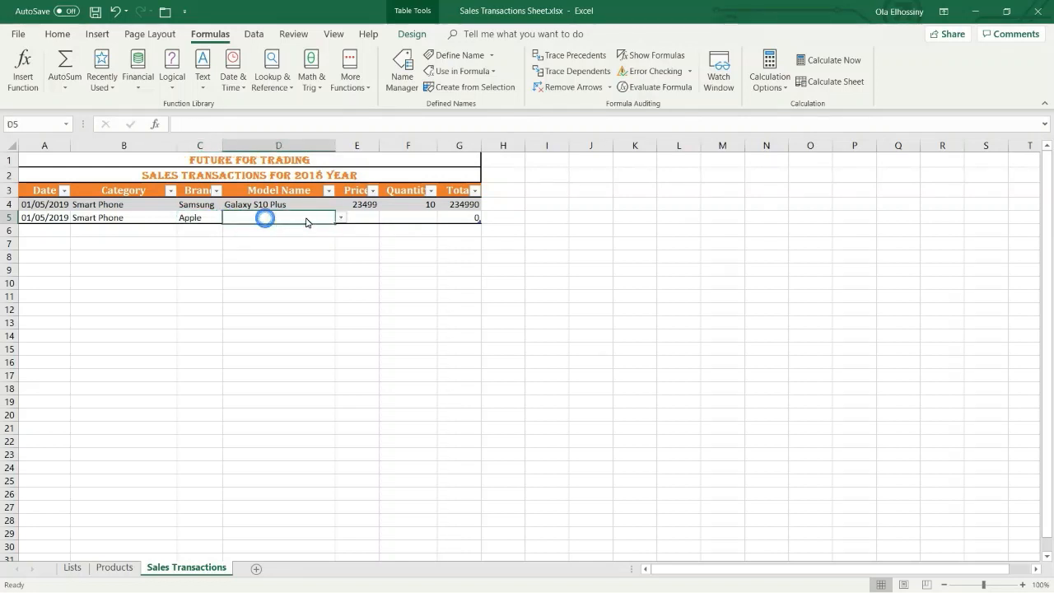
click(340, 218)
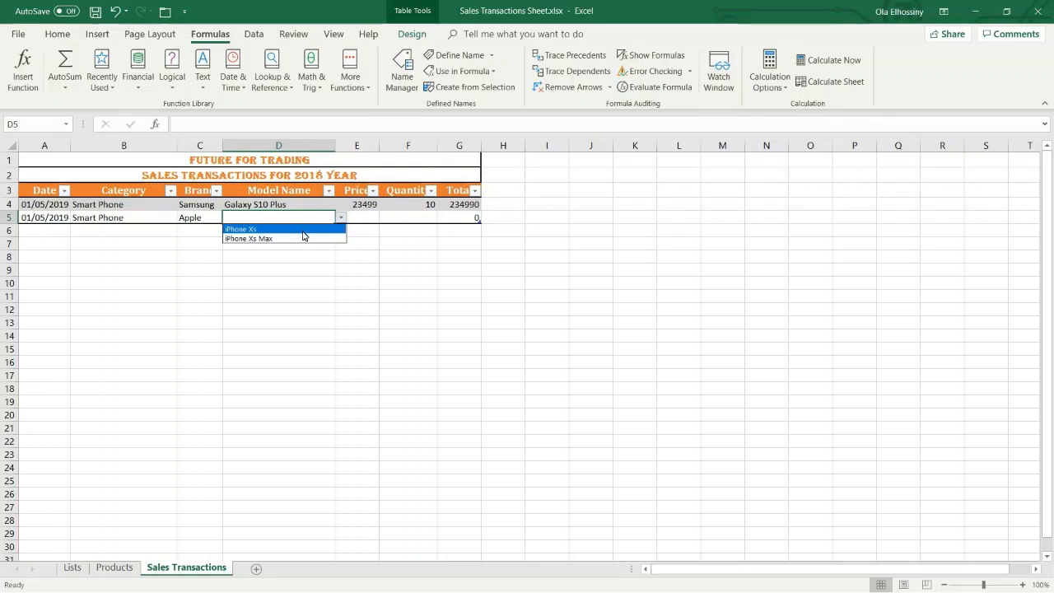
click(303, 230)
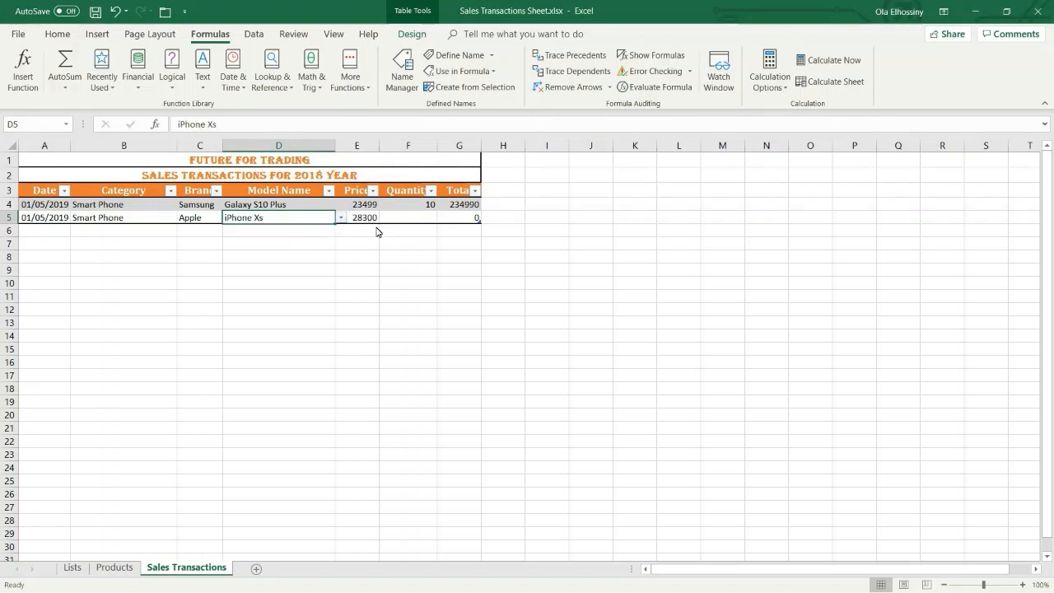
click(418, 219)
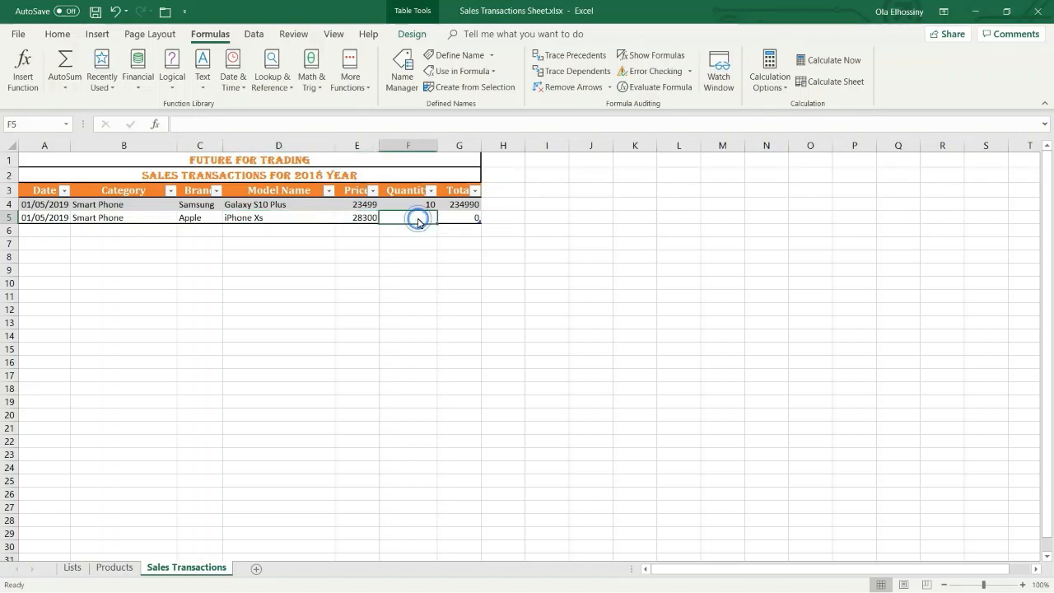
text(5)
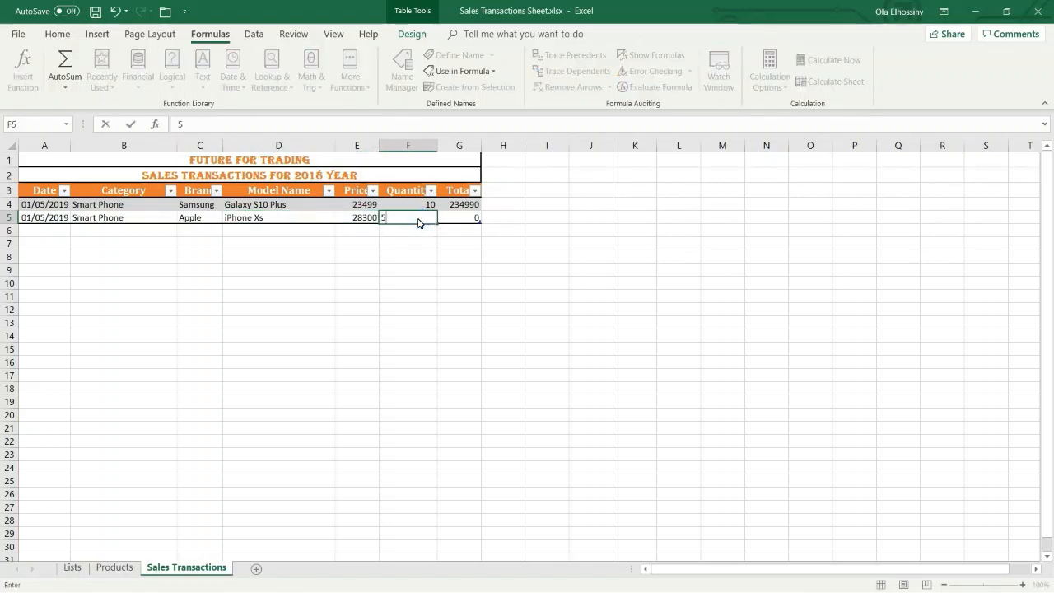
key(Tab)
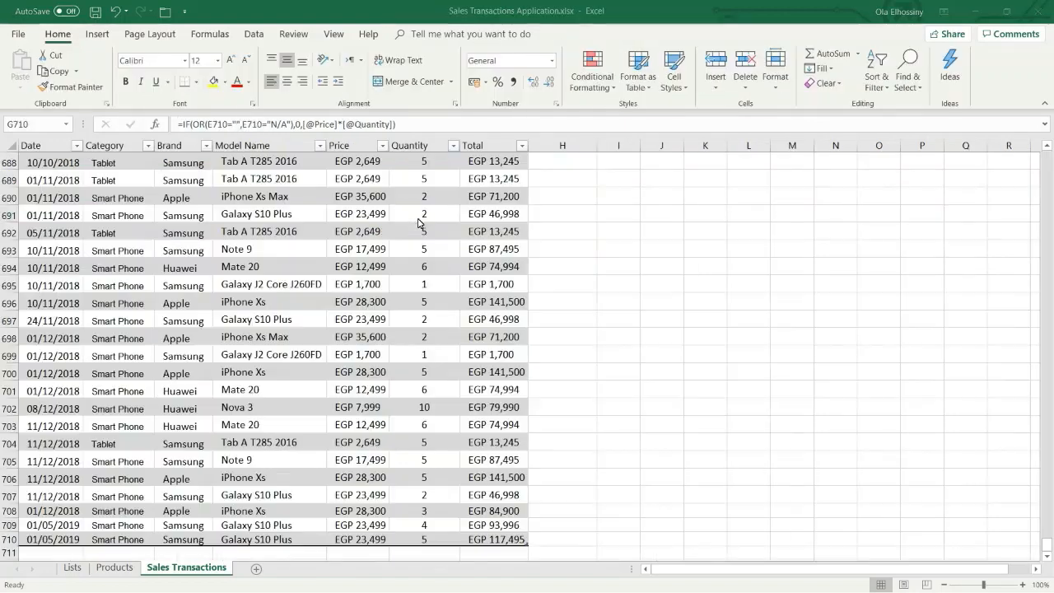
Switch to the Sales Transactions Application workbook and select a Quantity cell near the end of its transactions table.
click(429, 257)
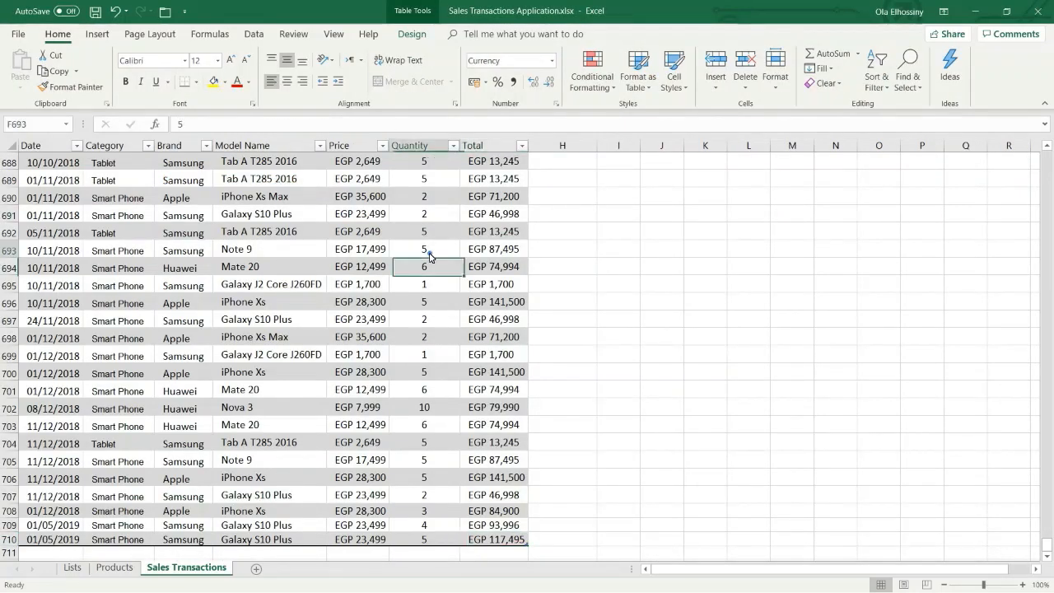